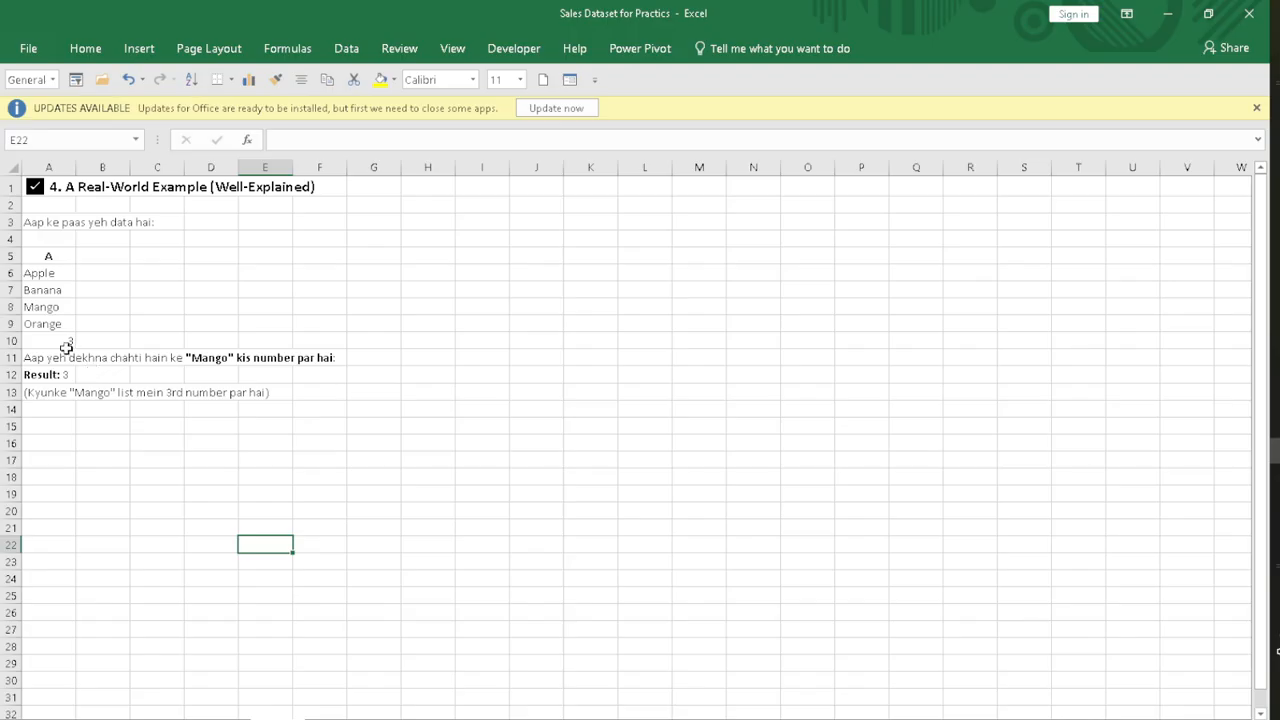
pyautogui.click(66, 343)
pyautogui.click(384, 352)
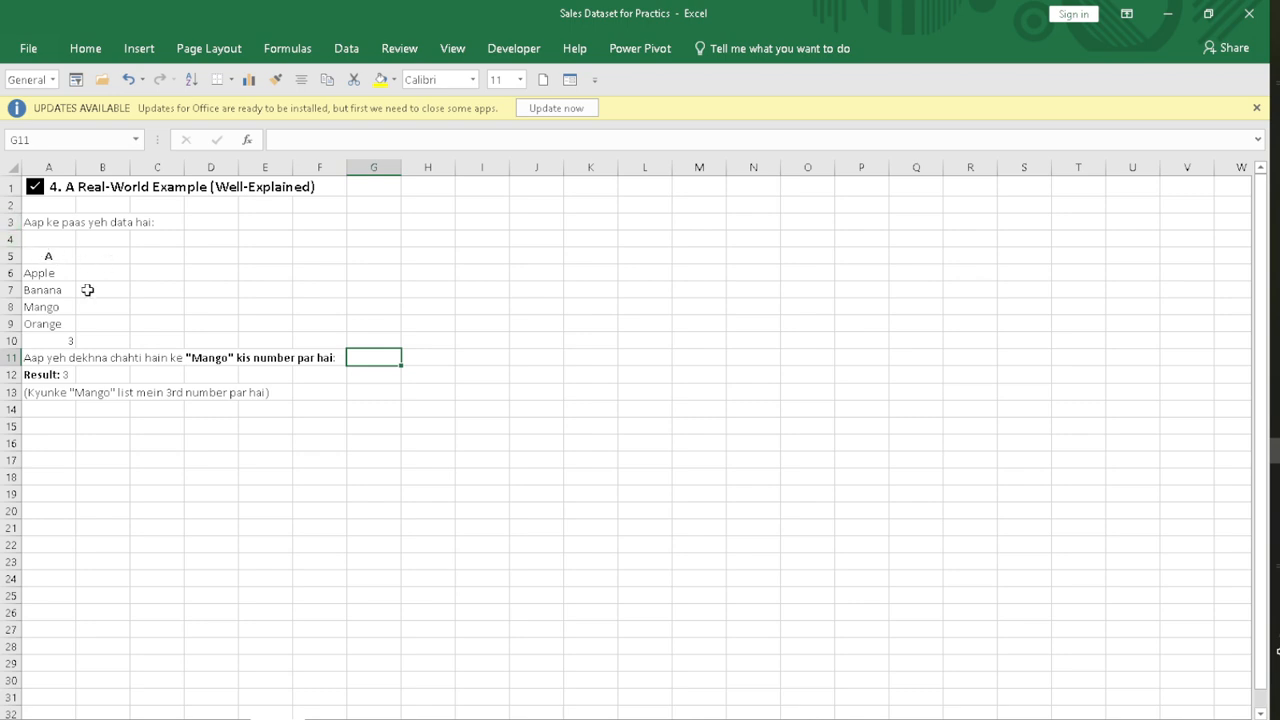
pyautogui.moveTo(62, 277); pyautogui.dragTo(83, 326)
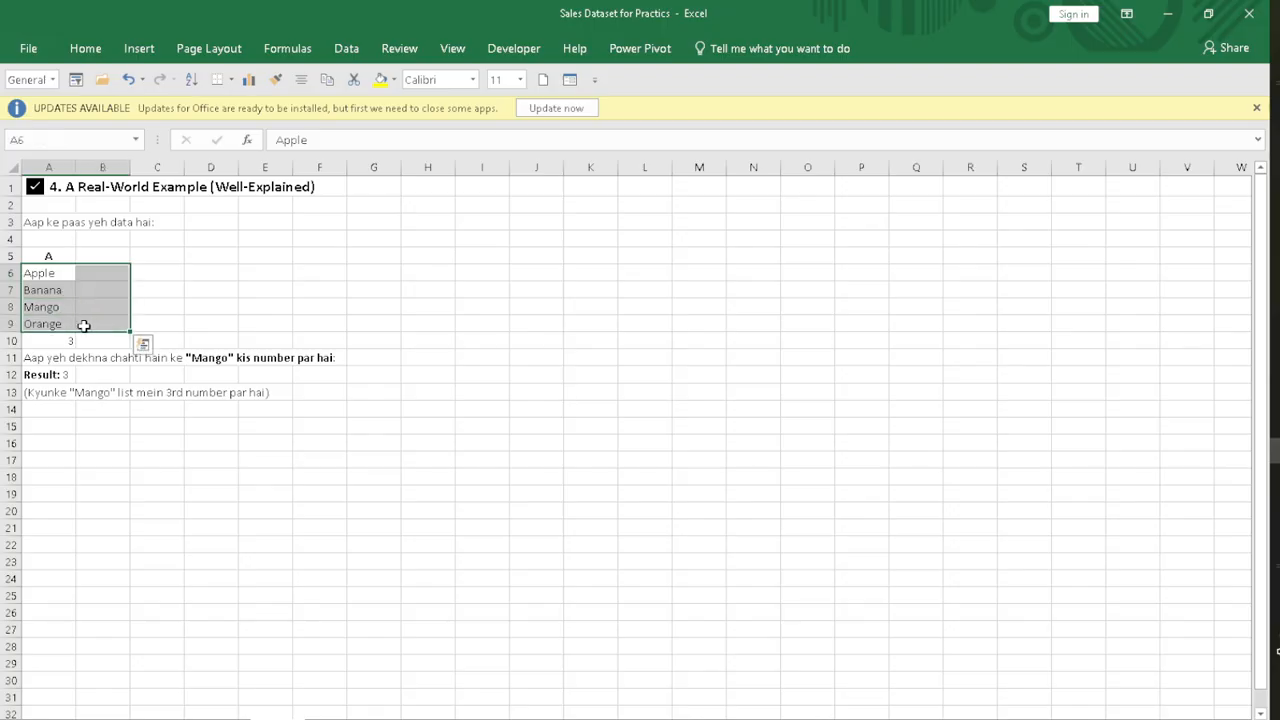
pyautogui.click(270, 284)
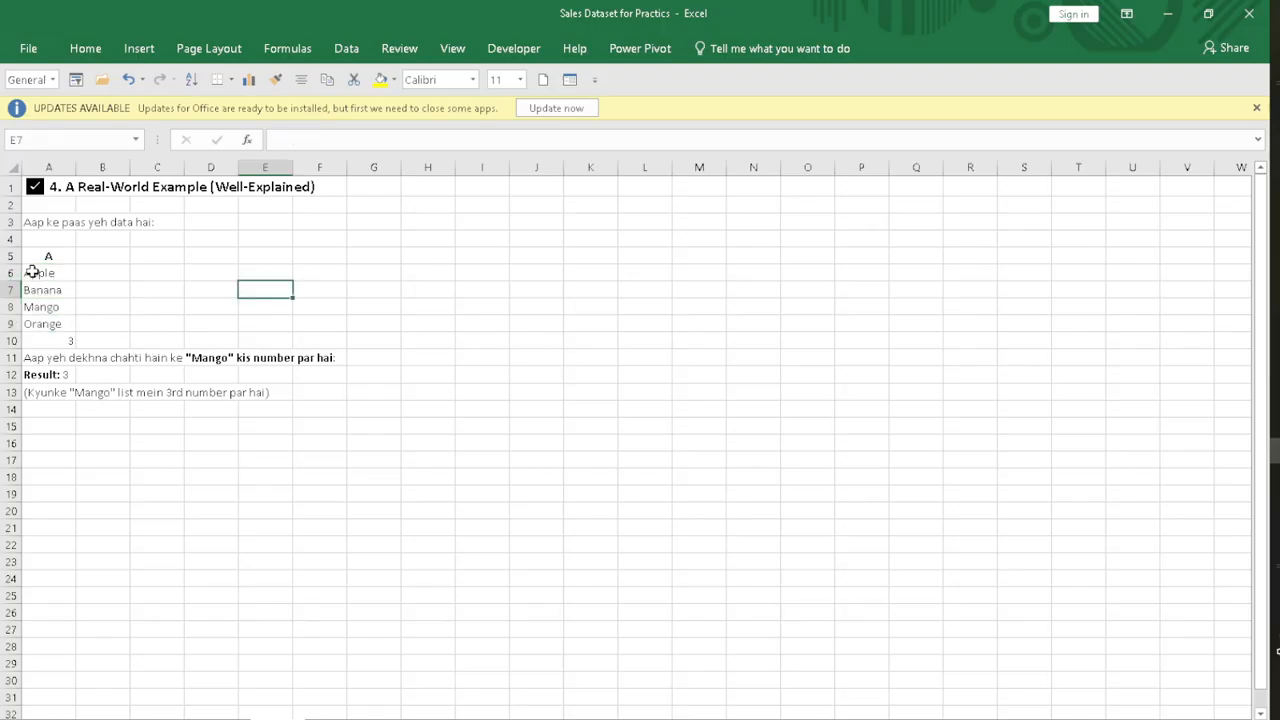
pyautogui.click(33, 274)
pyautogui.moveTo(38, 285); pyautogui.dragTo(56, 330)
# Step: Enter =INDEX(A5:A9,4) in cell D8 to return the fourth entry of the fruit column including its header
pyautogui.click(215, 303)
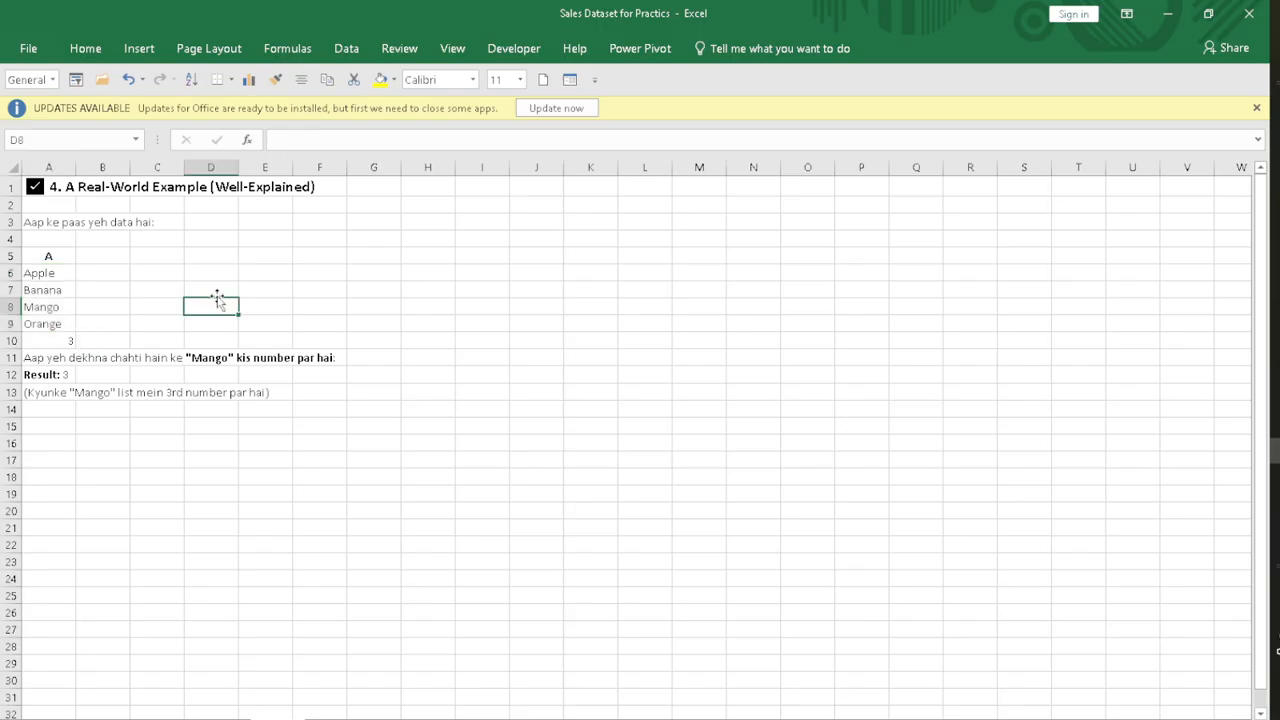
pyautogui.write('=index')
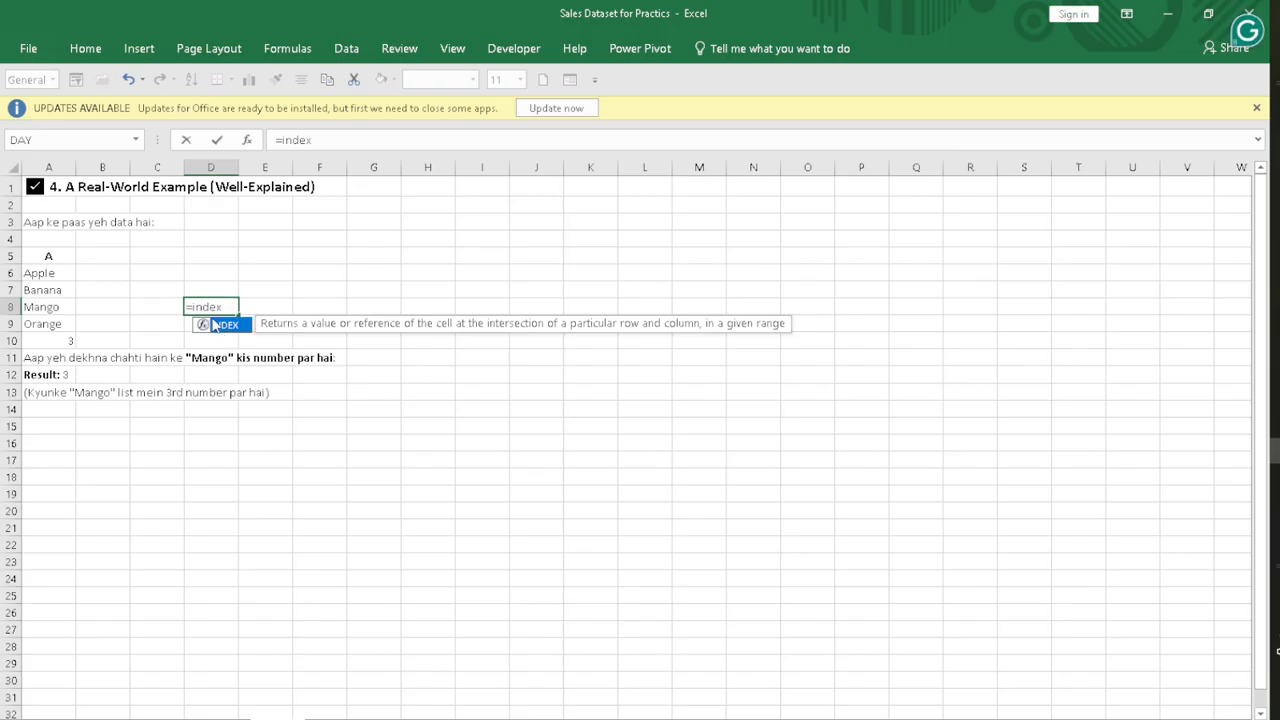
pyautogui.doubleClick(224, 328)
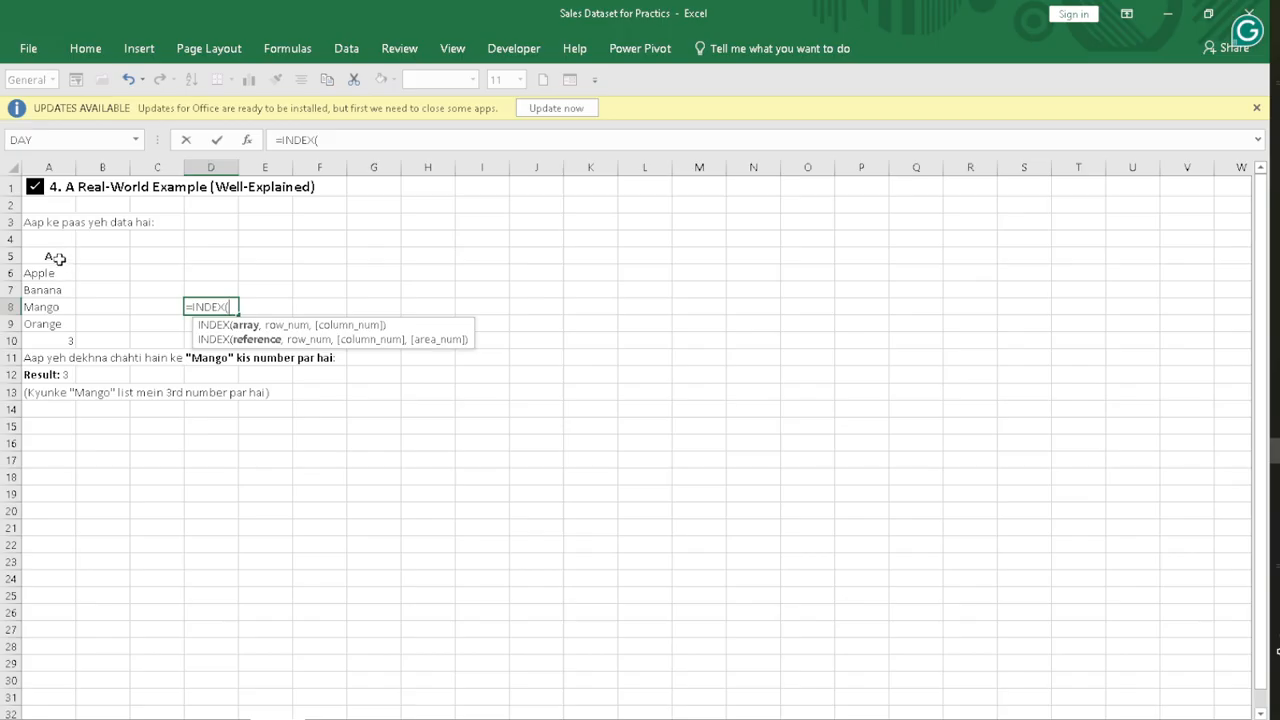
pyautogui.moveTo(59, 259); pyautogui.dragTo(63, 324)
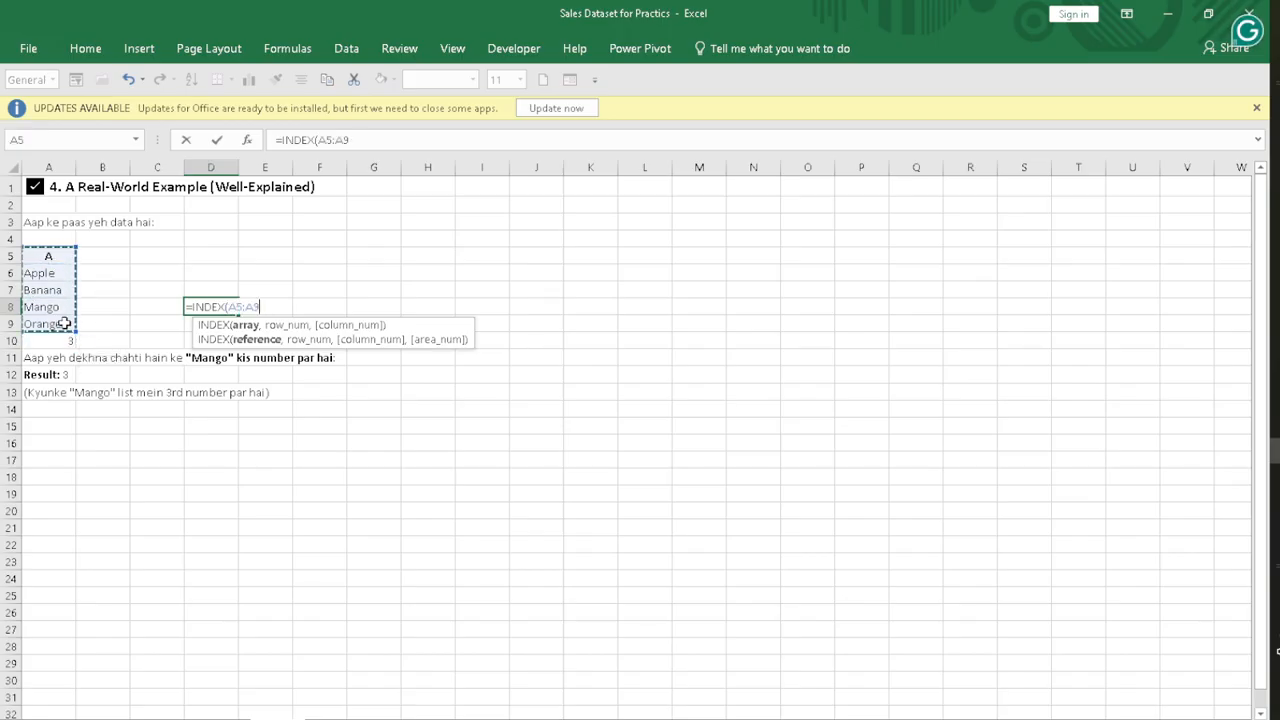
pyautogui.write(',')
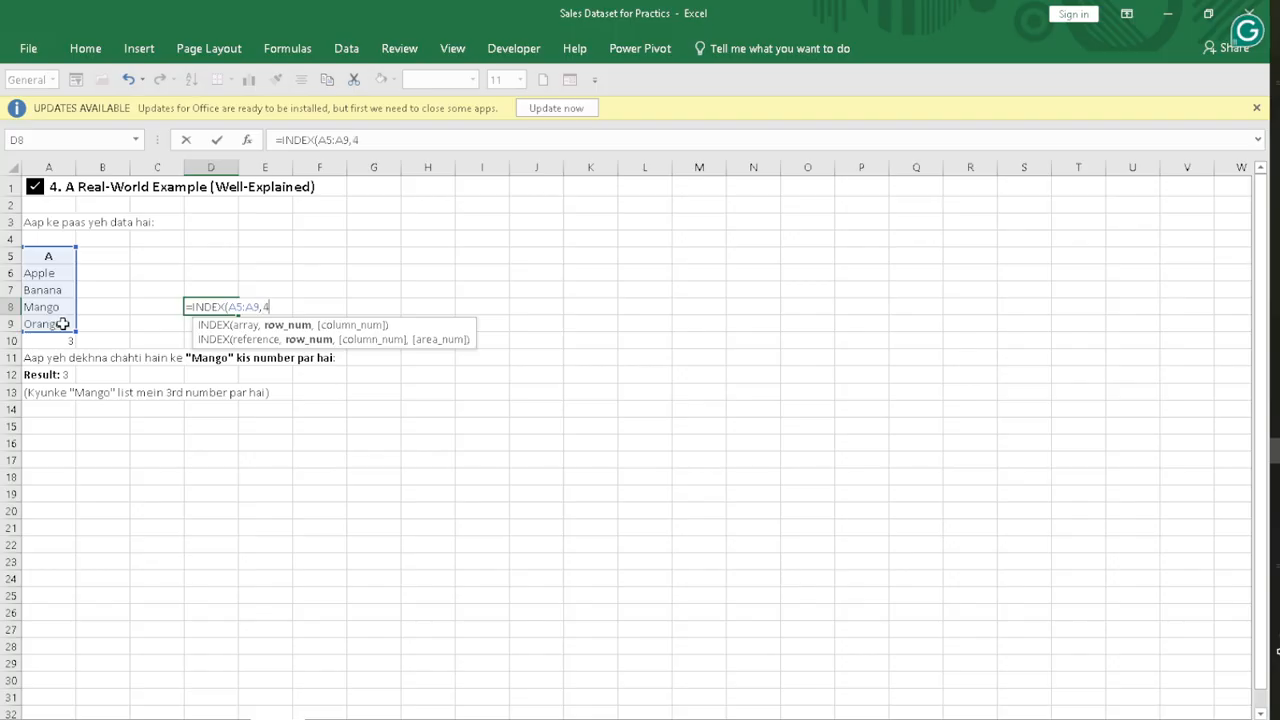
pyautogui.write('4)')
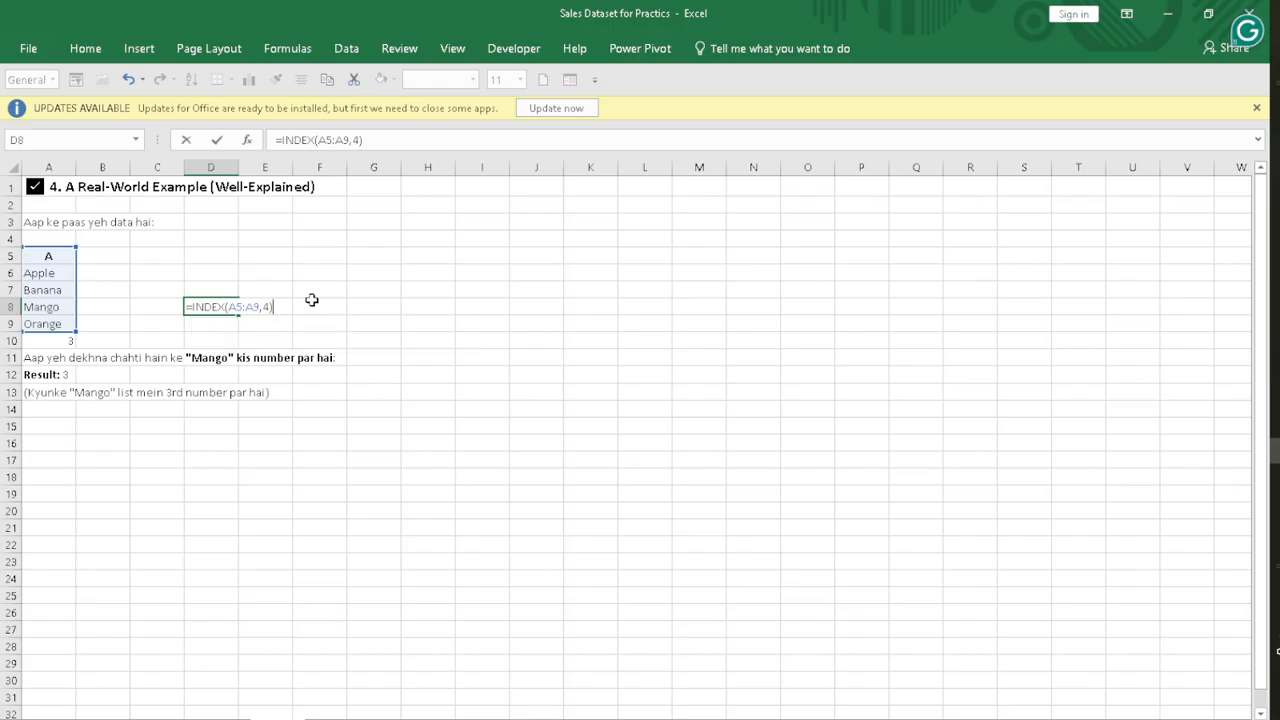
pyautogui.press('Return')
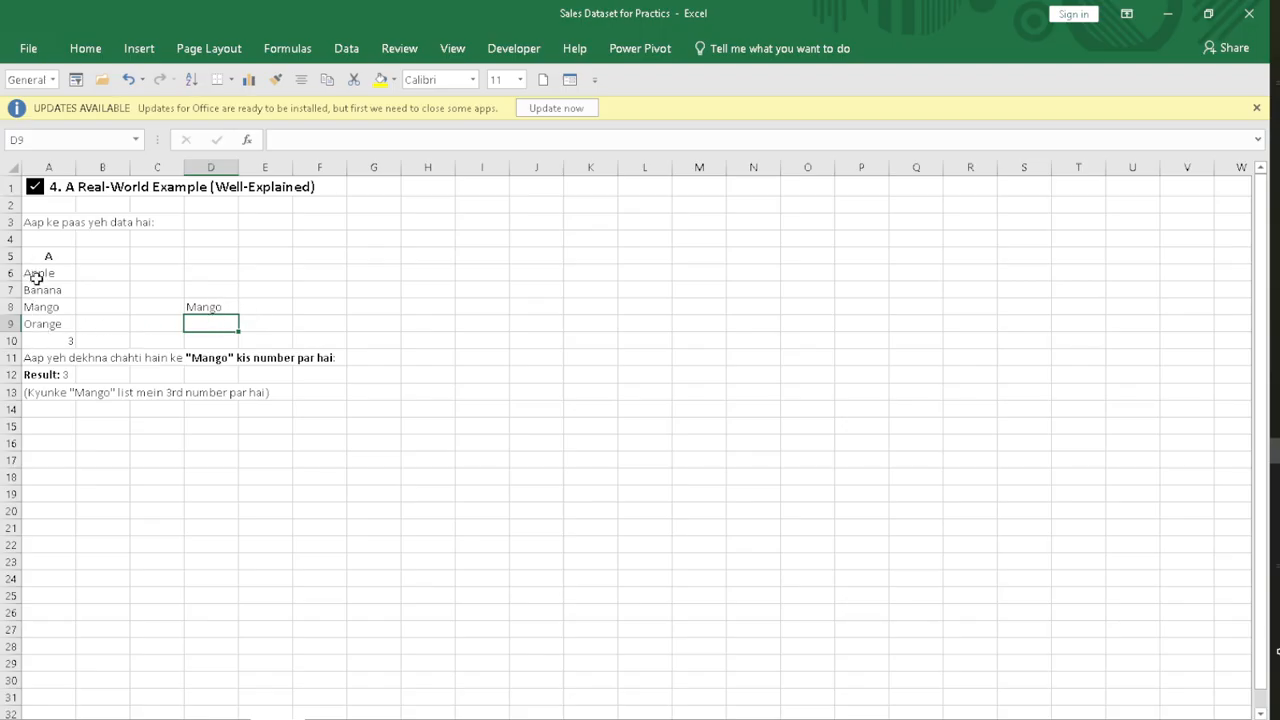
# Step: Check the INDEX result in D8 against the list, and clear the formula from that cell
pyautogui.click(37, 303)
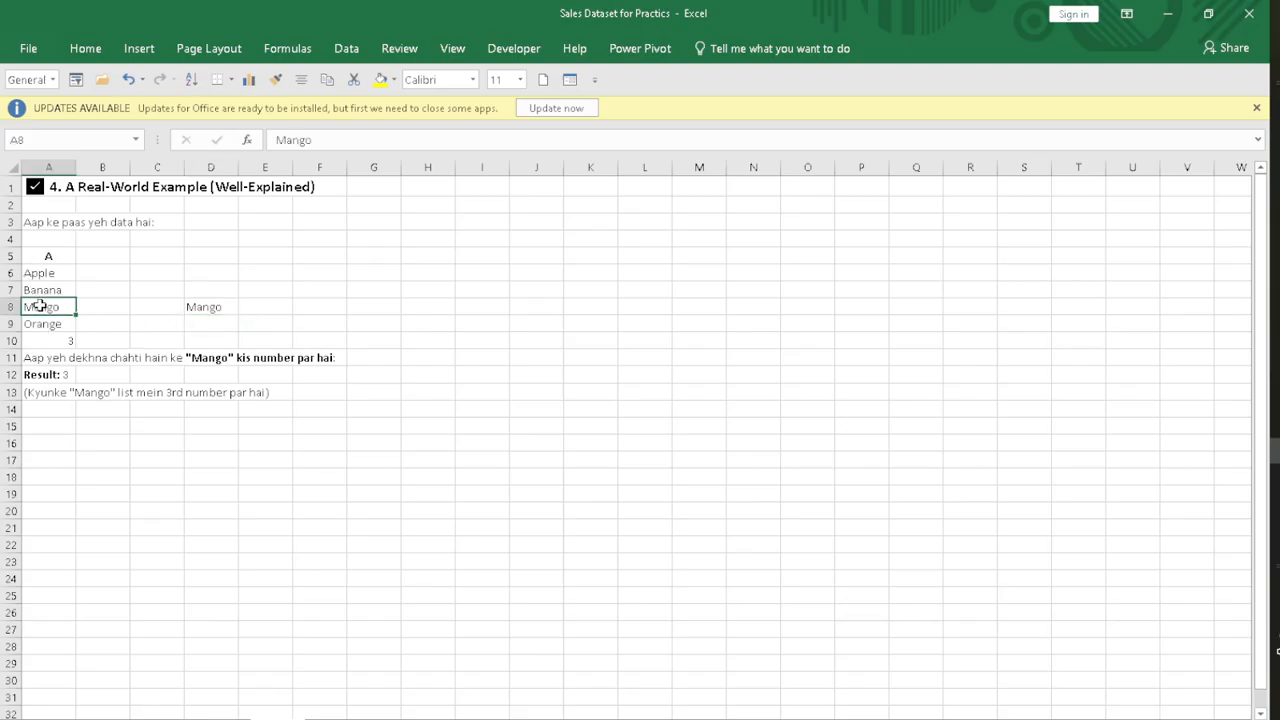
pyautogui.click(226, 310)
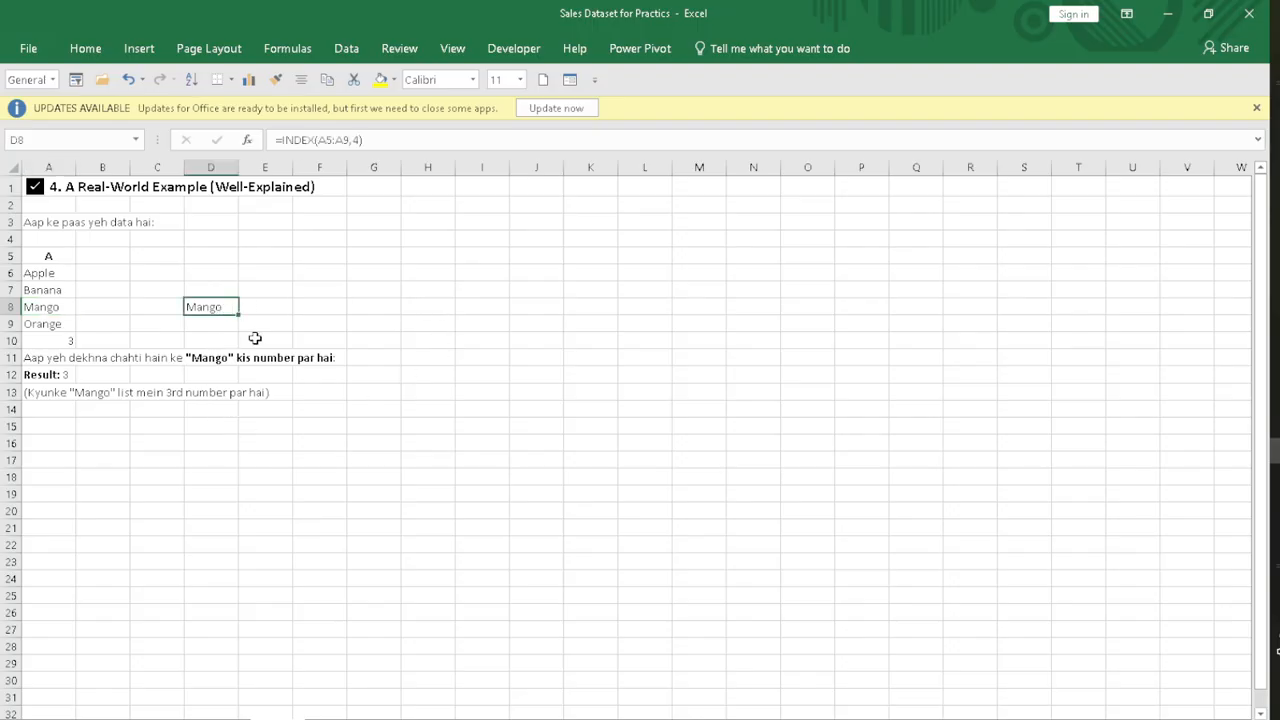
pyautogui.click(519, 310)
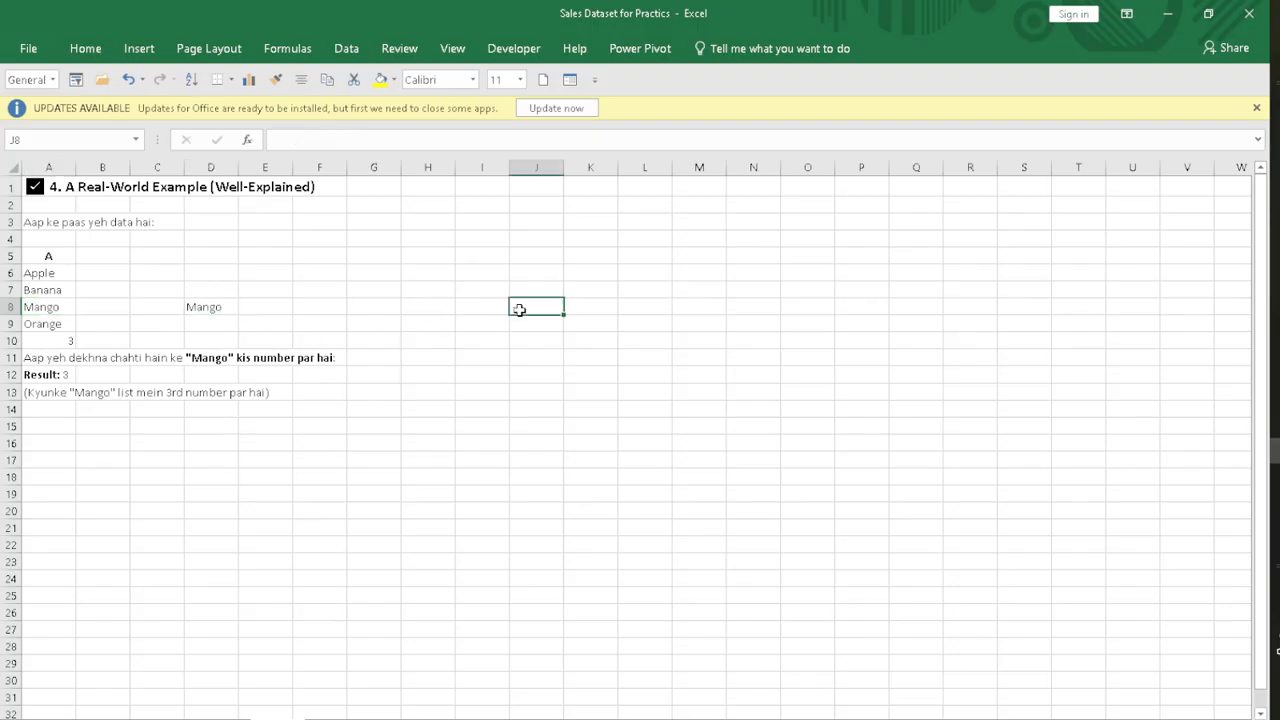
pyautogui.click(193, 308)
pyautogui.press('BackSpace')
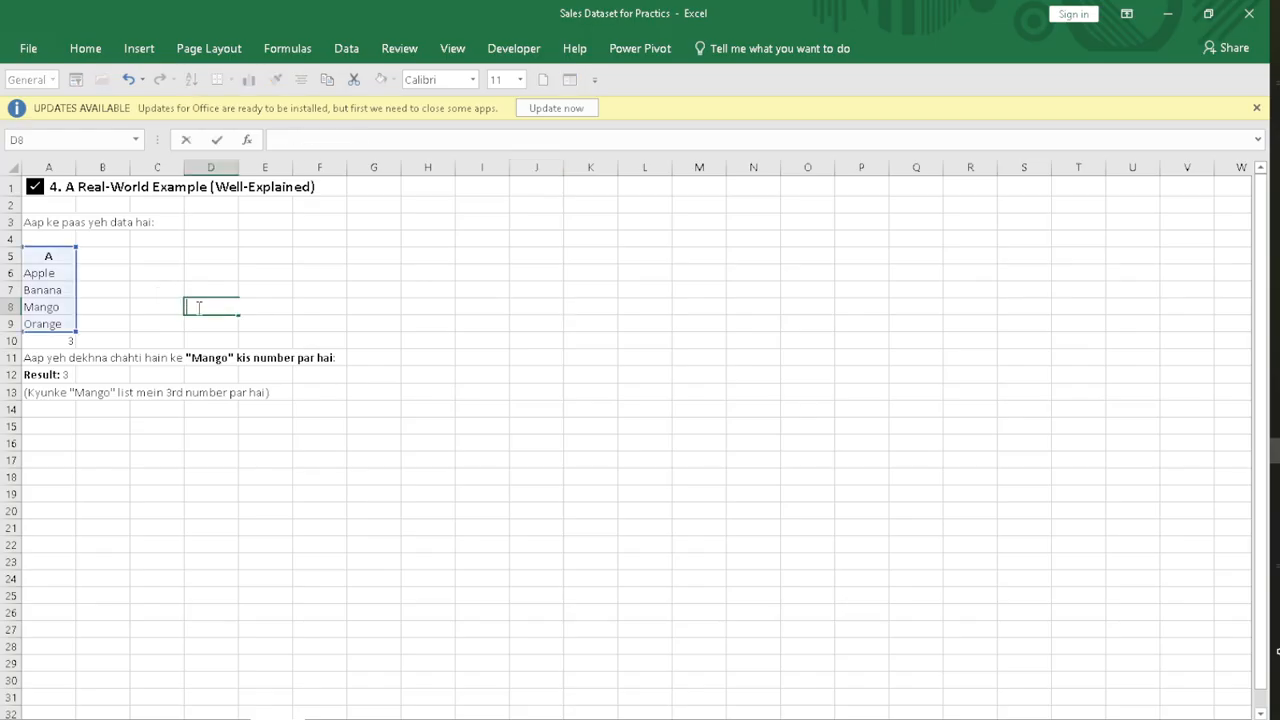
pyautogui.click(114, 260)
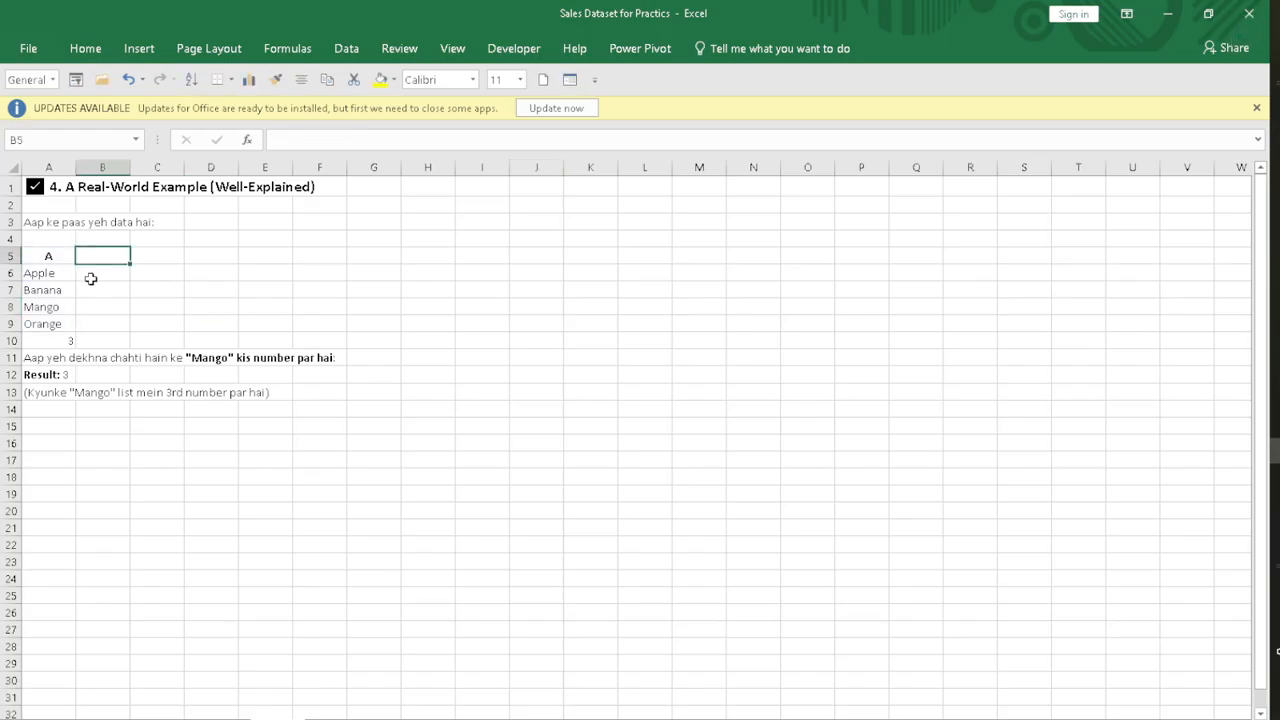
# Step: Enter =RANDBETWEEN(40,70) in cell B6 beside Apple and fill the formula down to B10
pyautogui.click(90, 278)
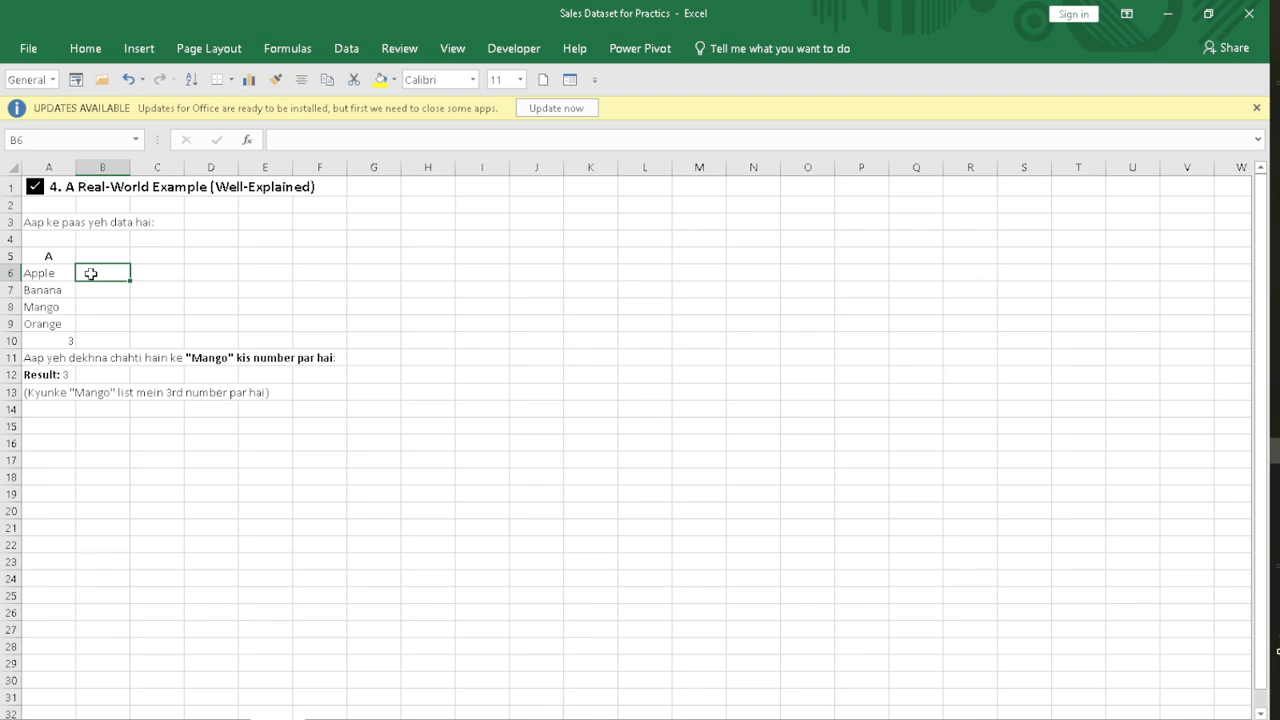
pyautogui.doubleClick(90, 273)
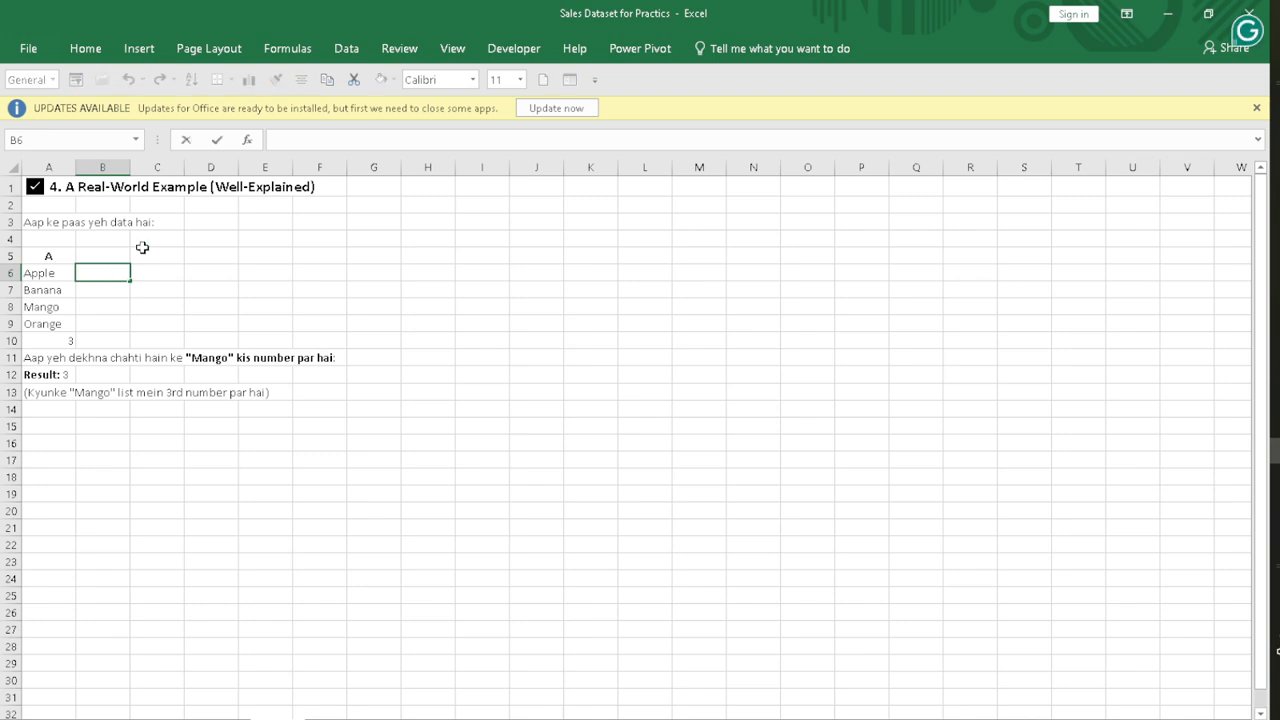
pyautogui.write('=ran')
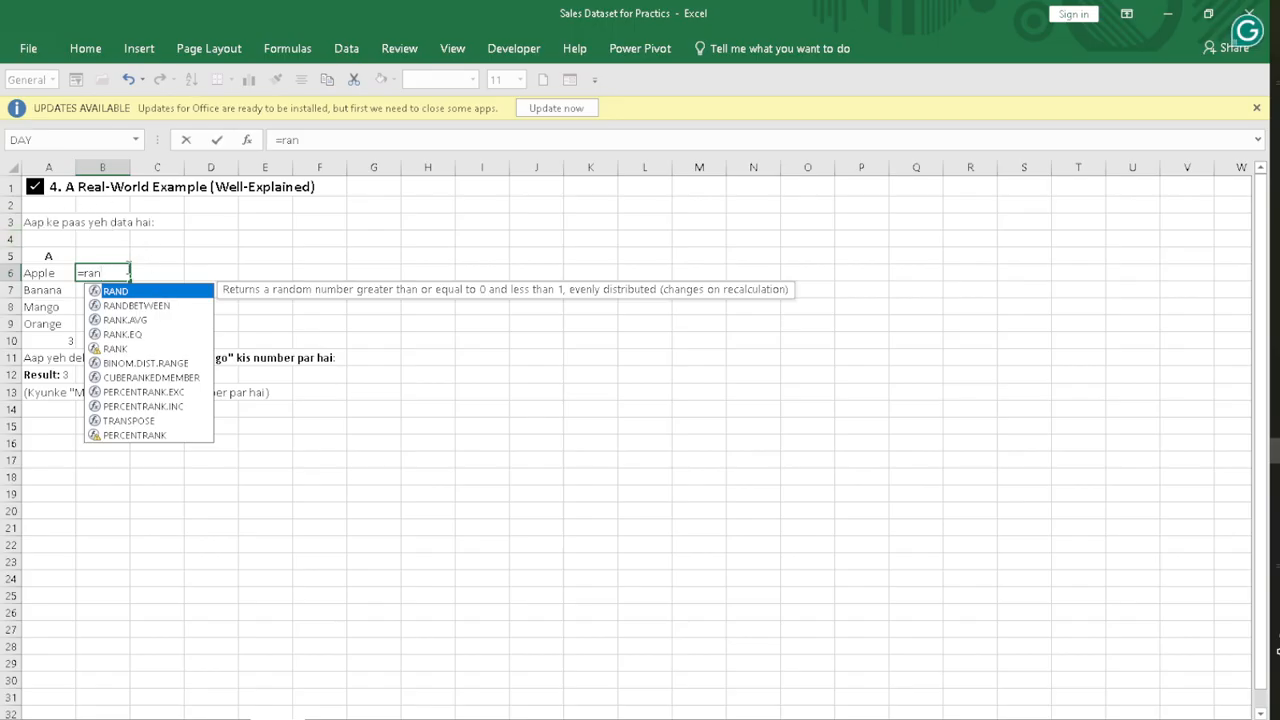
pyautogui.doubleClick(146, 305)
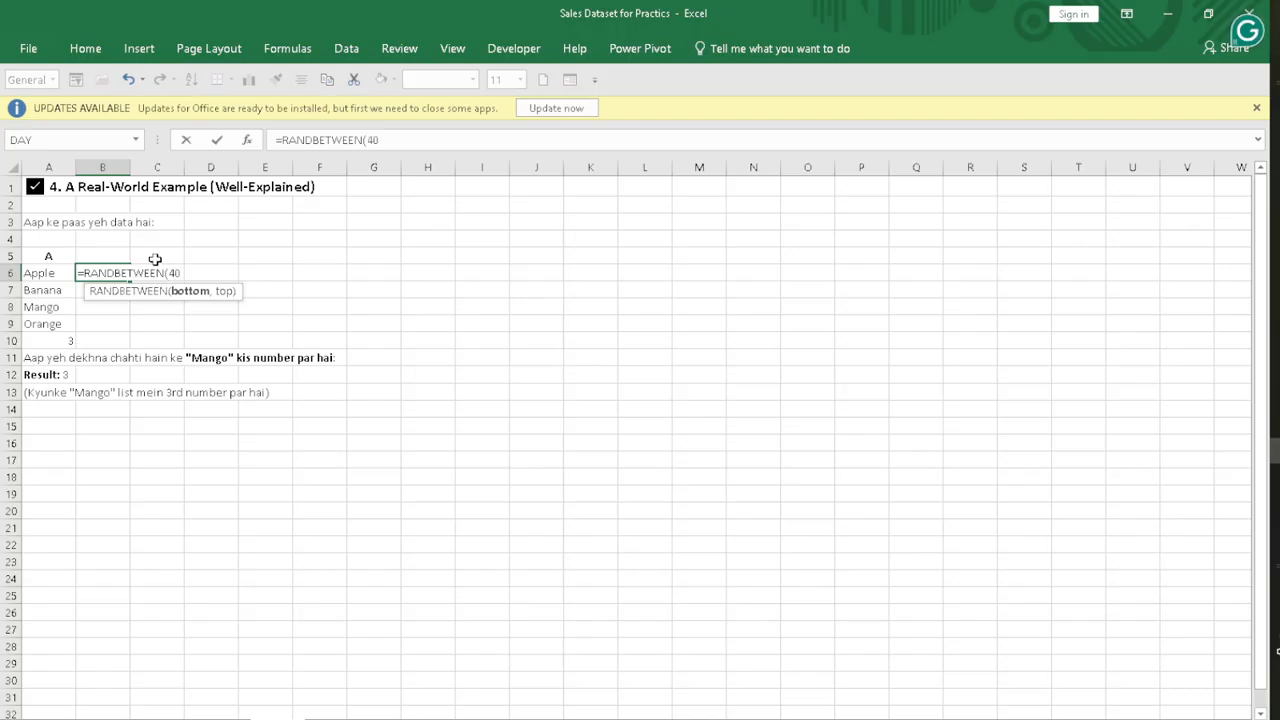
pyautogui.write('40,')
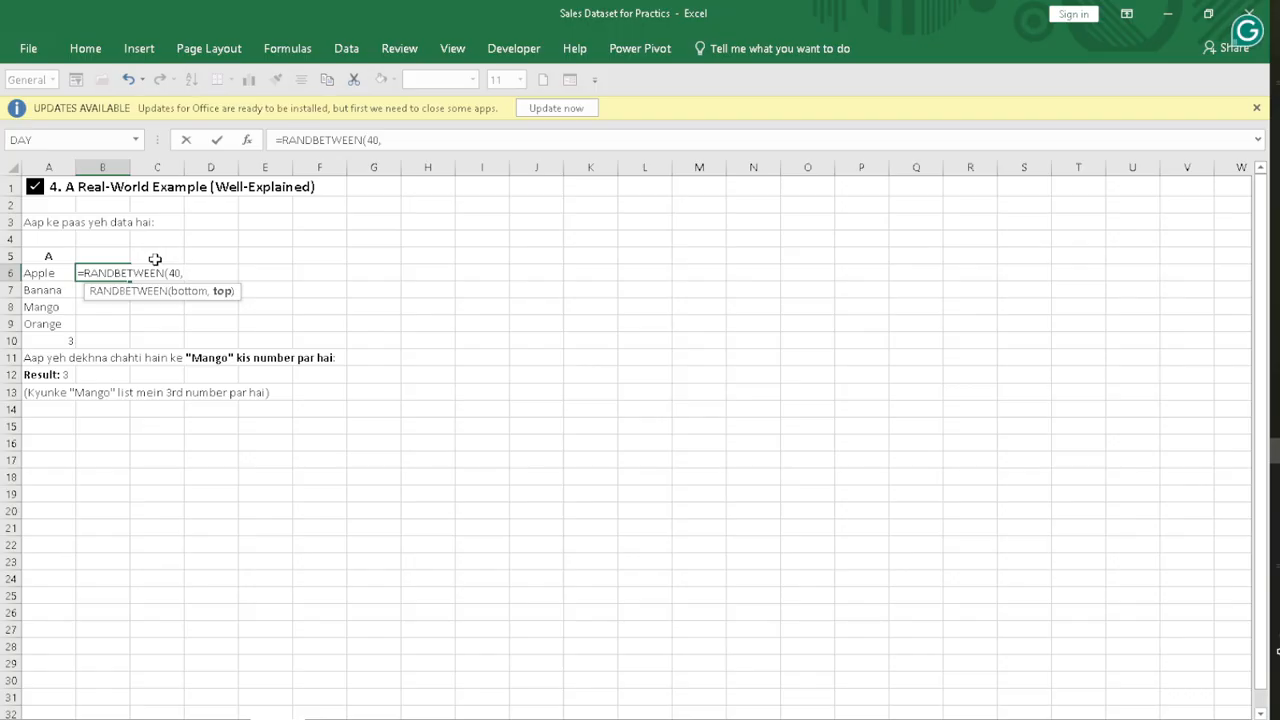
pyautogui.write(' 70)')
pyautogui.press('Return')
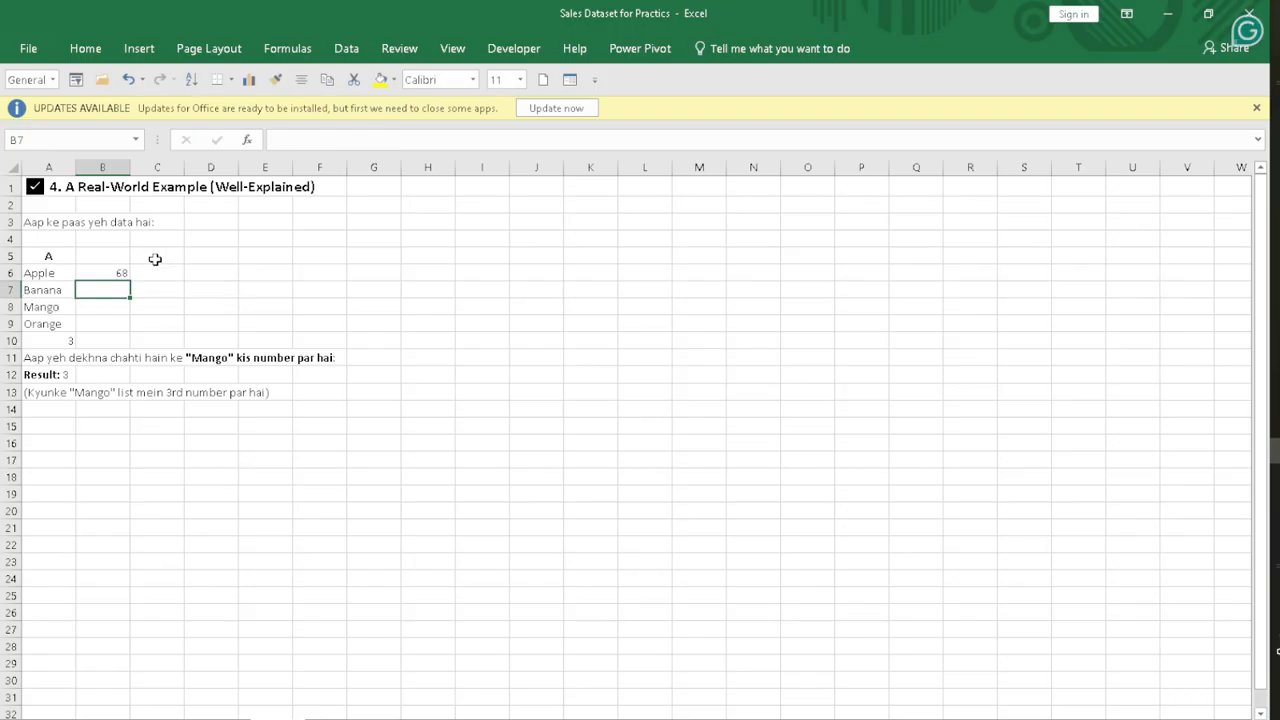
pyautogui.click(114, 273)
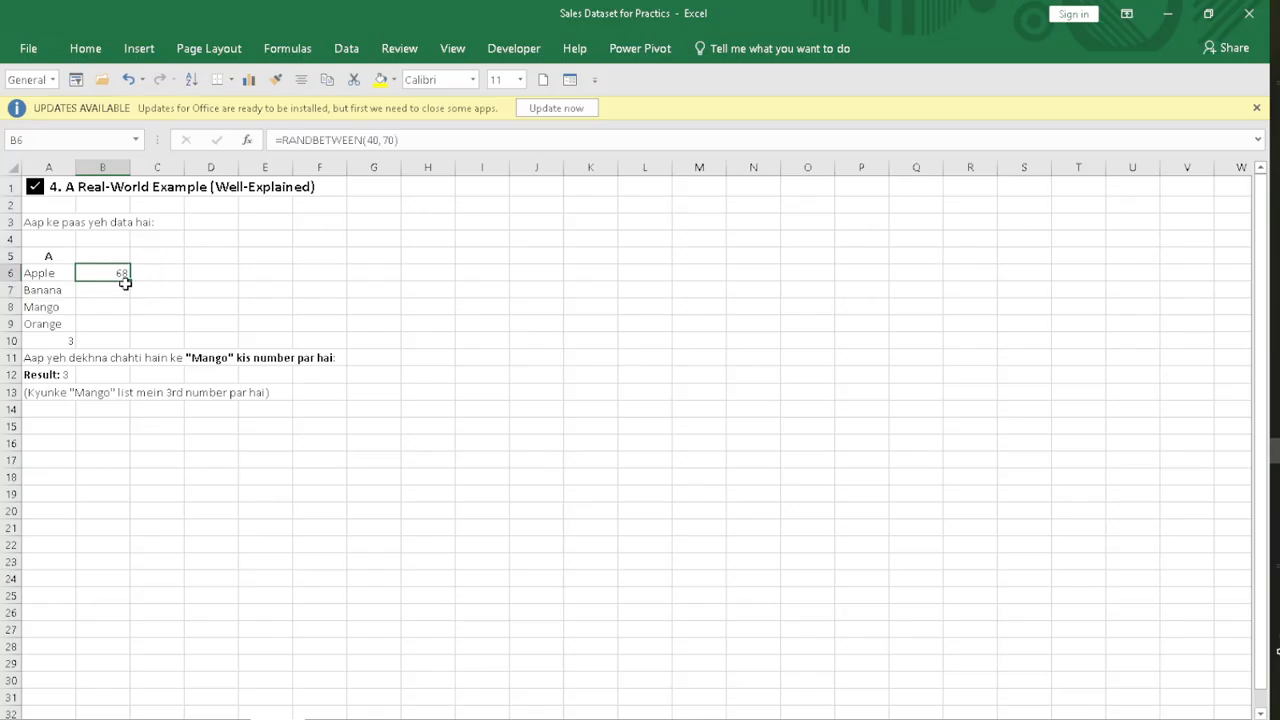
pyautogui.moveTo(129, 279); pyautogui.dragTo(185, 345)
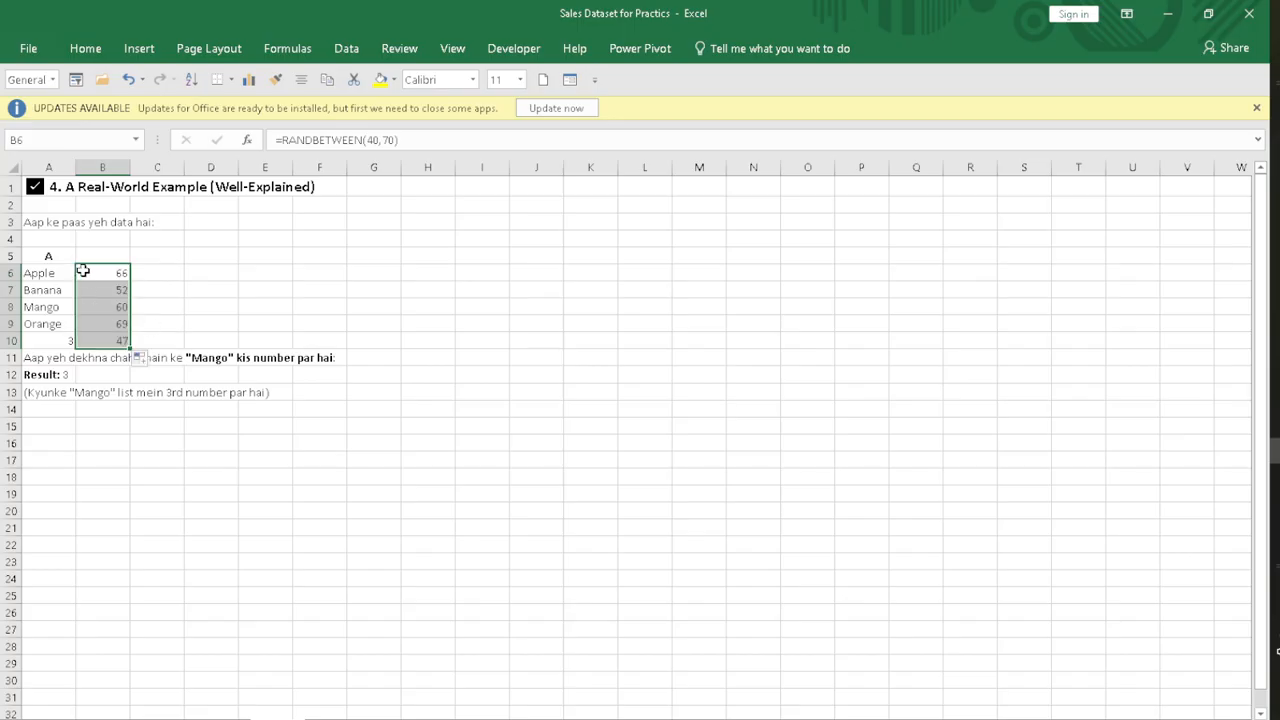
# Step: Replace the random-number formulas in B6:B10 with fixed numbers by pasting the range over itself as Values
pyautogui.hotkey('ctrl', 'c')
pyautogui.rightClick(93, 273)
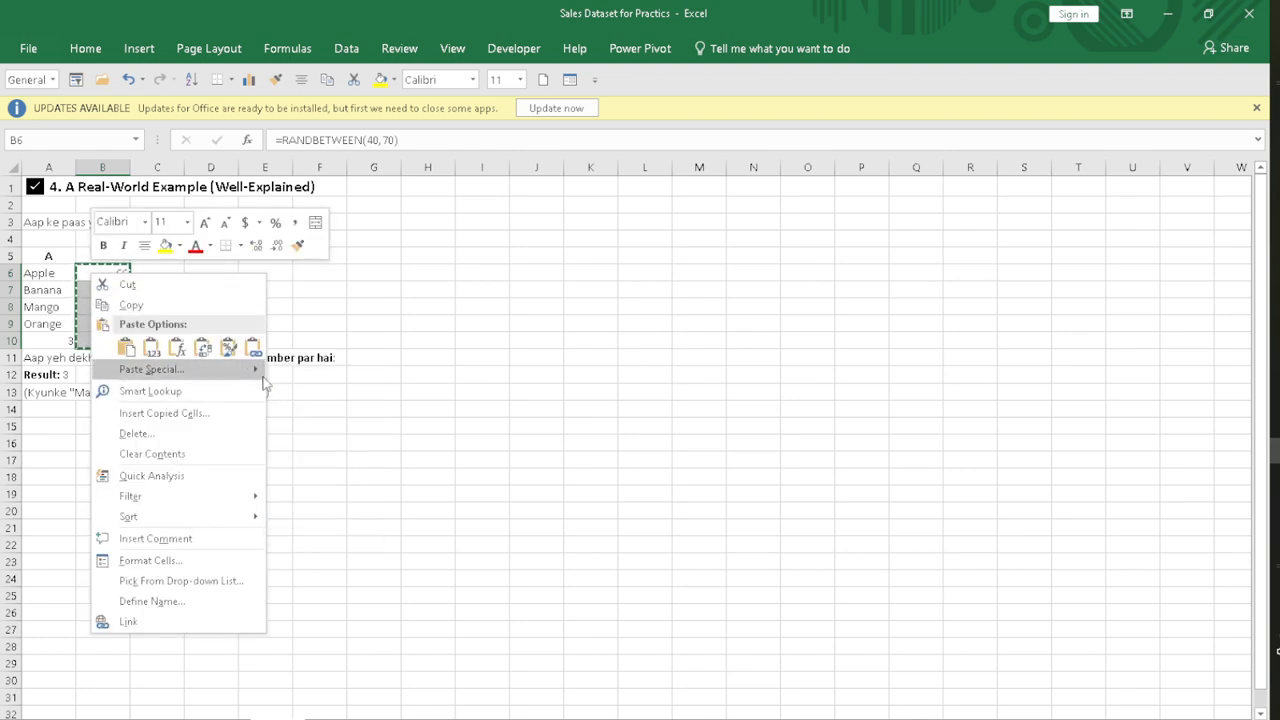
pyautogui.moveTo(257, 372)
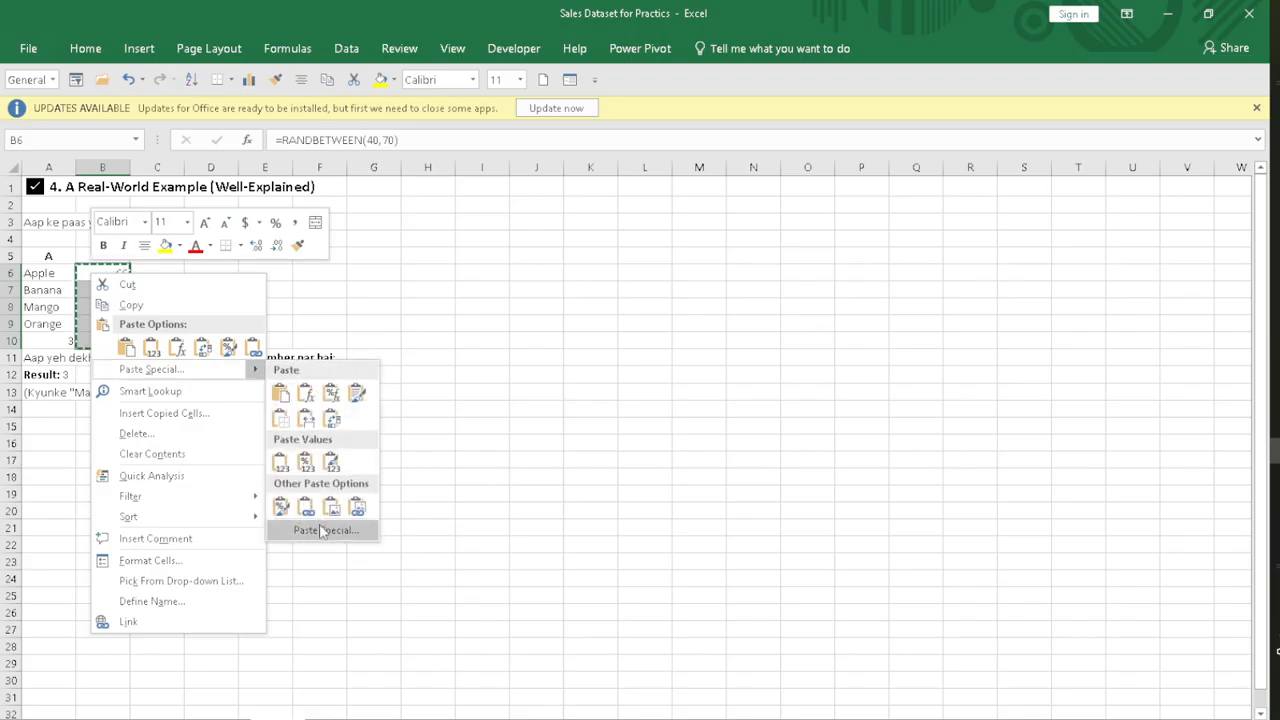
pyautogui.click(320, 531)
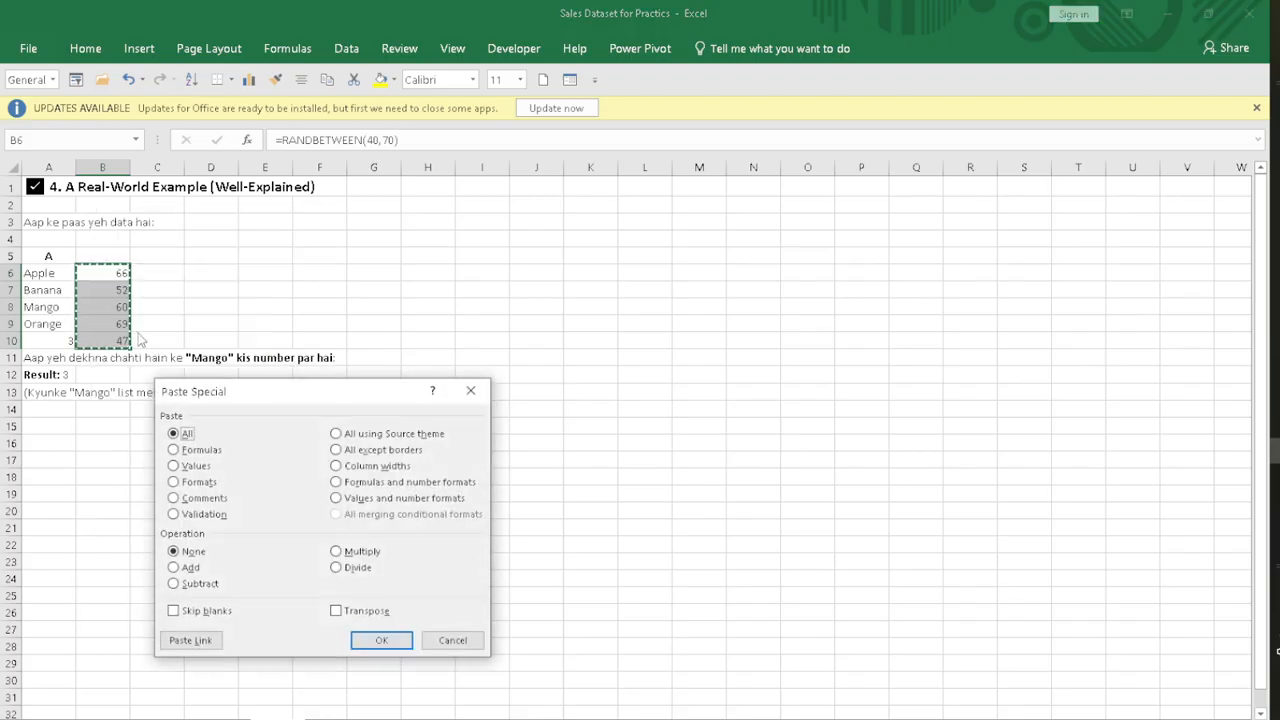
pyautogui.click(174, 466)
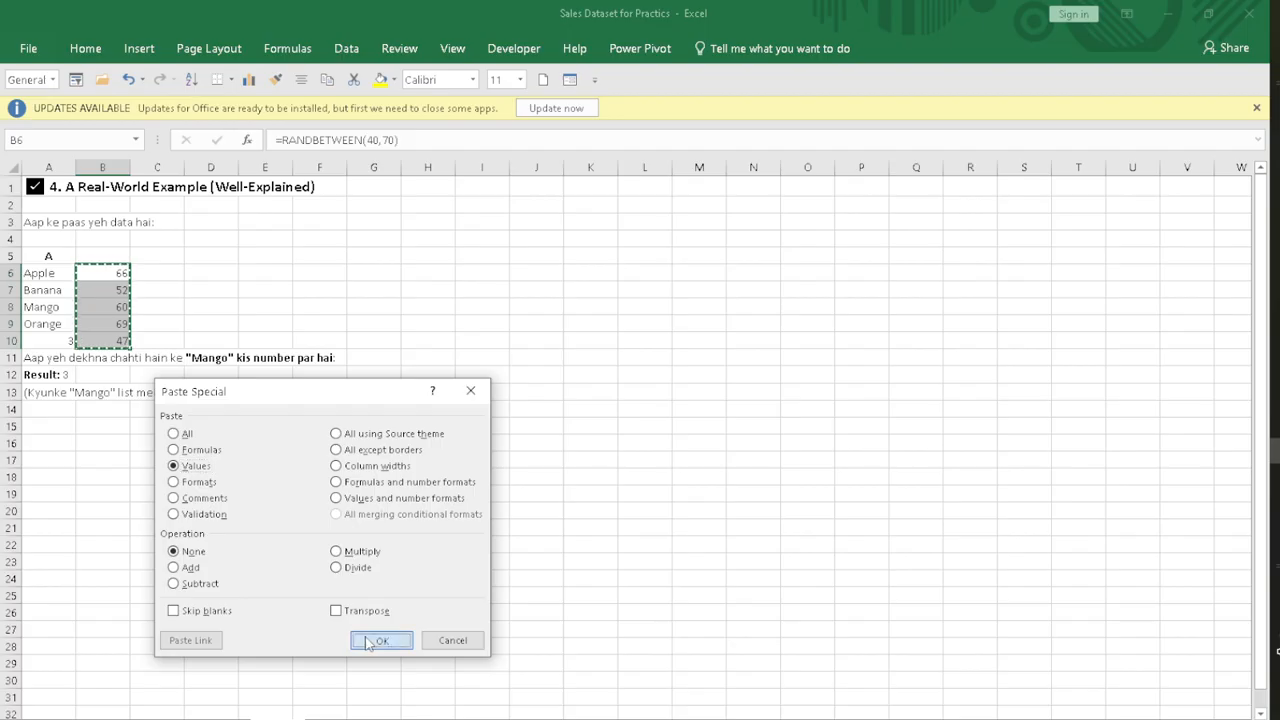
pyautogui.click(378, 640)
pyautogui.click(217, 308)
pyautogui.doubleClick(217, 308)
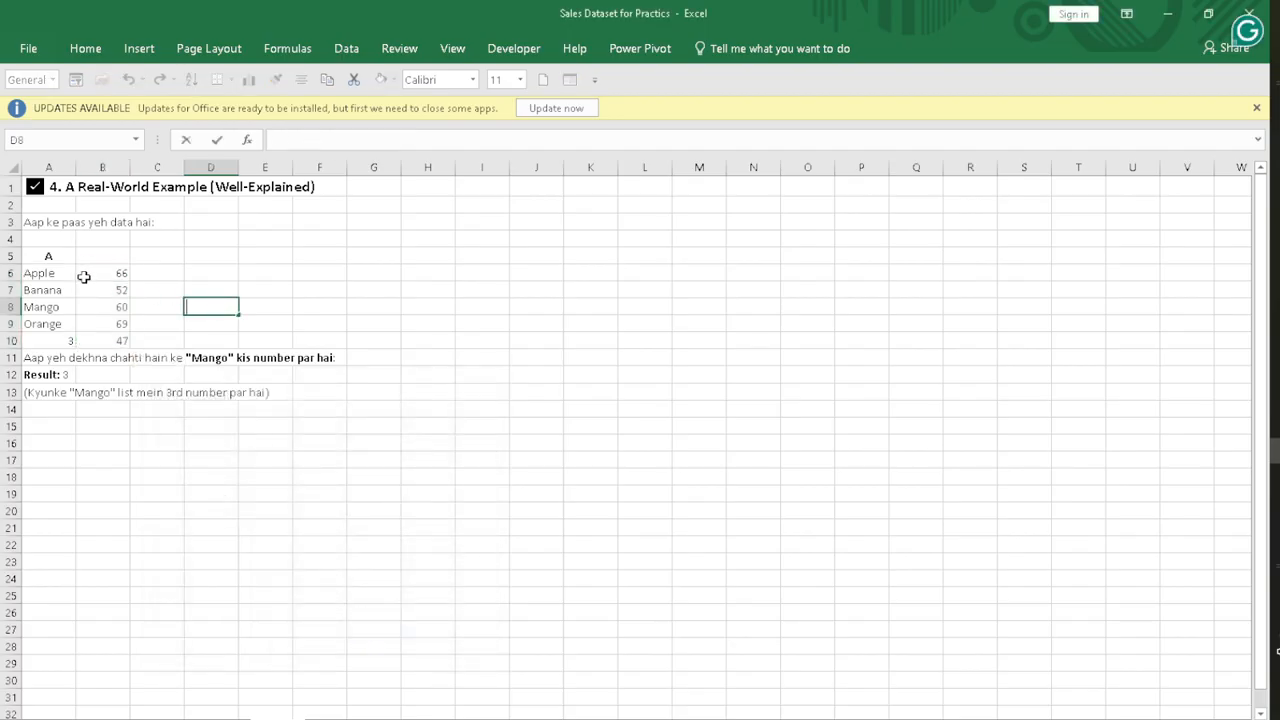
pyautogui.click(98, 292)
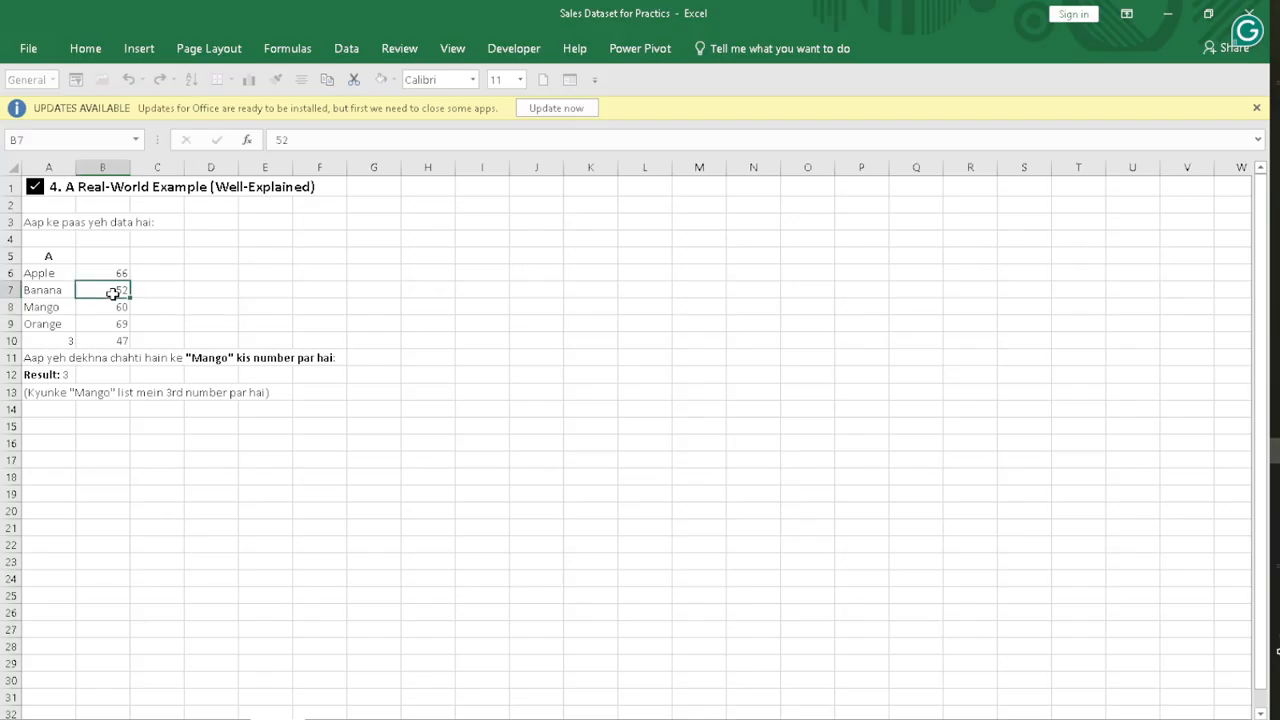
pyautogui.click(256, 308)
pyautogui.click(269, 338)
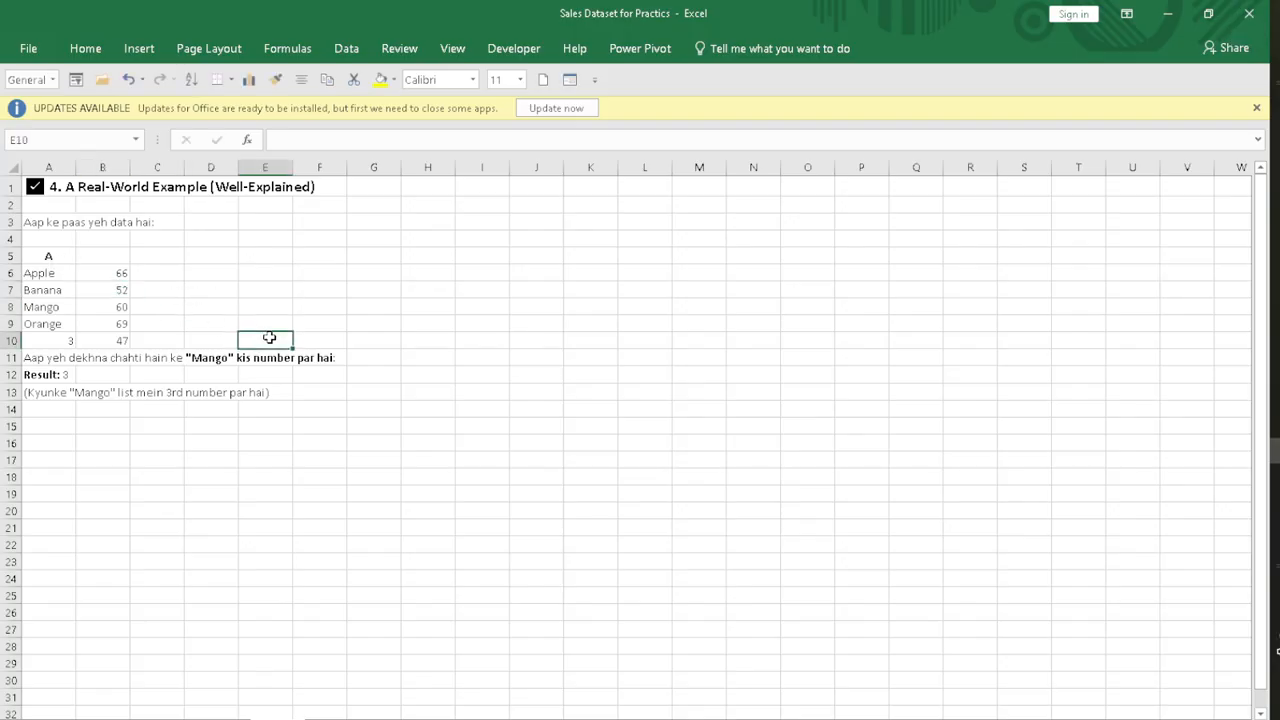
pyautogui.click(199, 273)
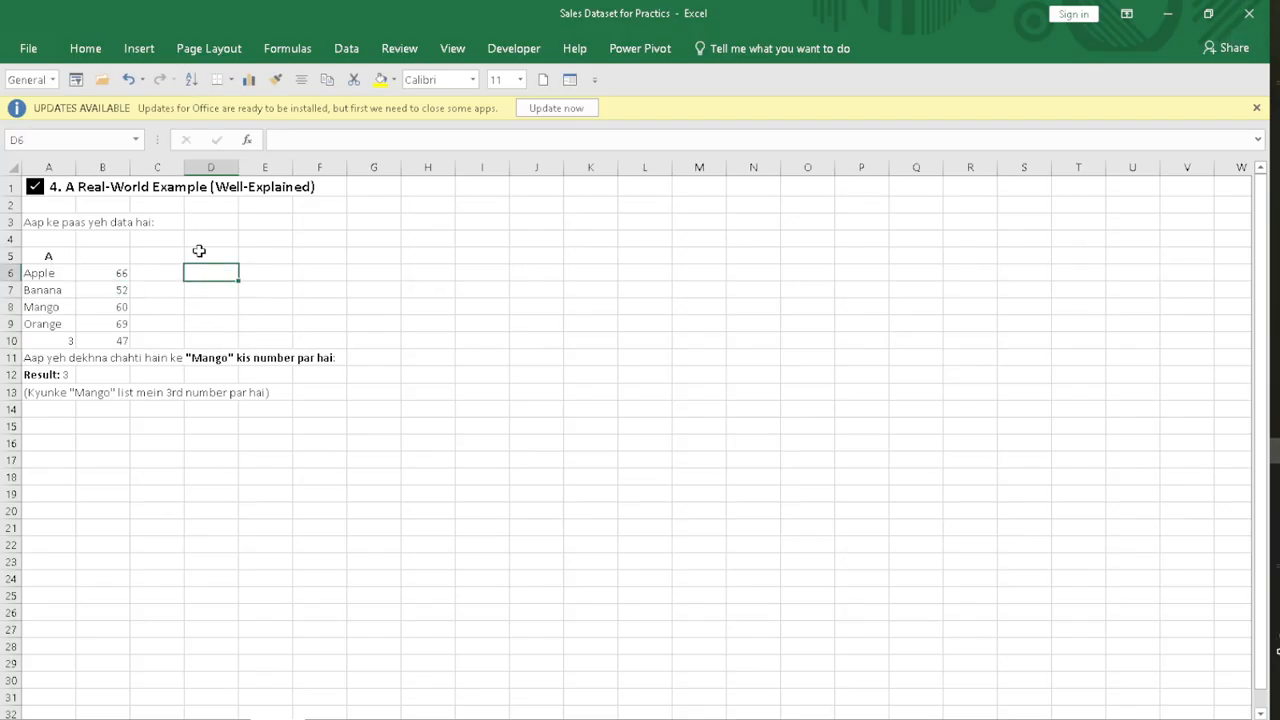
pyautogui.write('=index')
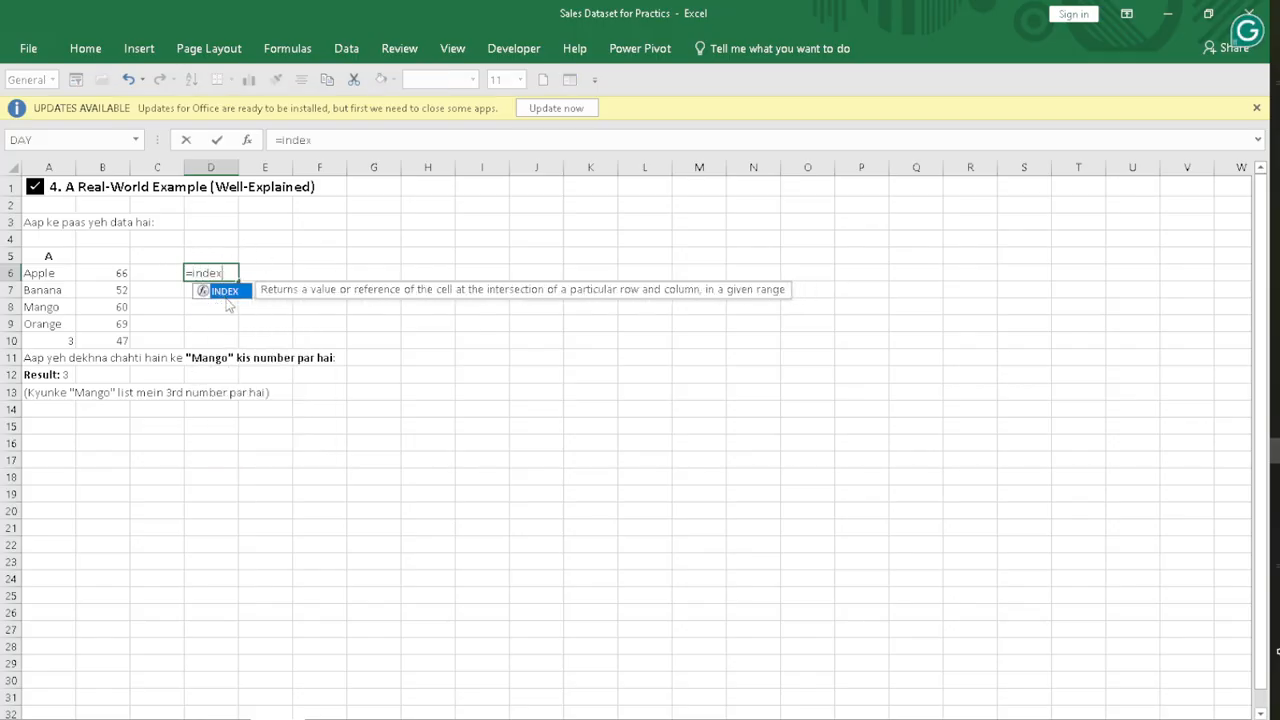
pyautogui.doubleClick(226, 291)
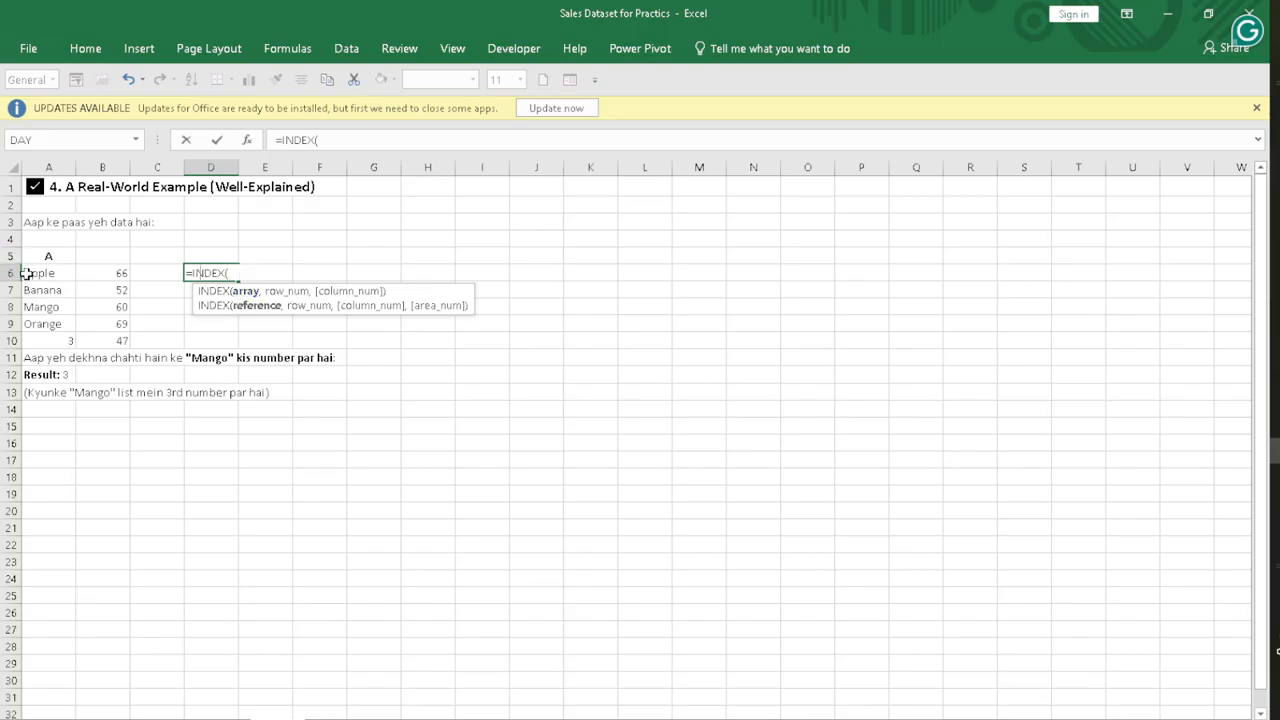
pyautogui.moveTo(25, 273); pyautogui.dragTo(118, 321)
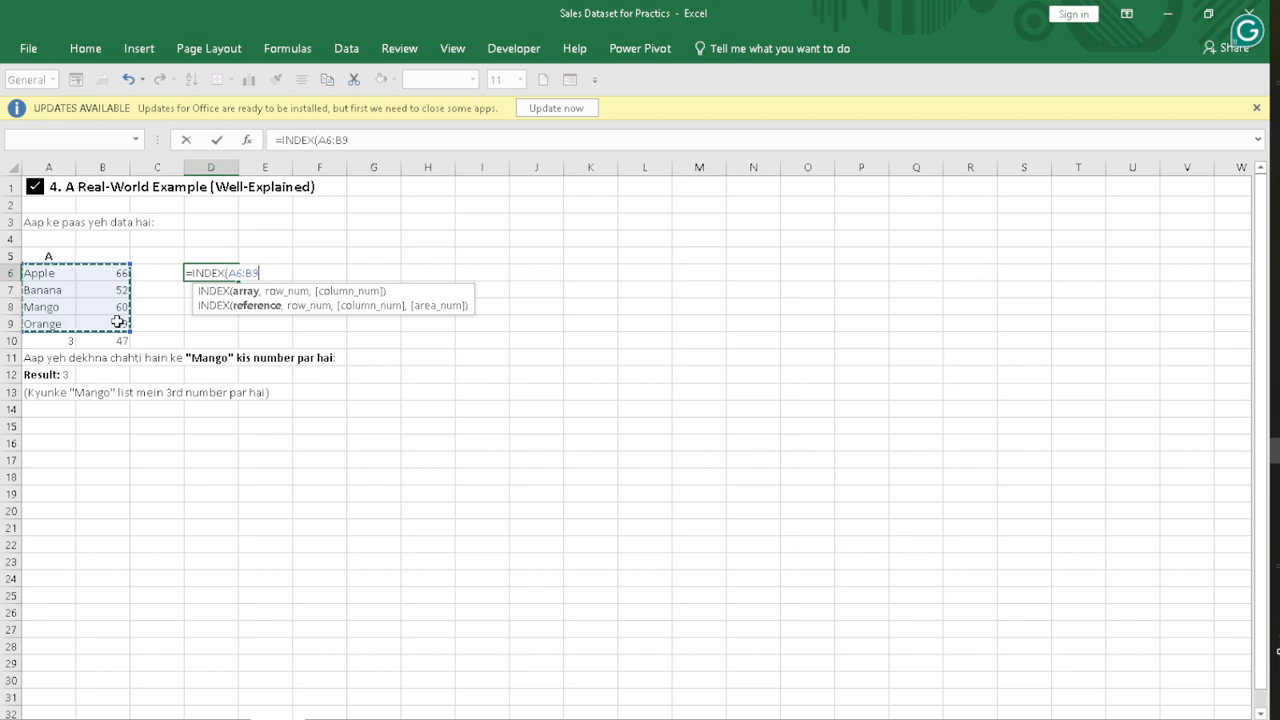
pyautogui.press('BackSpace')
pyautogui.press('BackSpace')
pyautogui.press('BackSpace')
pyautogui.press('BackSpace')
pyautogui.press('BackSpace')
pyautogui.press('BackSpace')
pyautogui.press('BackSpace')
pyautogui.press('BackSpace')
pyautogui.press('BackSpace')
pyautogui.press('BackSpace')
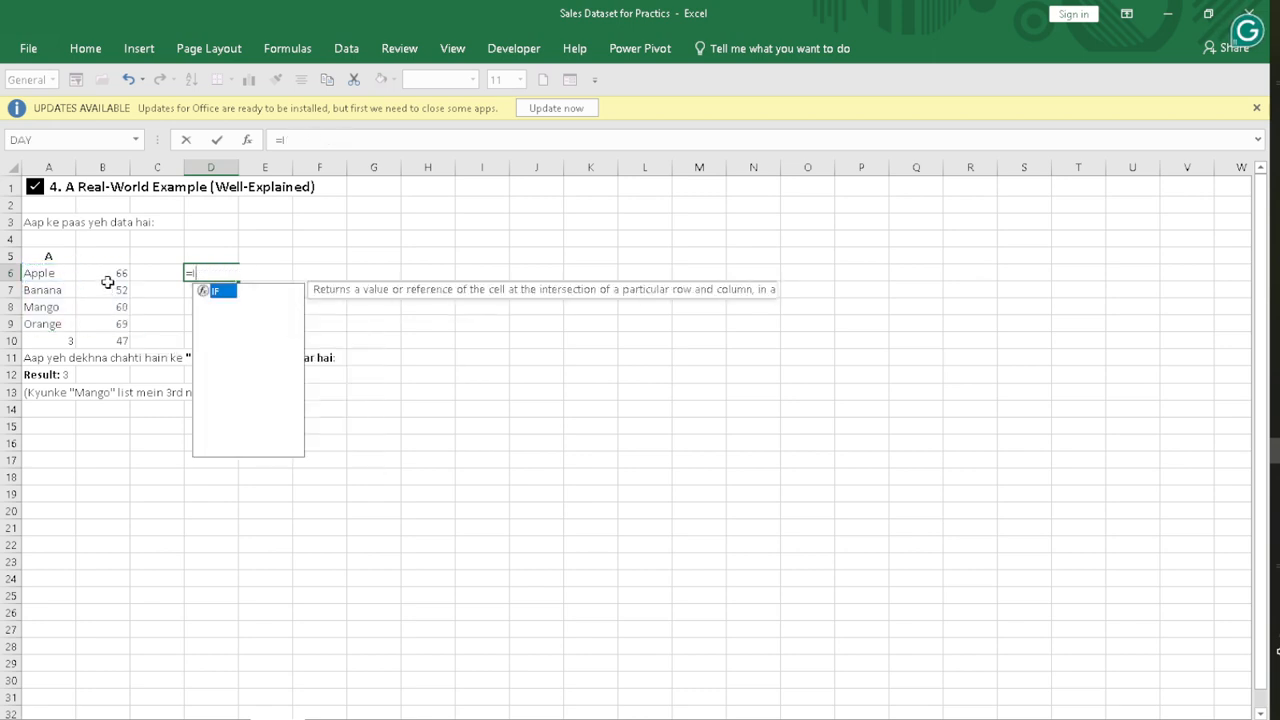
pyautogui.press('Escape')
# Step: Enter the header B in cell B5 above the column of numbers
pyautogui.click(96, 258)
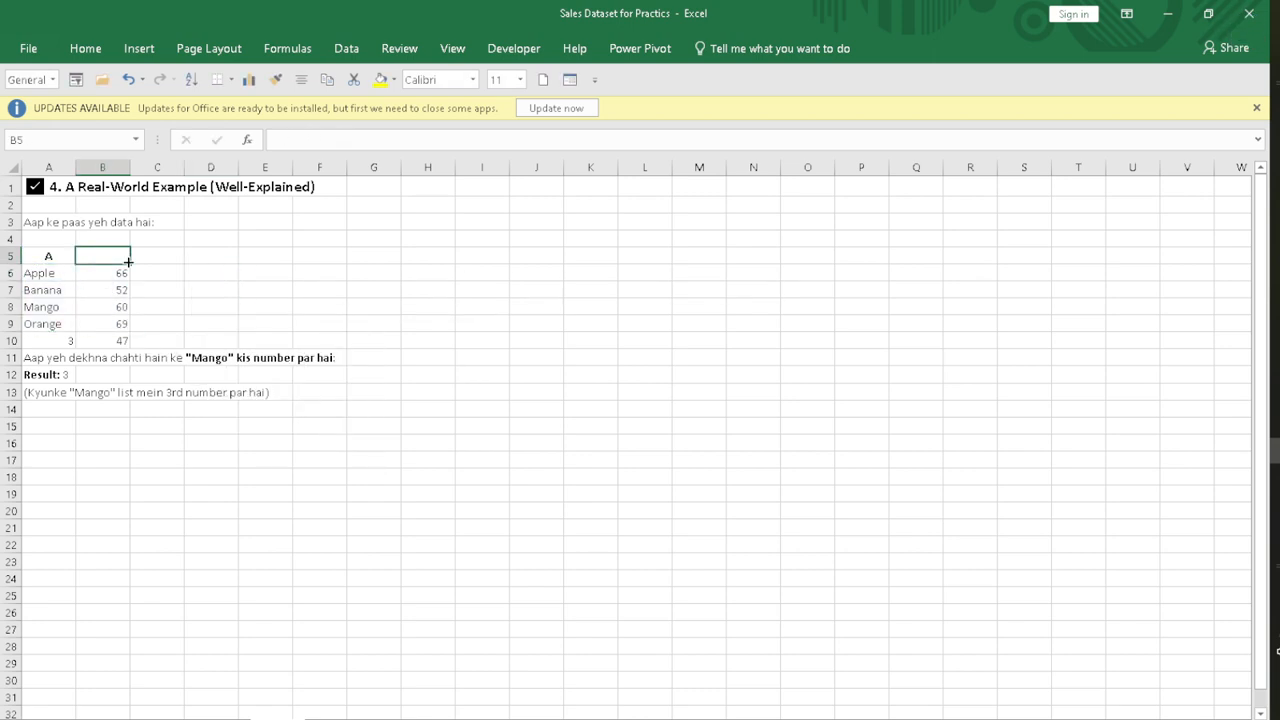
pyautogui.write('B')
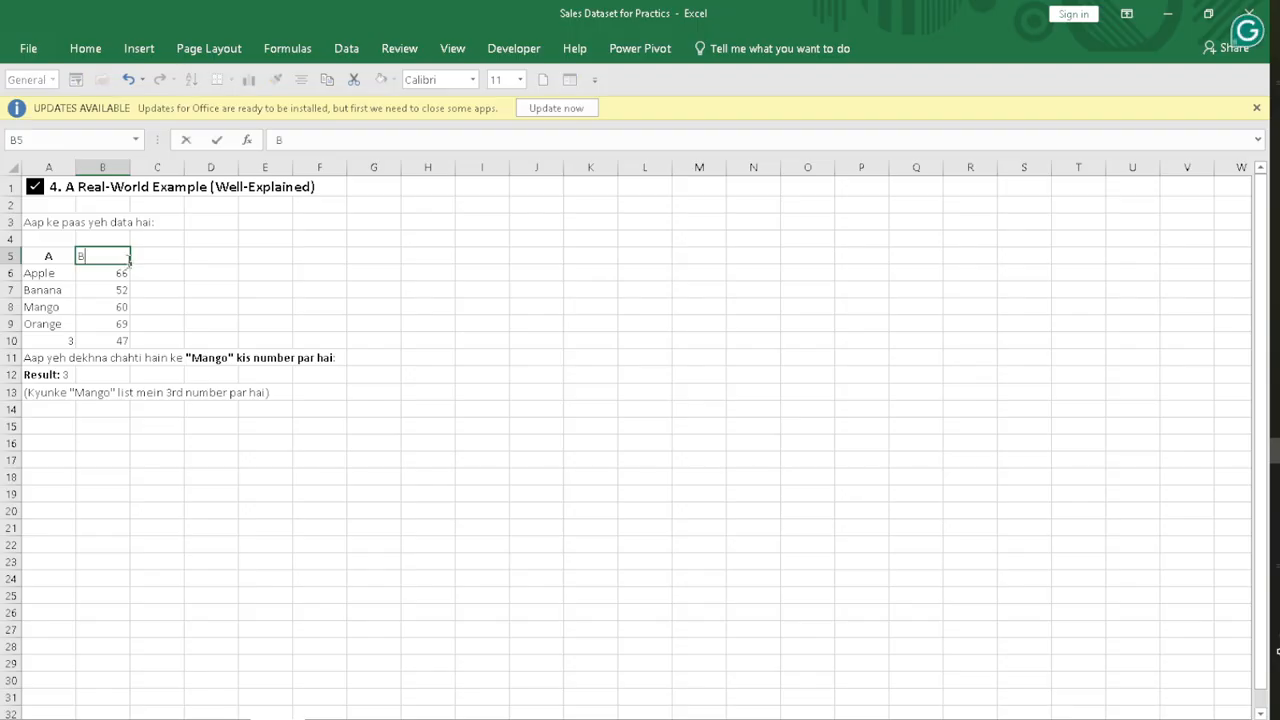
pyautogui.press('Return')
# Step: Enter =INDEX(A5:B9,5,2) in cell D6 to return the value in the fifth row and second column of the list
pyautogui.click(190, 275)
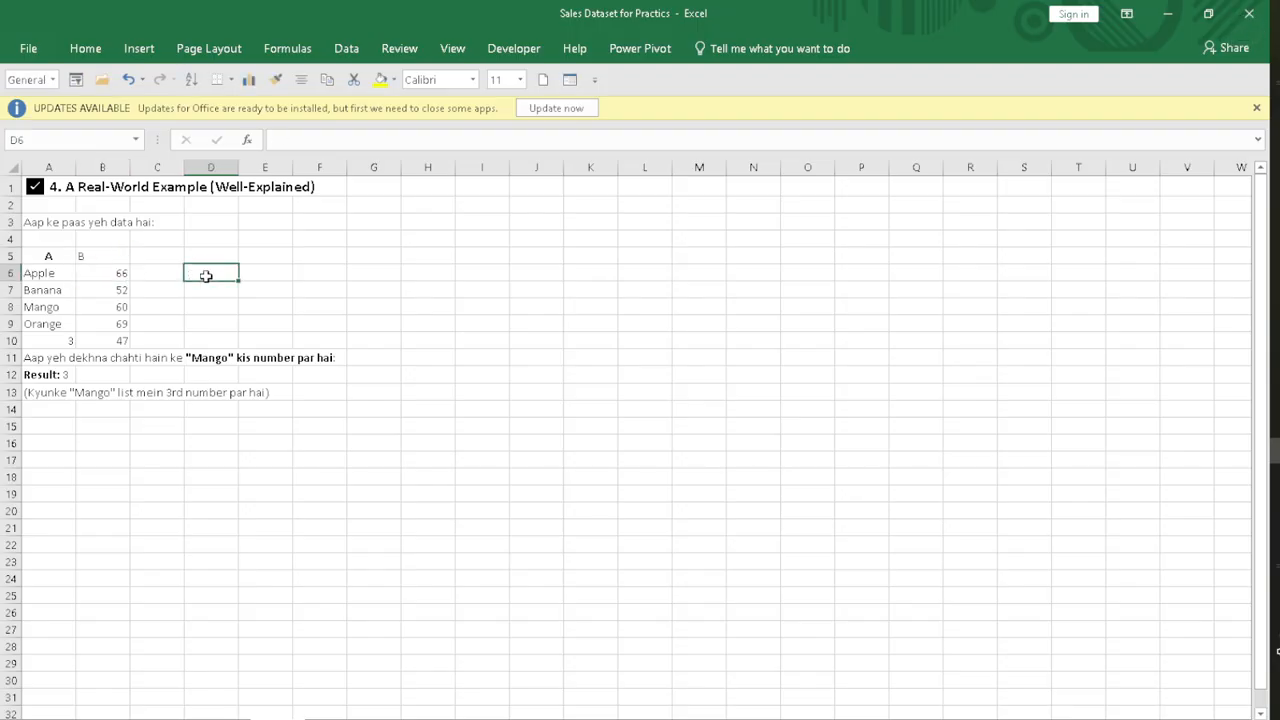
pyautogui.write('=index')
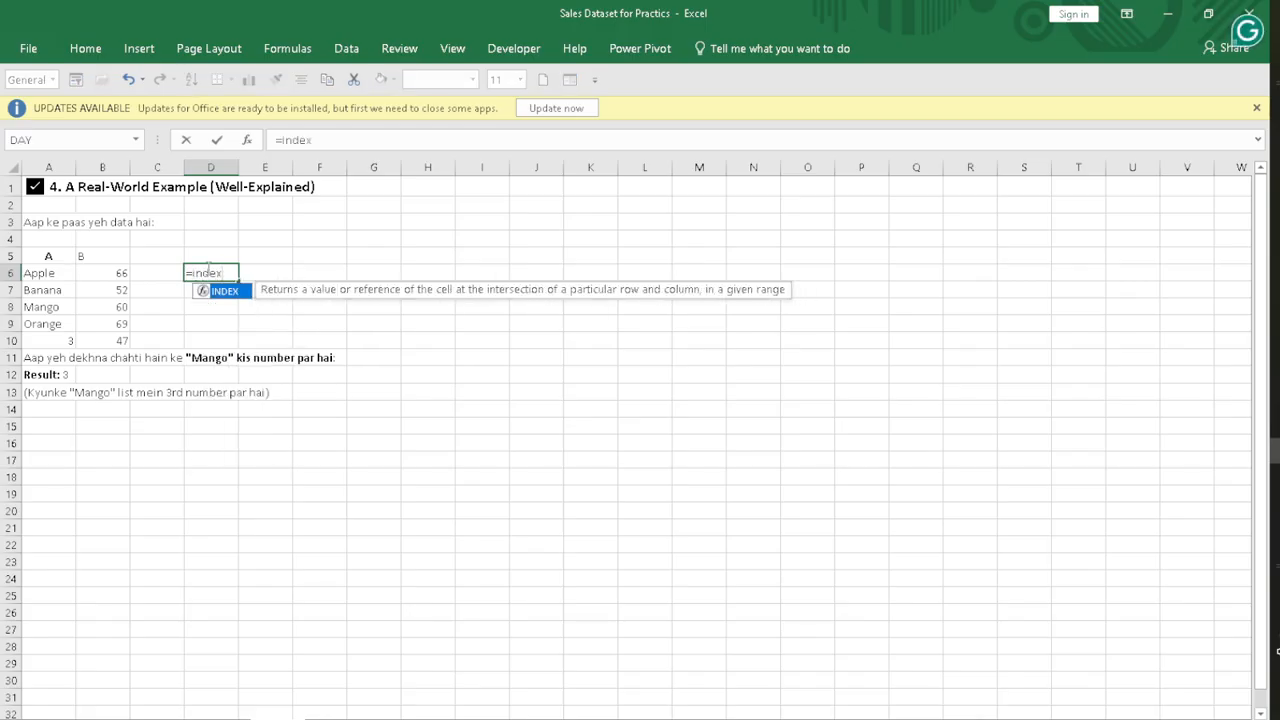
pyautogui.doubleClick(222, 291)
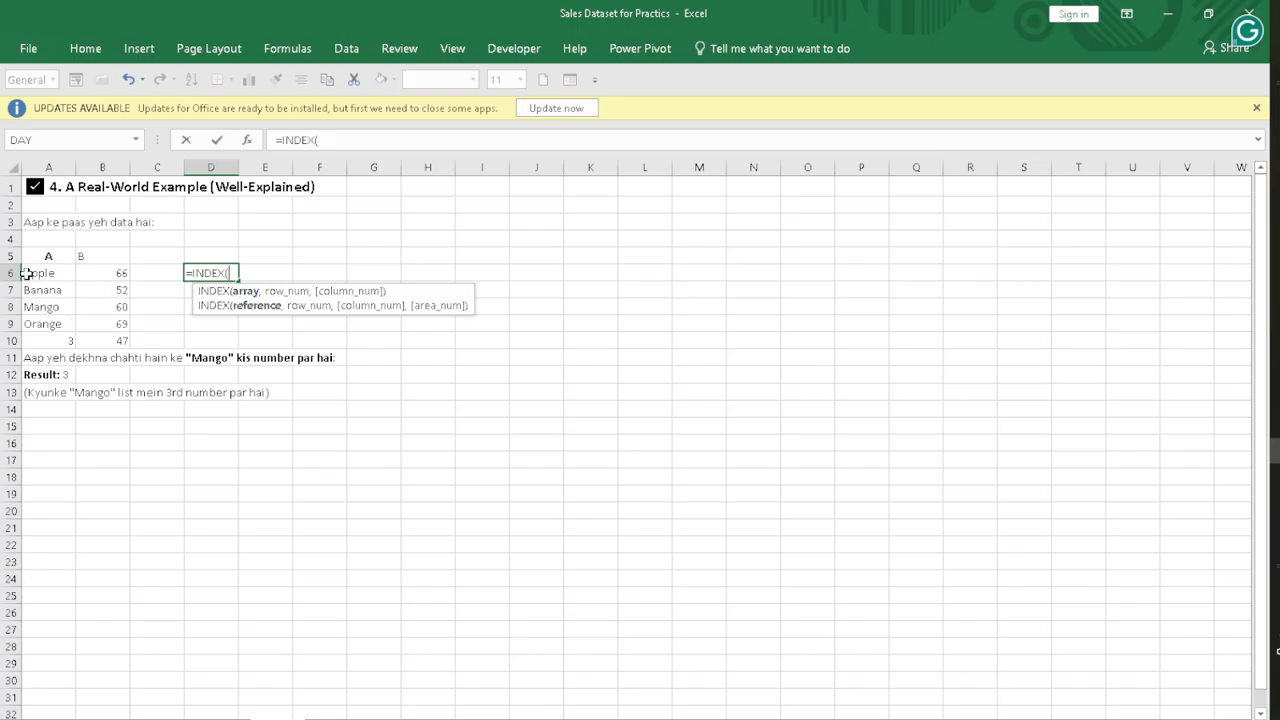
pyautogui.moveTo(26, 257); pyautogui.dragTo(117, 322)
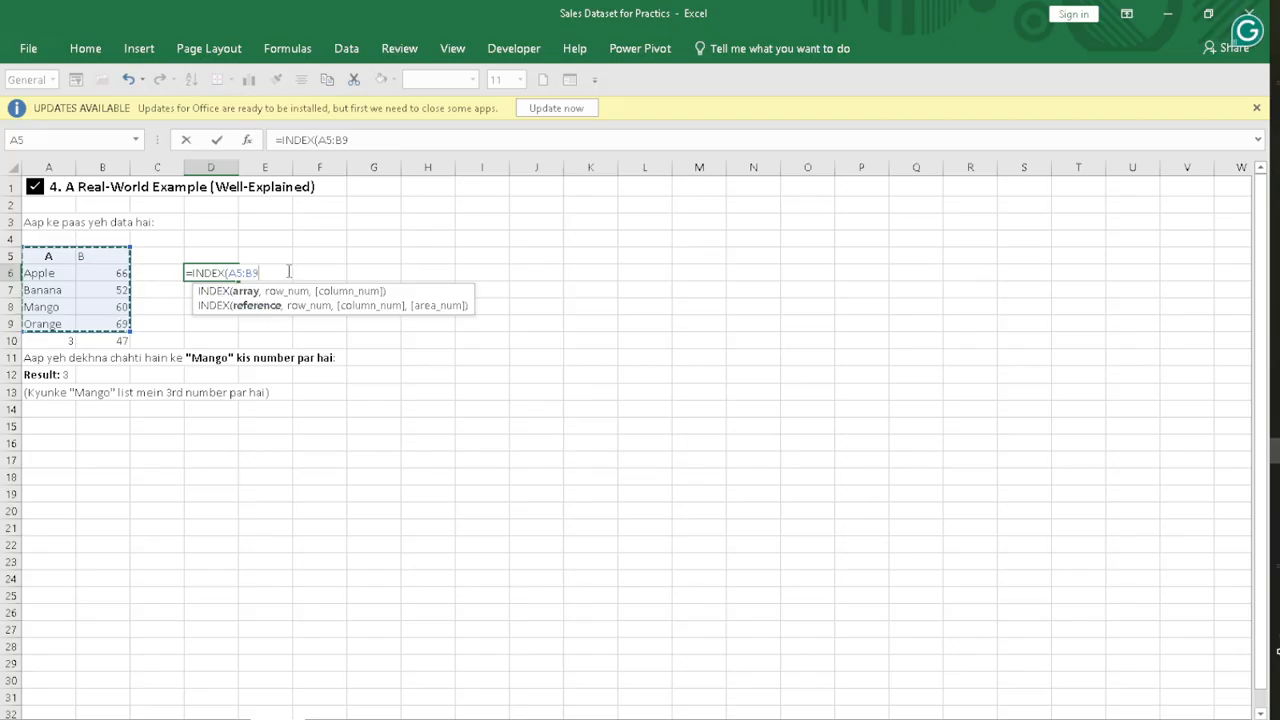
pyautogui.write(',')
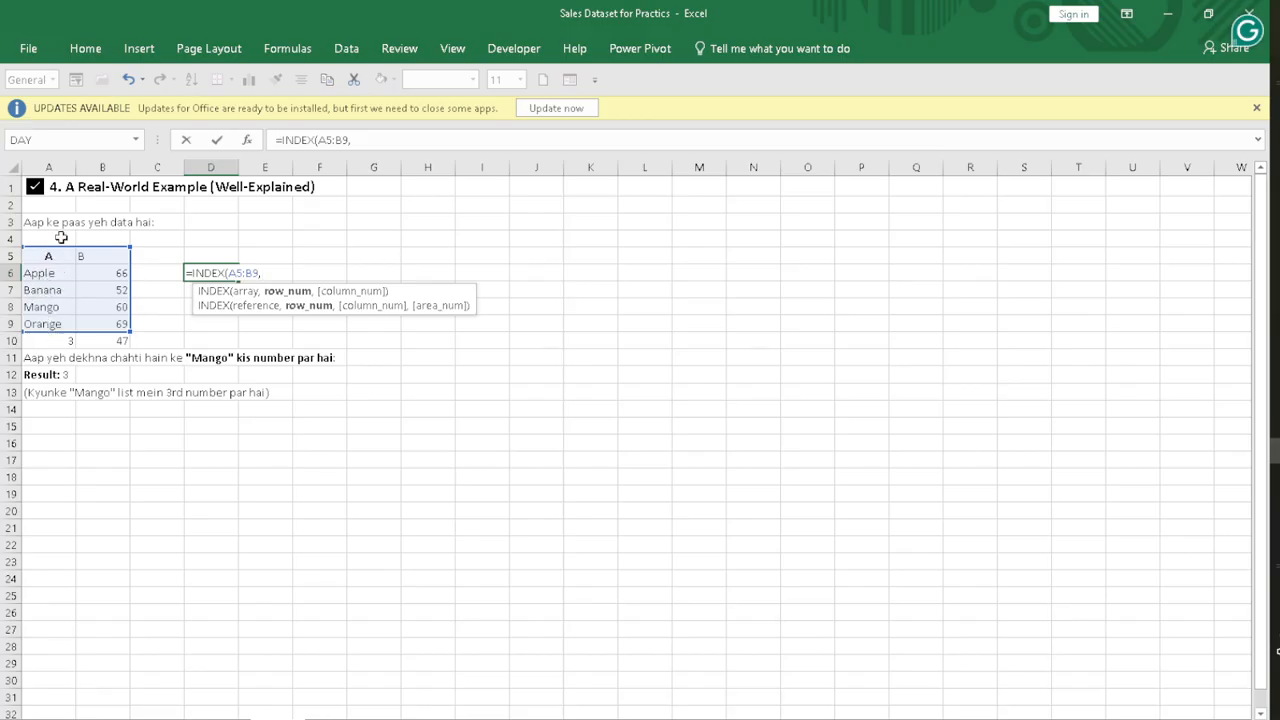
pyautogui.write('5,')
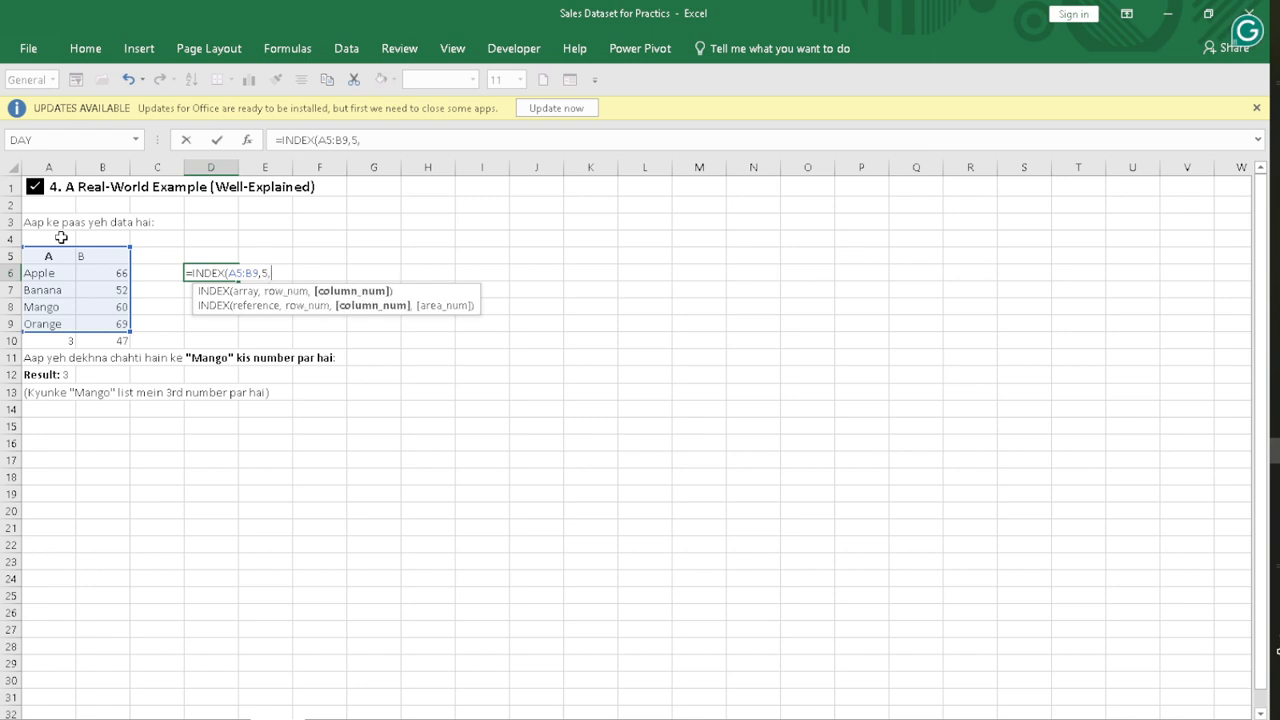
pyautogui.write('2)')
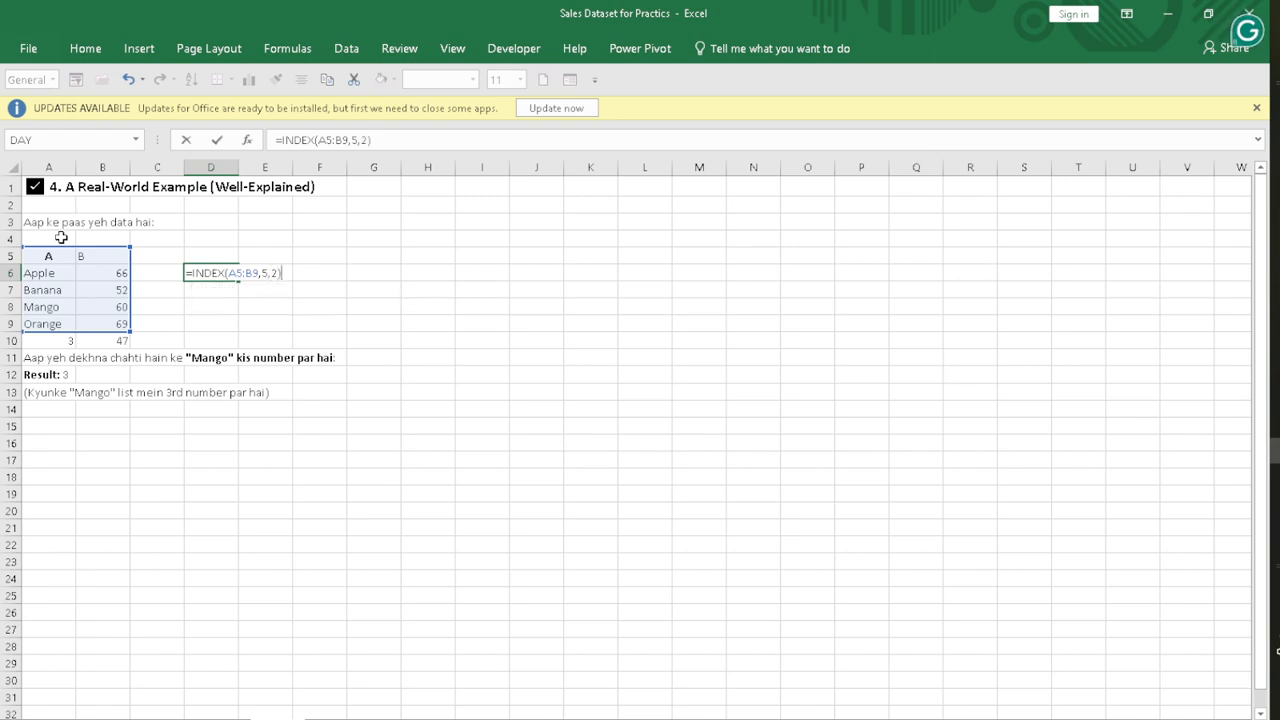
pyautogui.press('Return')
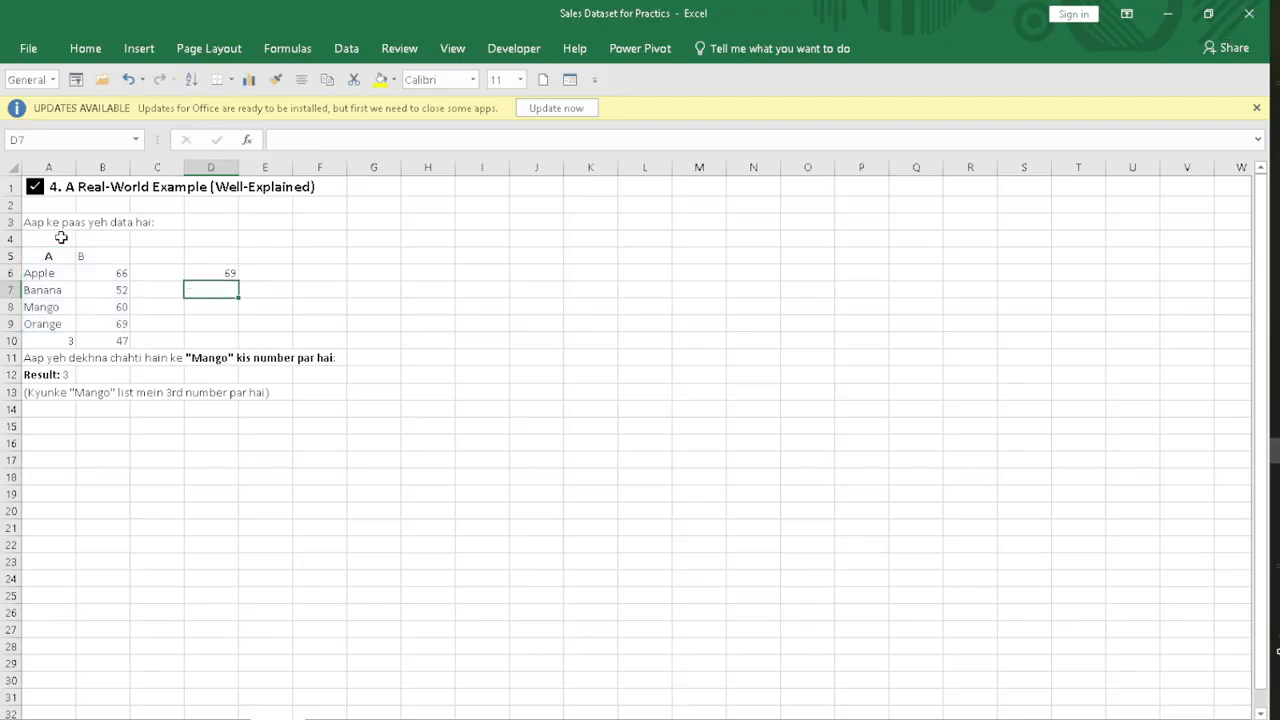
# Step: Check the INDEX result in D6 against the Orange row in A9:B9
pyautogui.click(30, 323)
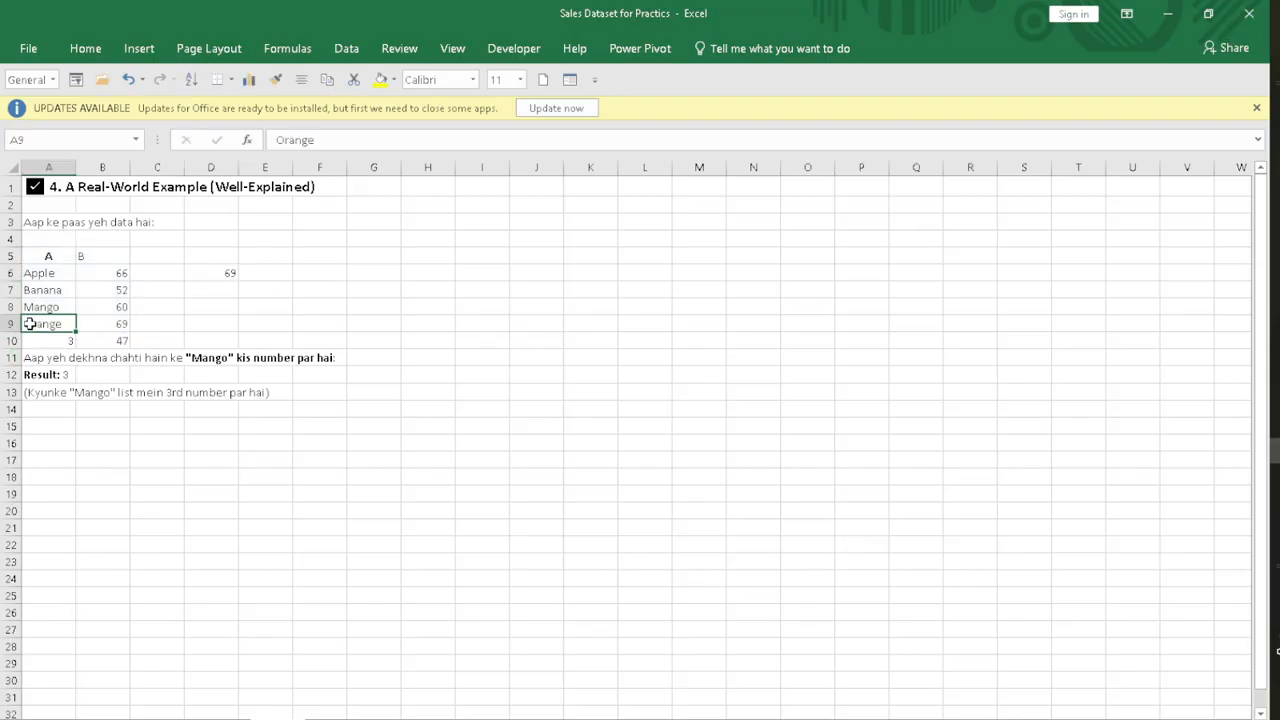
pyautogui.moveTo(30, 323); pyautogui.dragTo(108, 323)
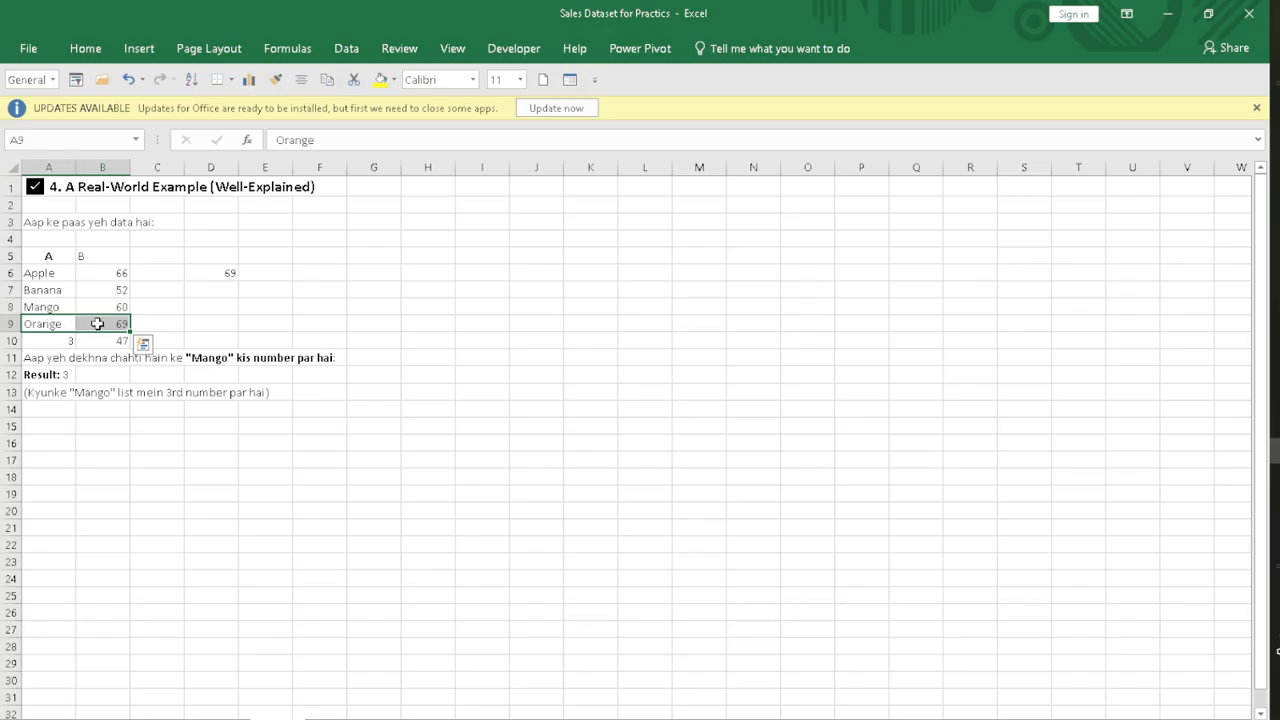
pyautogui.click(219, 276)
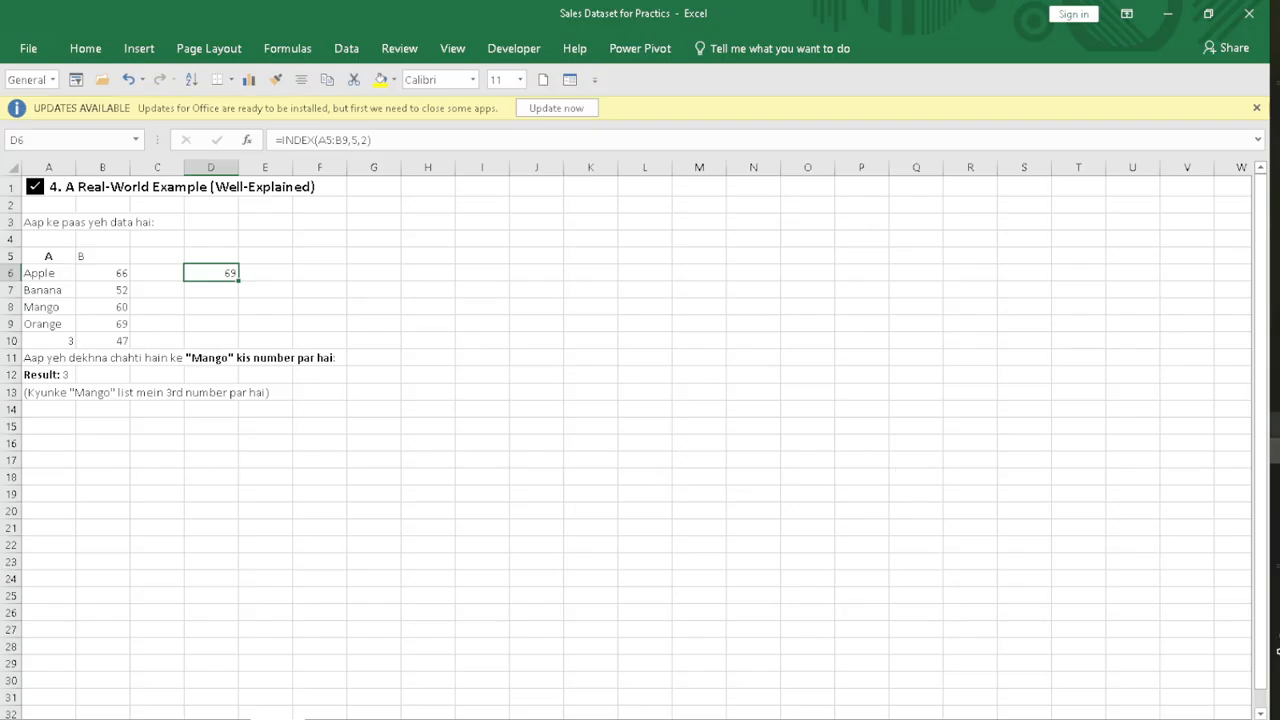
# Step: Switch to PowerPoint and highlight the text "Accurate Data Retrieval:" in green on slide 21
pyautogui.hotkey('alt', 'Tab')
pyautogui.click(178, 594)
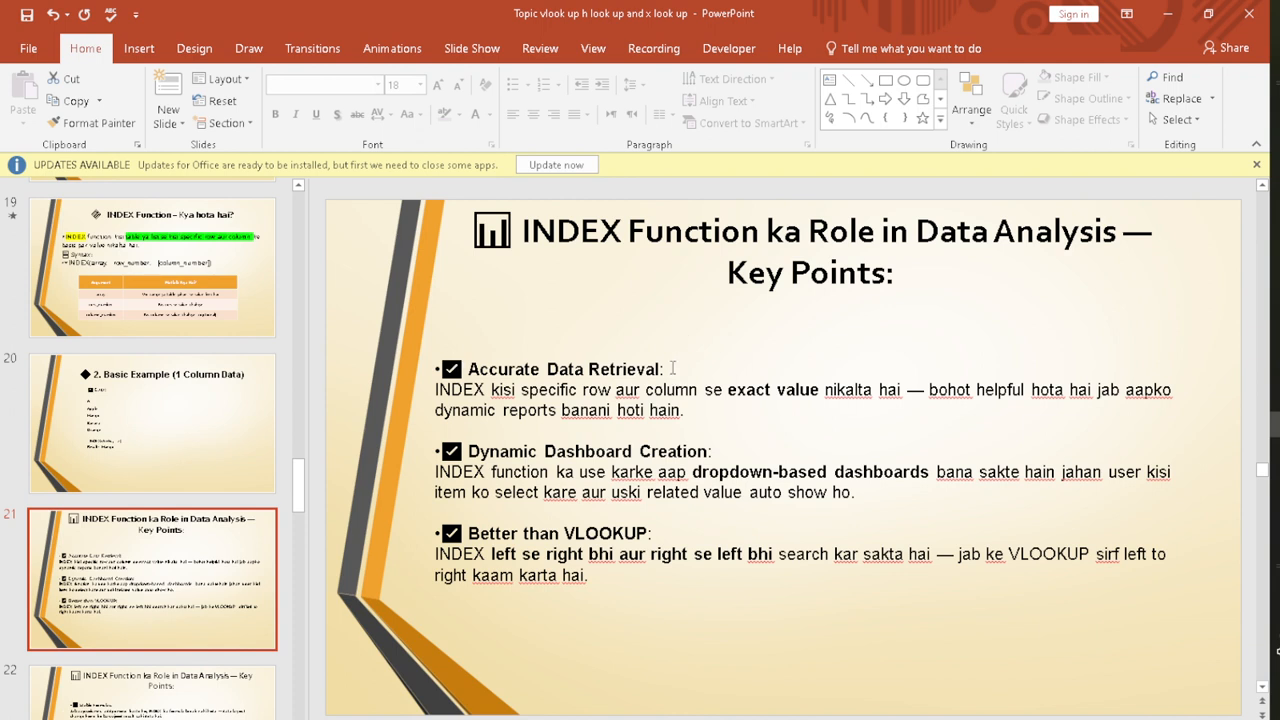
pyautogui.moveTo(675, 368); pyautogui.dragTo(466, 369)
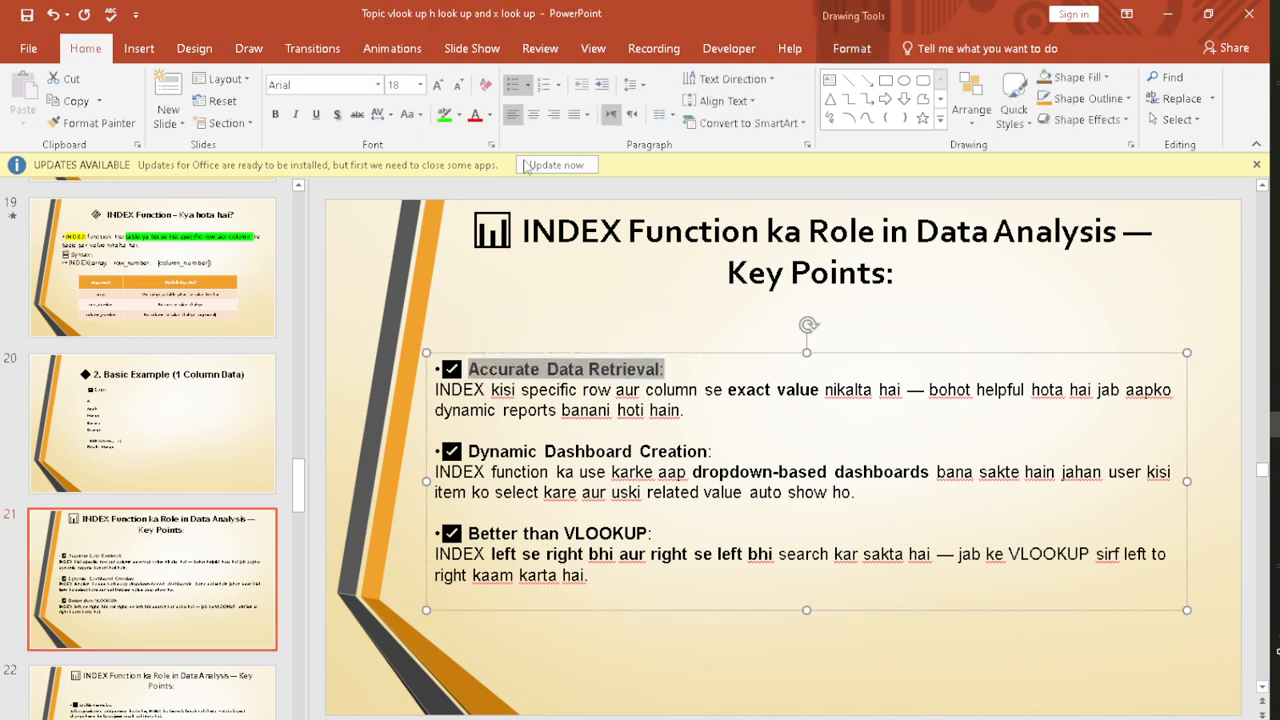
pyautogui.click(445, 115)
pyautogui.click(638, 340)
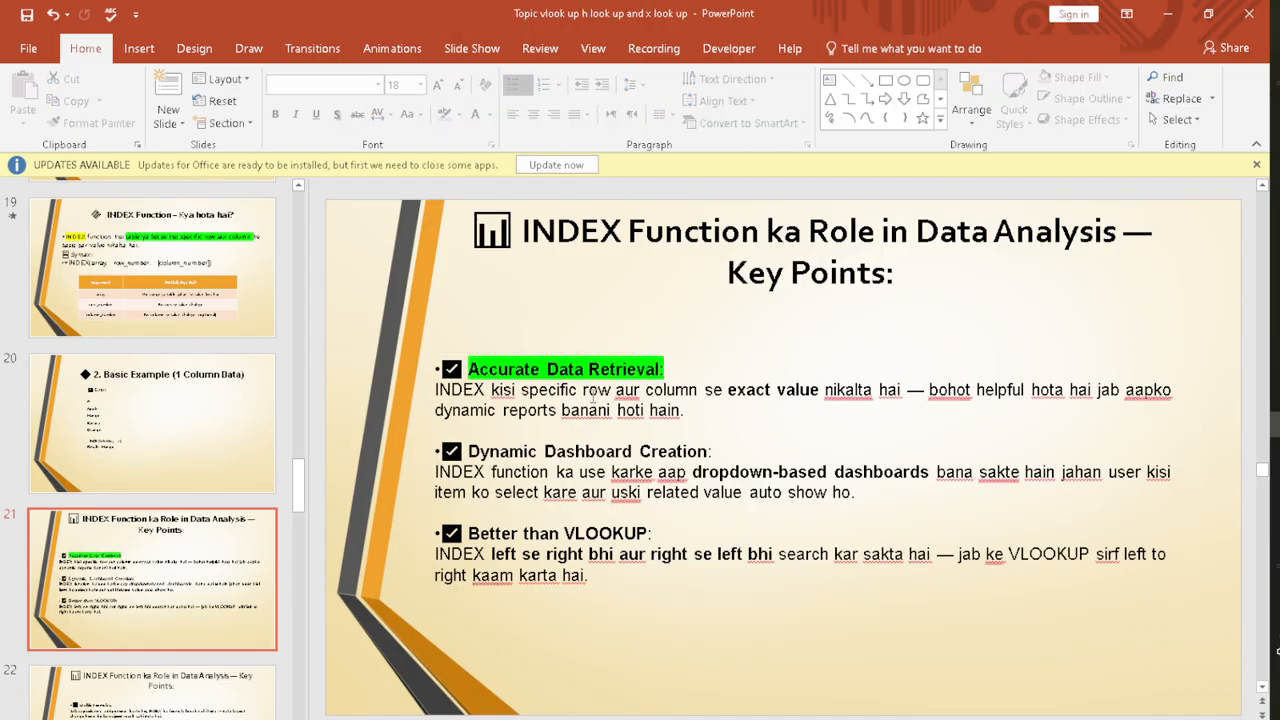
# Step: Read through the explanation below the Accurate Data Retrieval heading on slide 21
pyautogui.moveTo(583, 391); pyautogui.dragTo(873, 391)
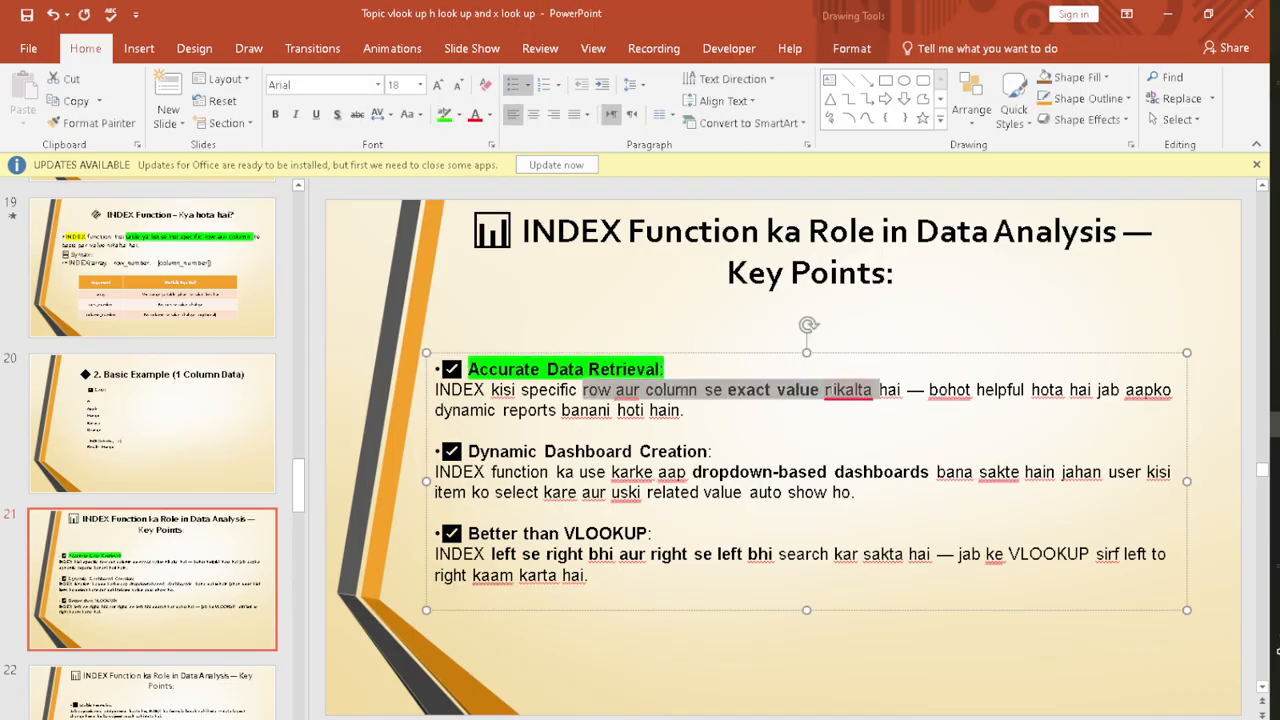
pyautogui.click(766, 396)
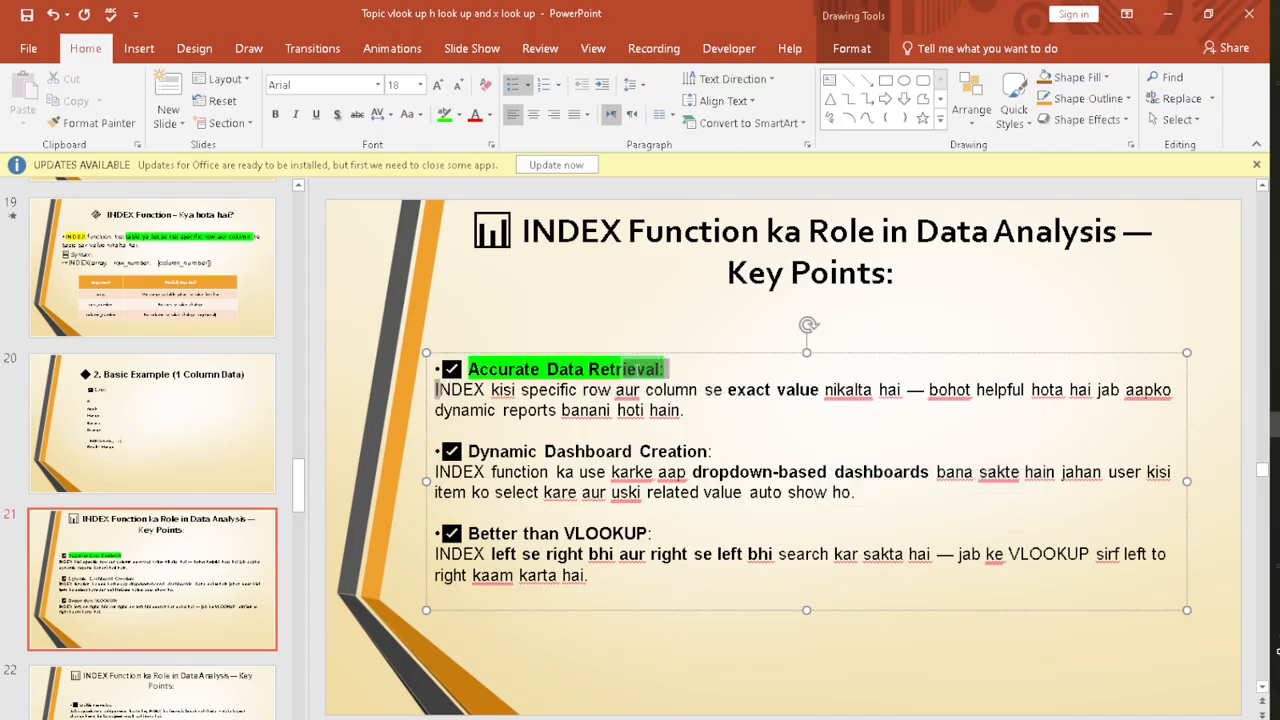
pyautogui.moveTo(727, 390); pyautogui.dragTo(1163, 378)
pyautogui.click(728, 428)
pyautogui.moveTo(436, 410)
pyautogui.mouseDown()
pyautogui.moveTo(683, 410)
pyautogui.moveTo(437, 390)
pyautogui.mouseUp()
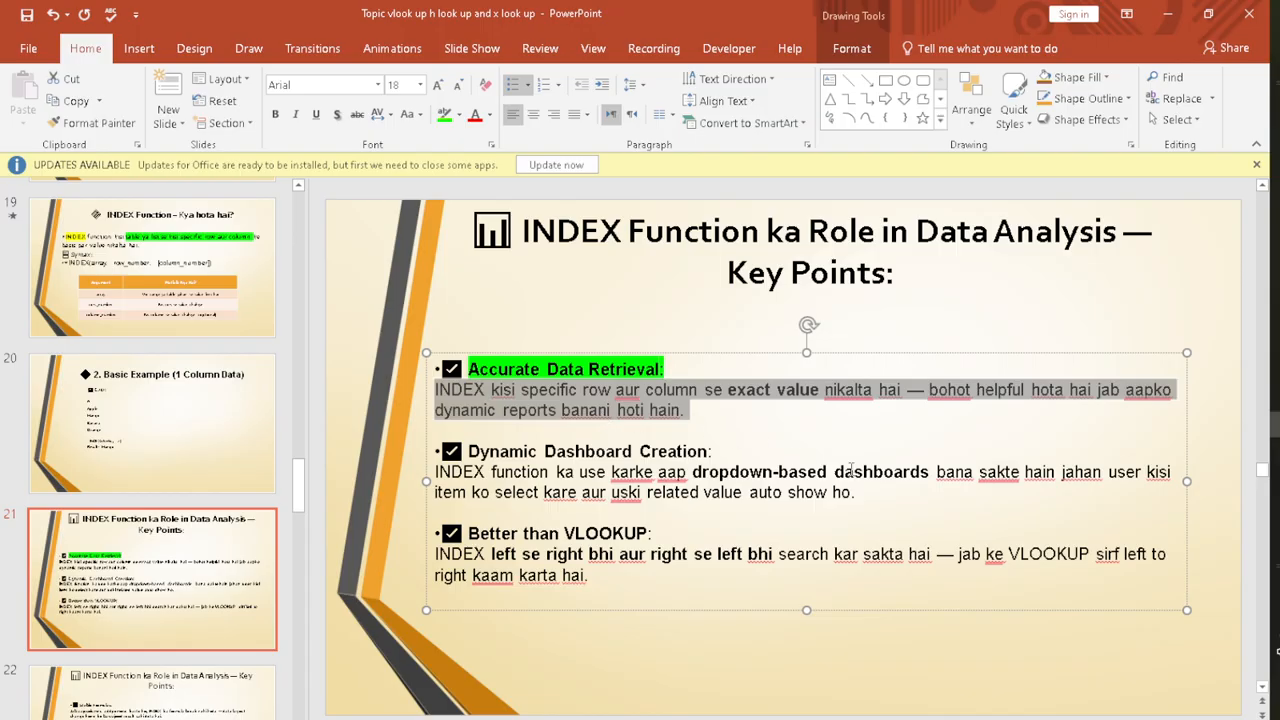
pyautogui.click(924, 356)
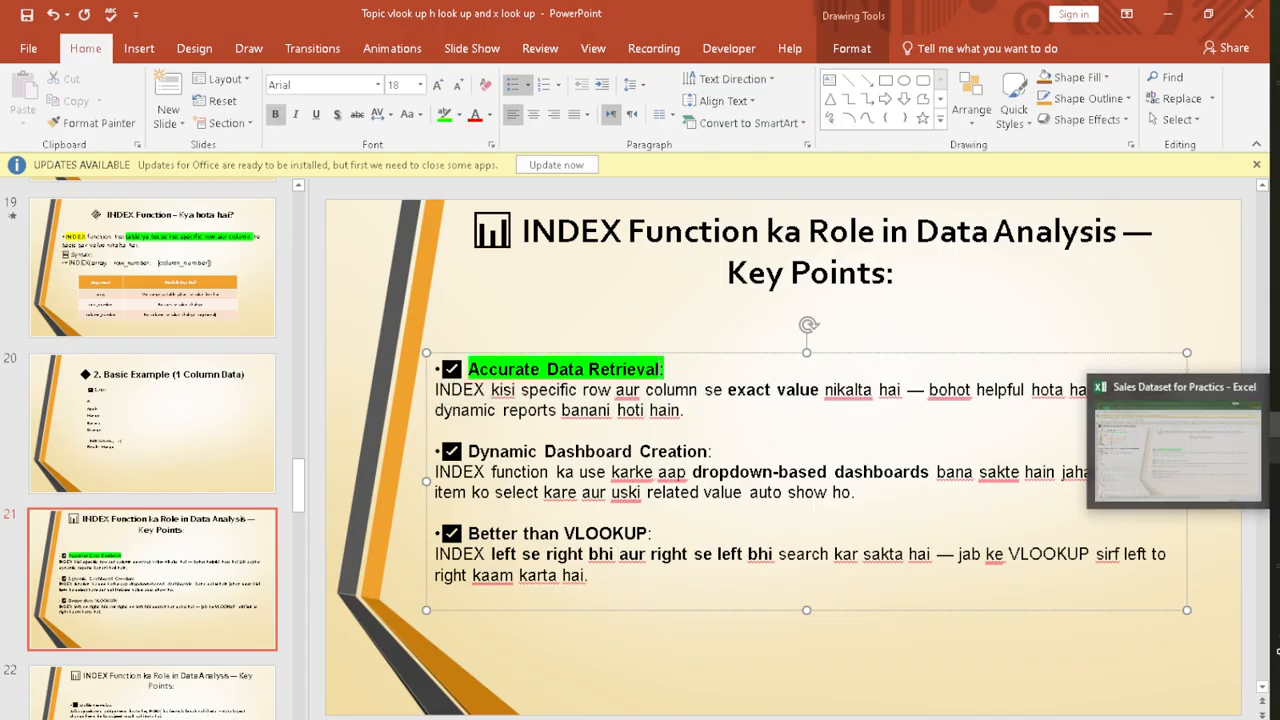
# Step: Switch back to Excel and clear the contents of columns I to O beside the table on the sales data sheet
pyautogui.click(1276, 460)
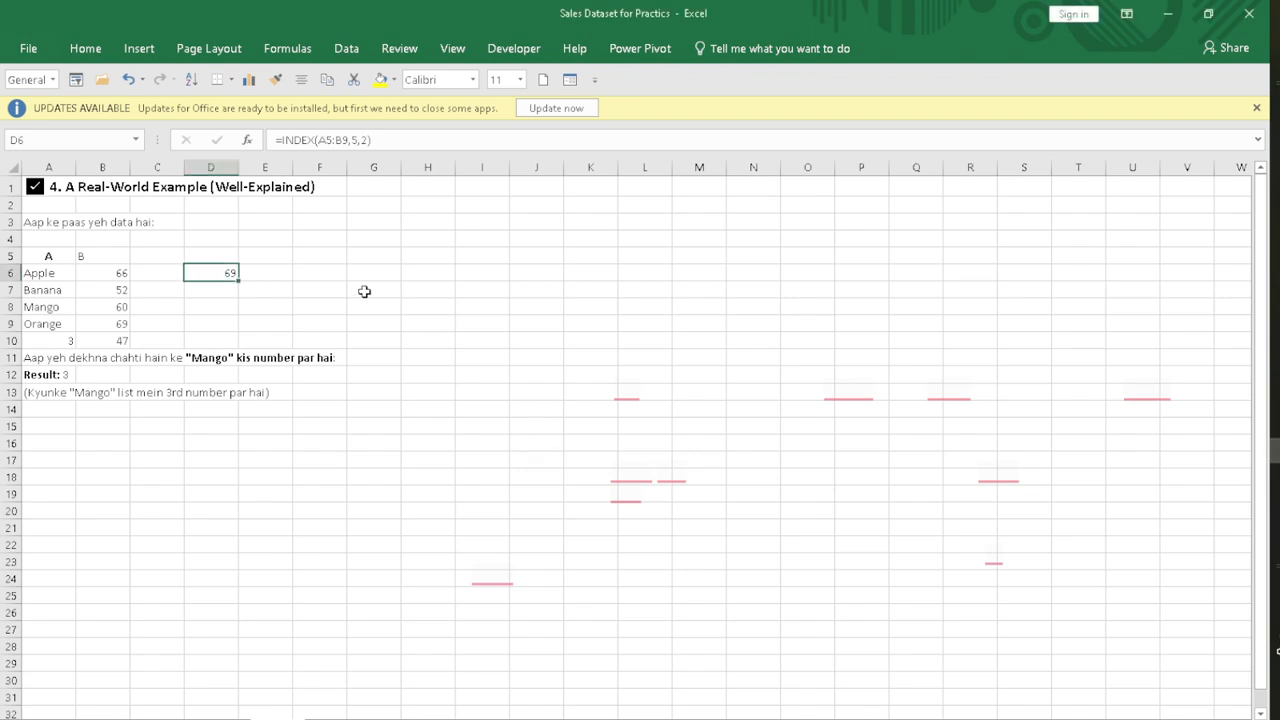
pyautogui.click(168, 718)
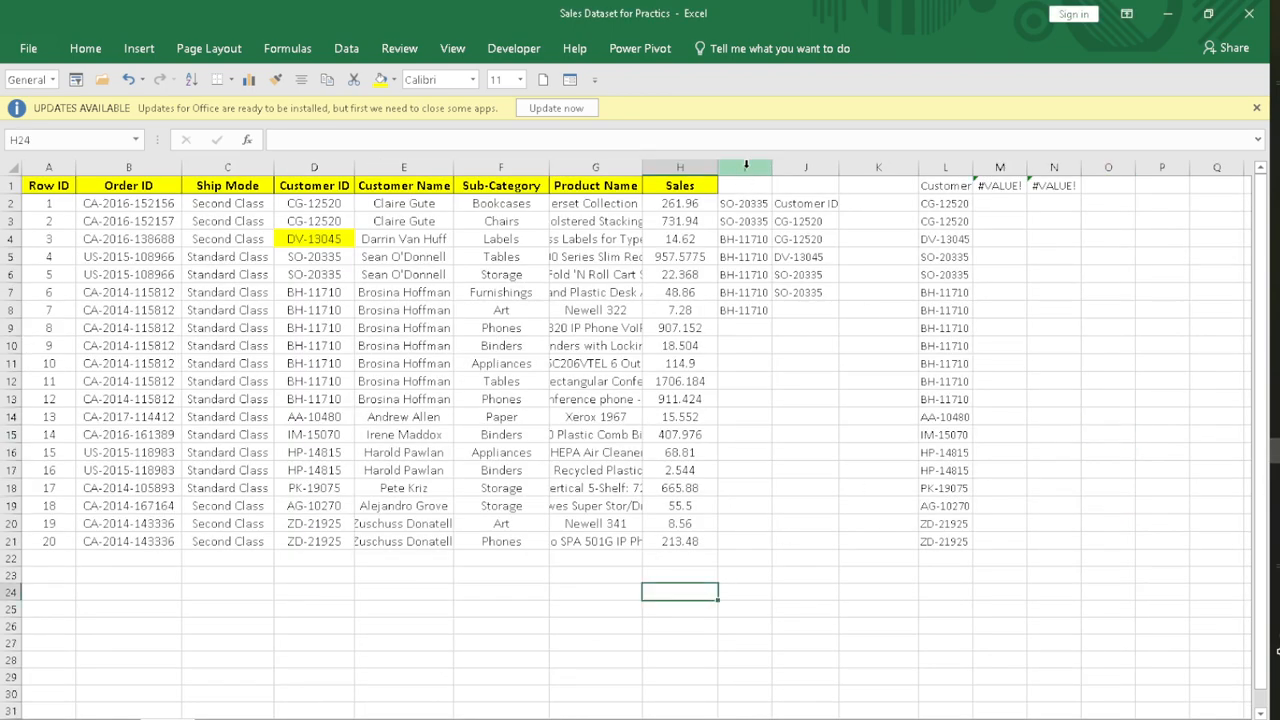
pyautogui.moveTo(744, 167); pyautogui.dragTo(1100, 160)
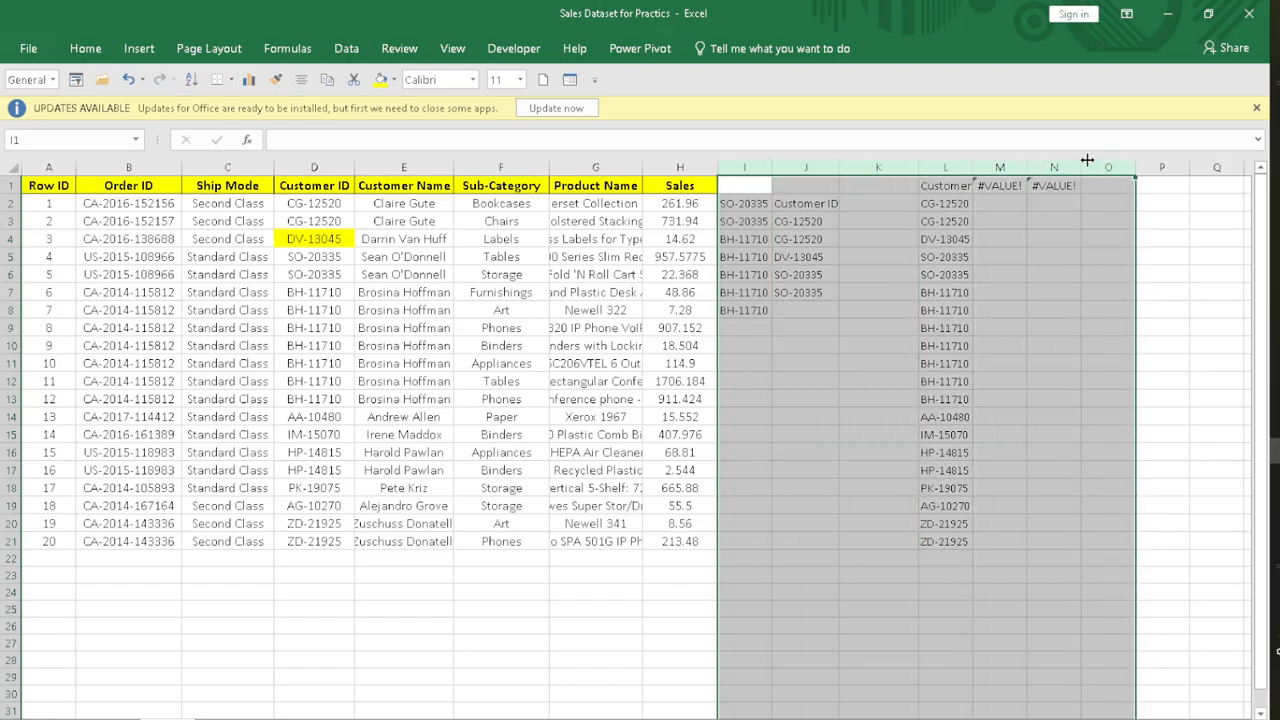
pyautogui.press('Delete')
pyautogui.click(835, 258)
pyautogui.press('Right')
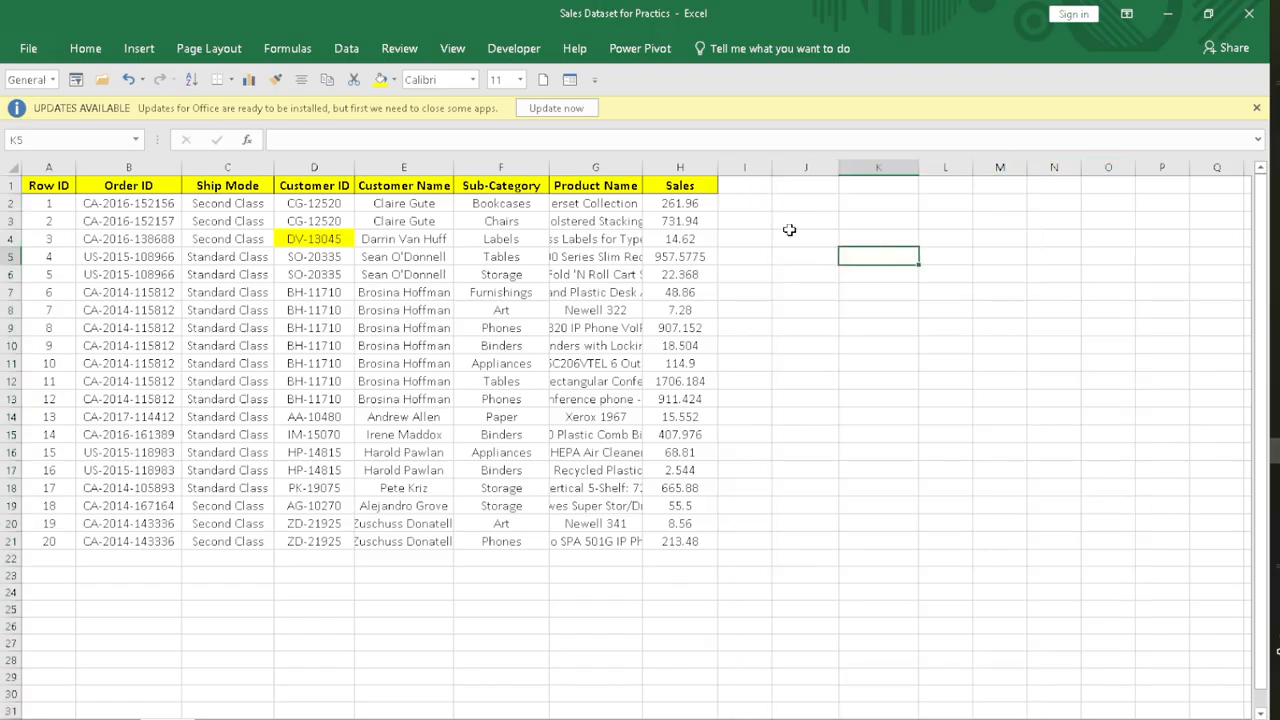
# Step: Try to return the sixth row of the sales table by entering =INDEX(A1:H21,6) in cell I2
pyautogui.click(744, 206)
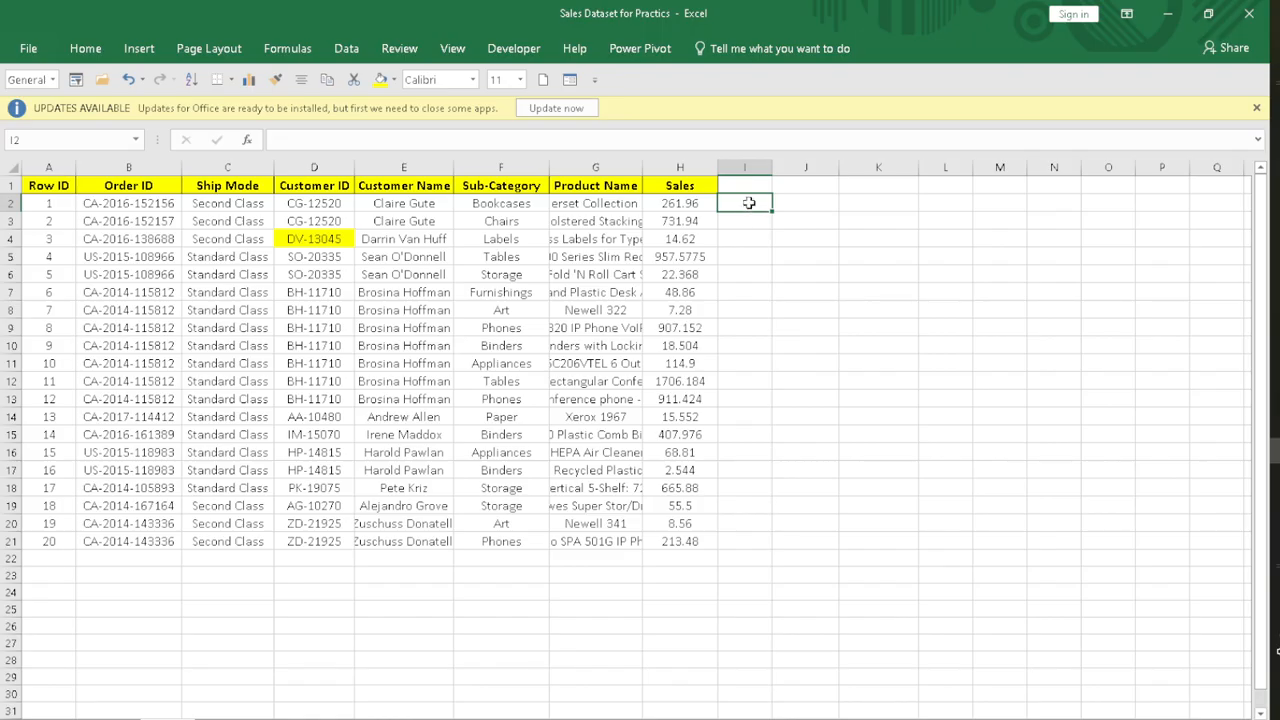
pyautogui.doubleClick(749, 203)
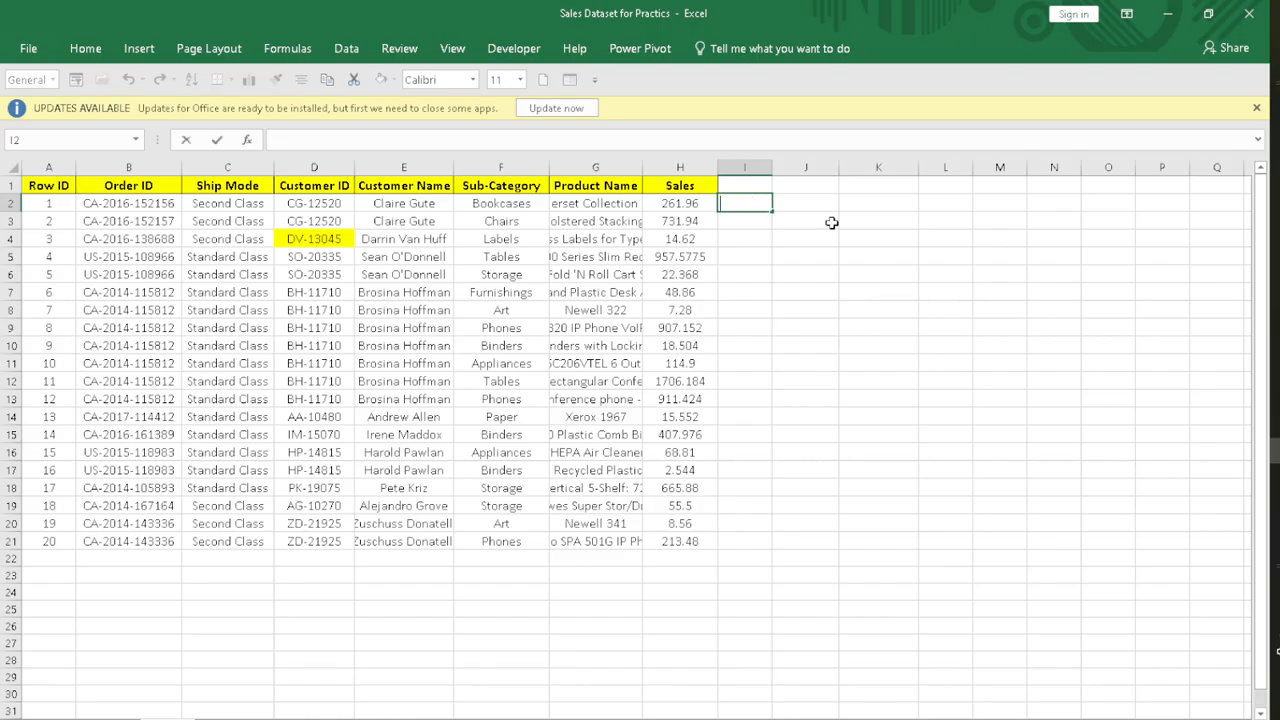
pyautogui.write('=index')
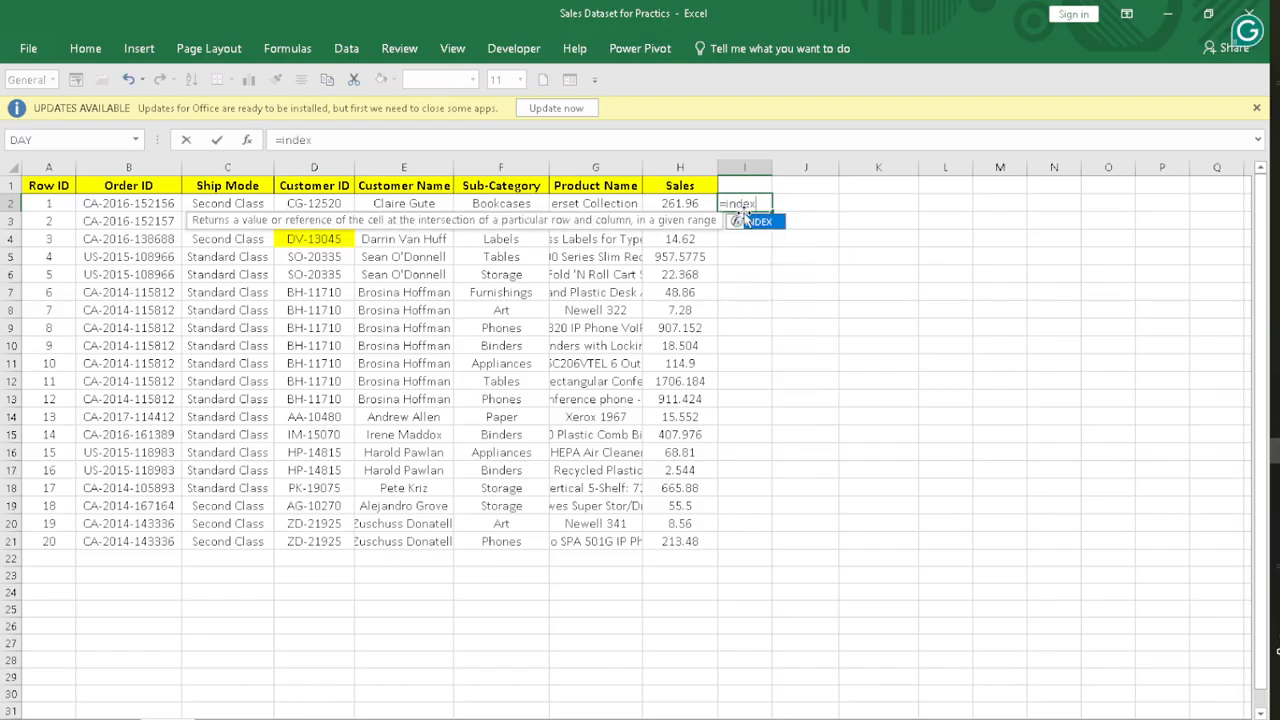
pyautogui.doubleClick(758, 221)
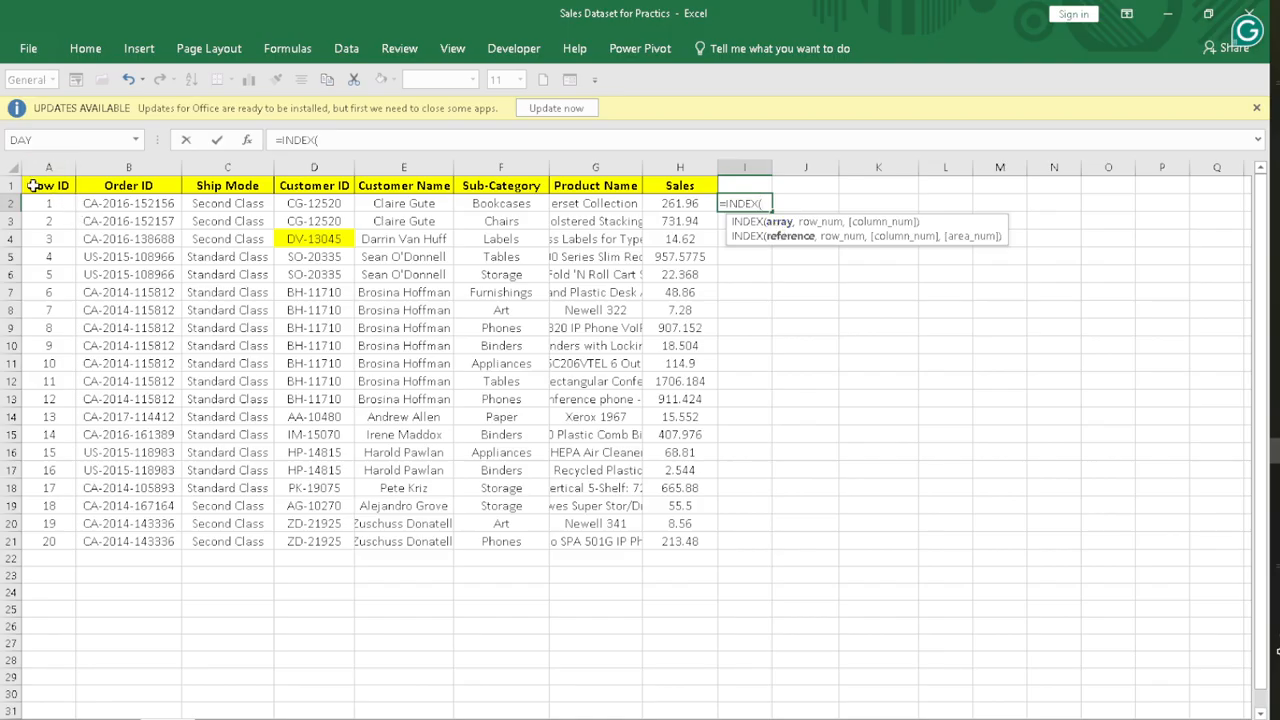
pyautogui.moveTo(37, 186); pyautogui.dragTo(150, 241)
pyautogui.moveTo(604, 463); pyautogui.dragTo(640, 488)
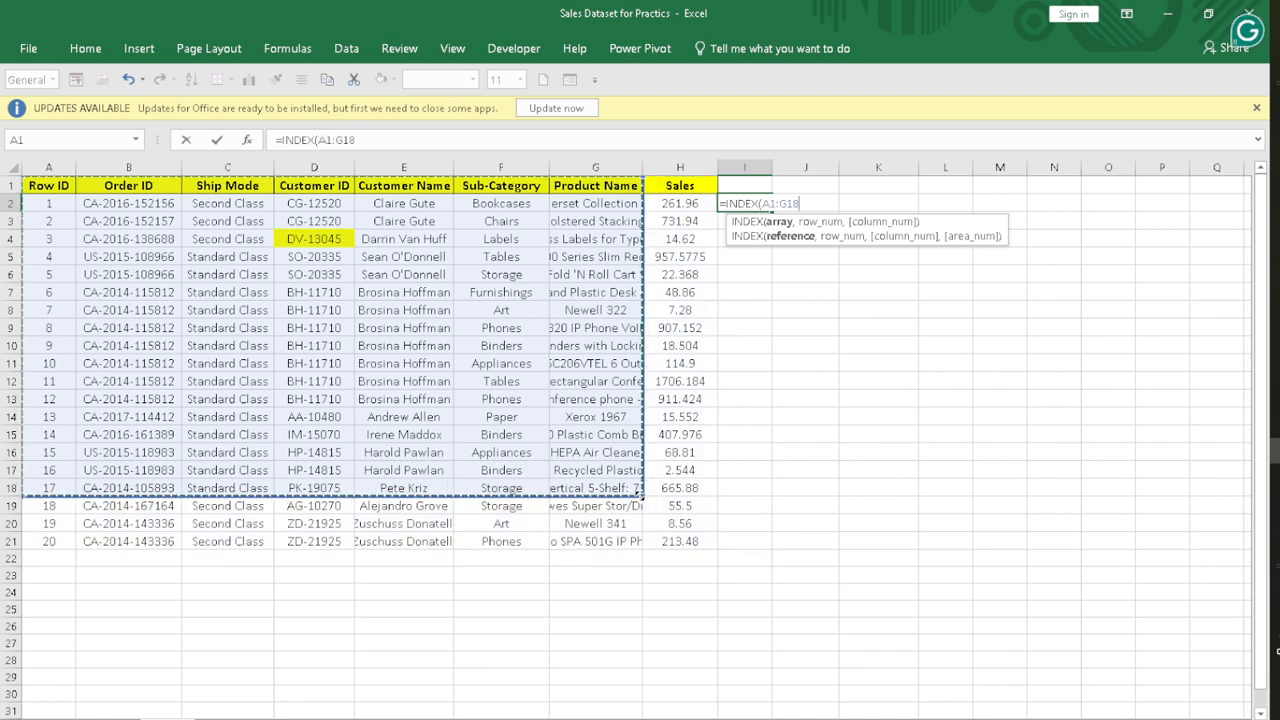
pyautogui.moveTo(640, 495); pyautogui.dragTo(712, 550)
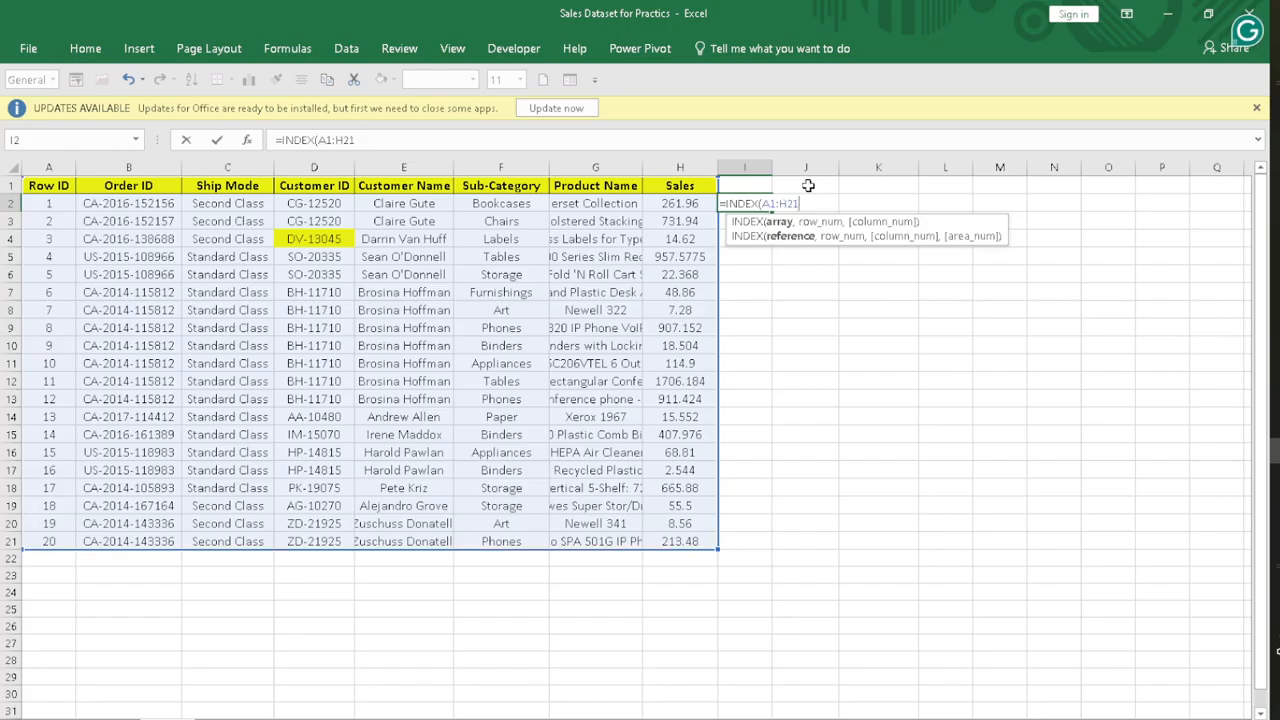
pyautogui.write(',')
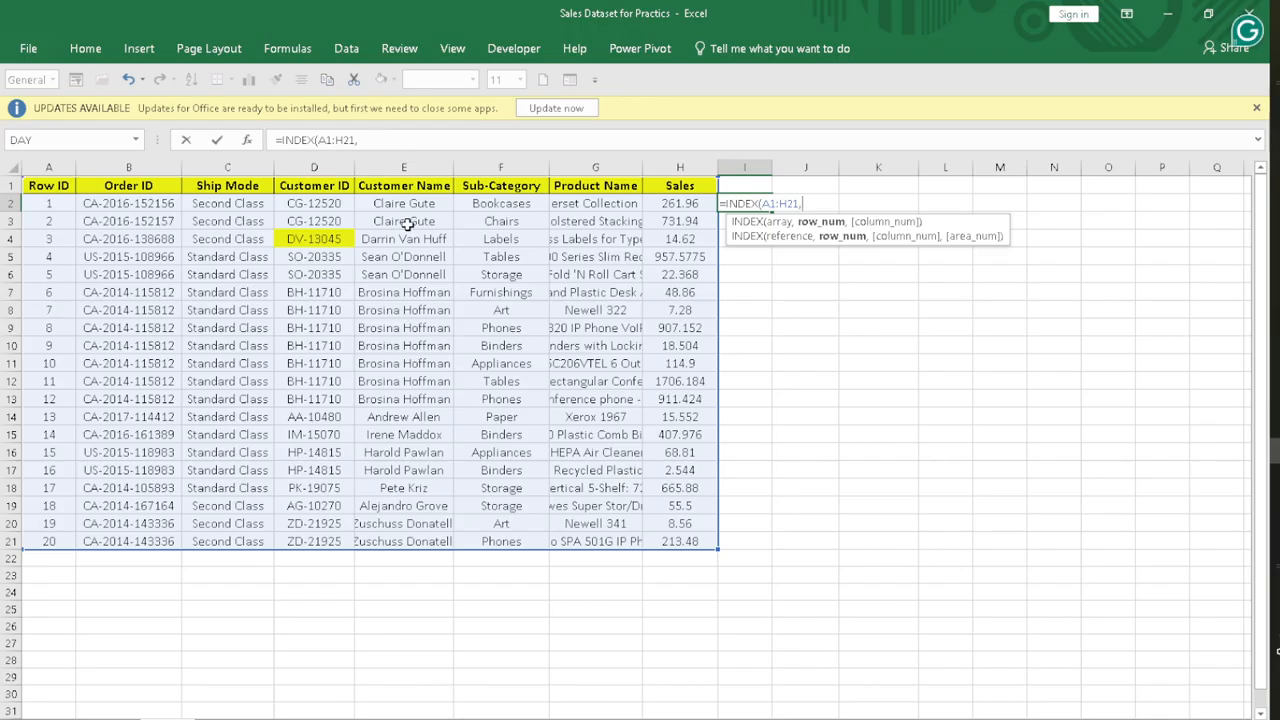
pyautogui.write('6 )')
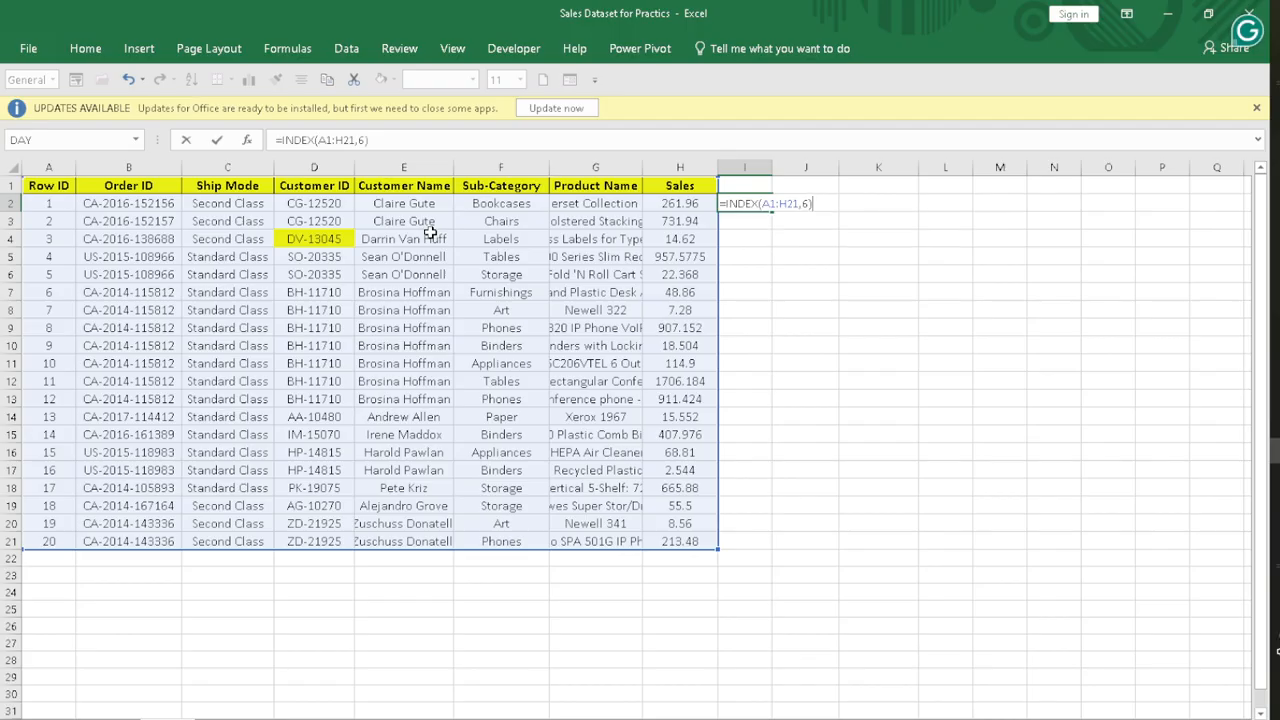
pyautogui.press('Return')
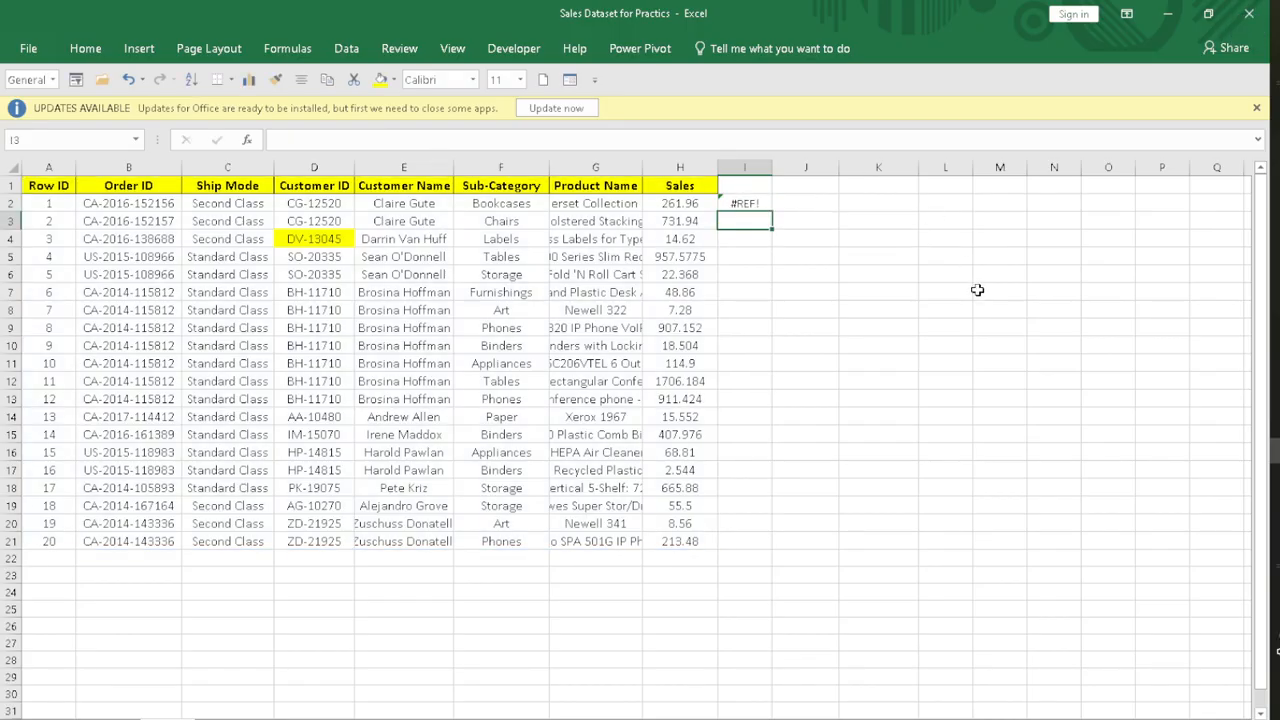
# Step: Review the INDEX formula in cell I2 and delete it from the sheet
pyautogui.click(742, 201)
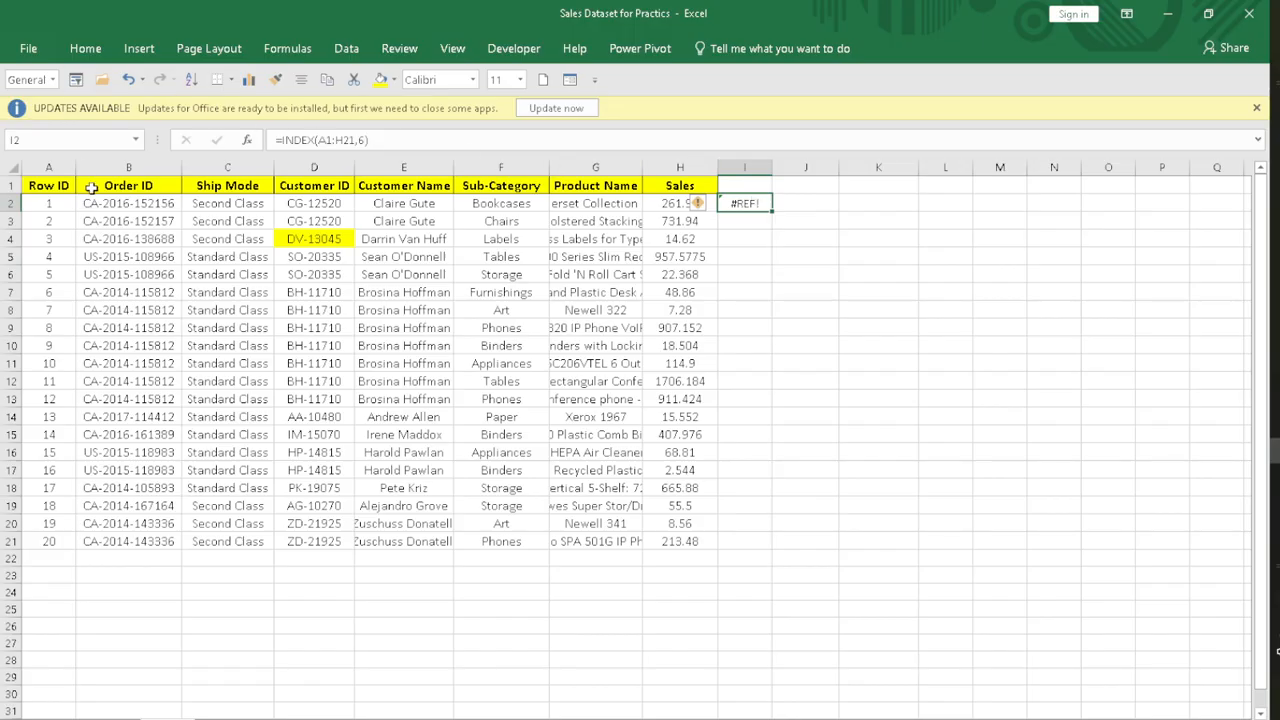
pyautogui.click(911, 458)
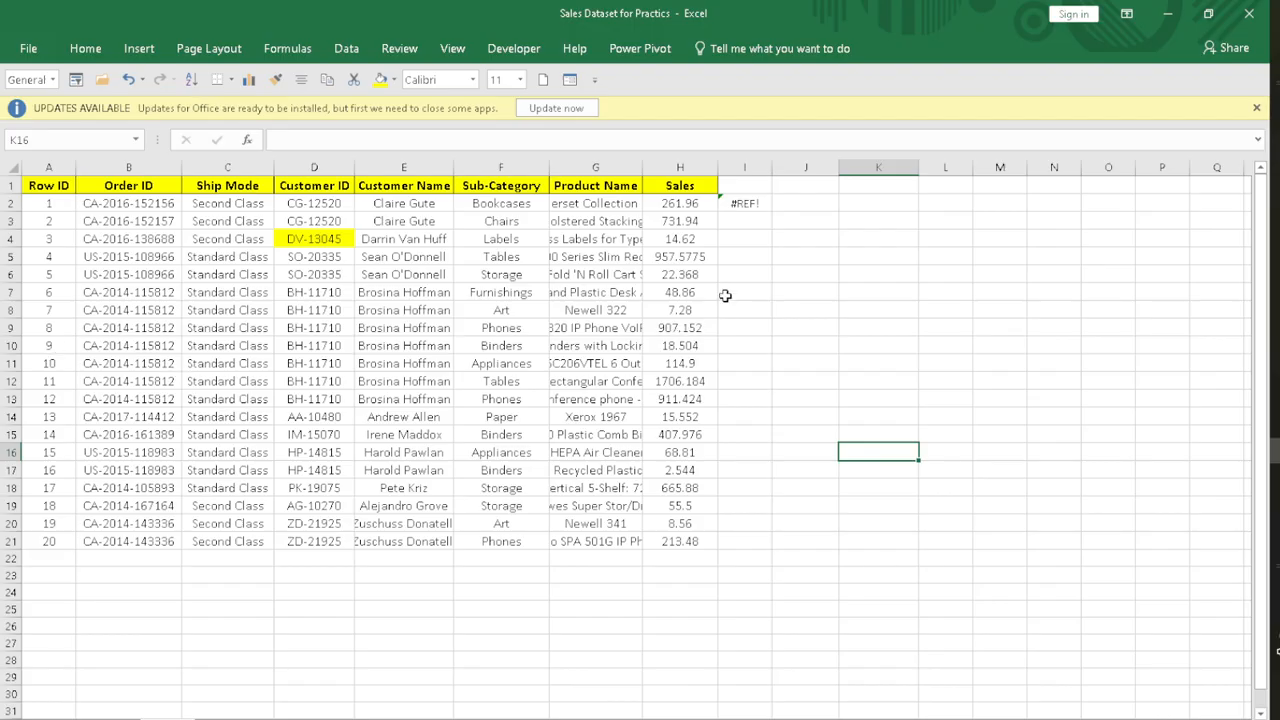
pyautogui.click(779, 238)
pyautogui.click(737, 204)
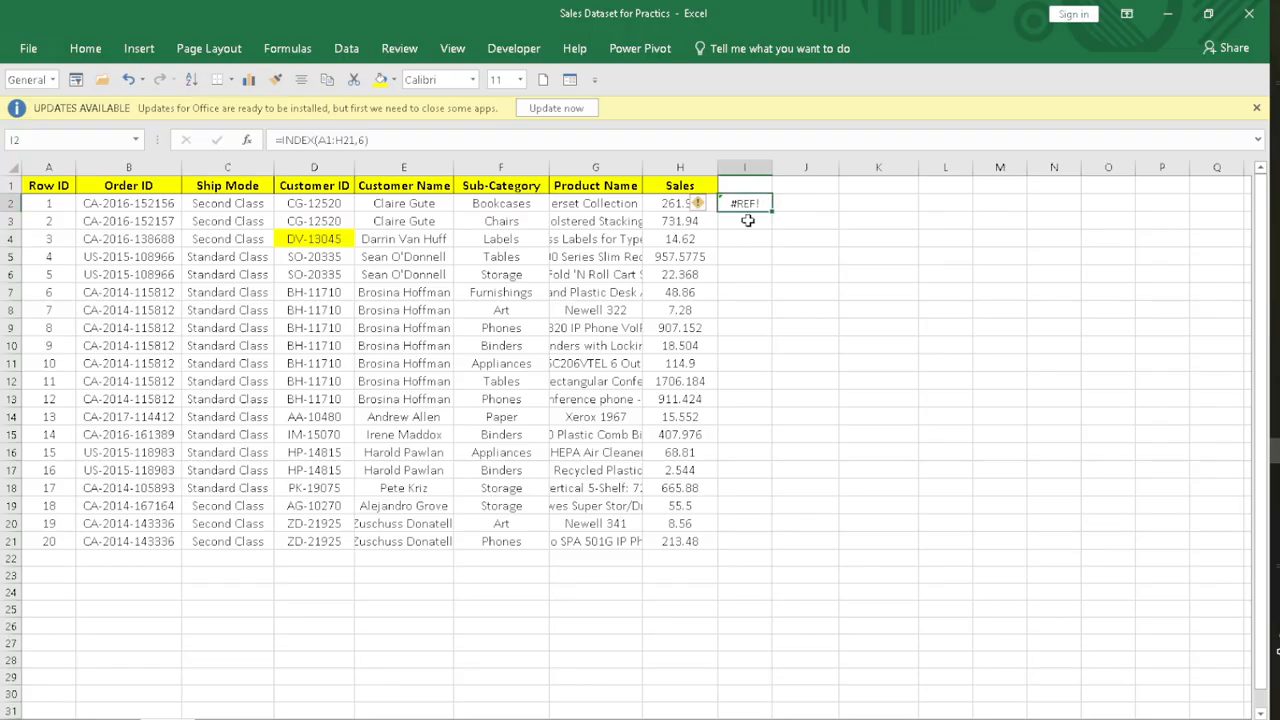
pyautogui.press('Delete')
pyautogui.click(858, 363)
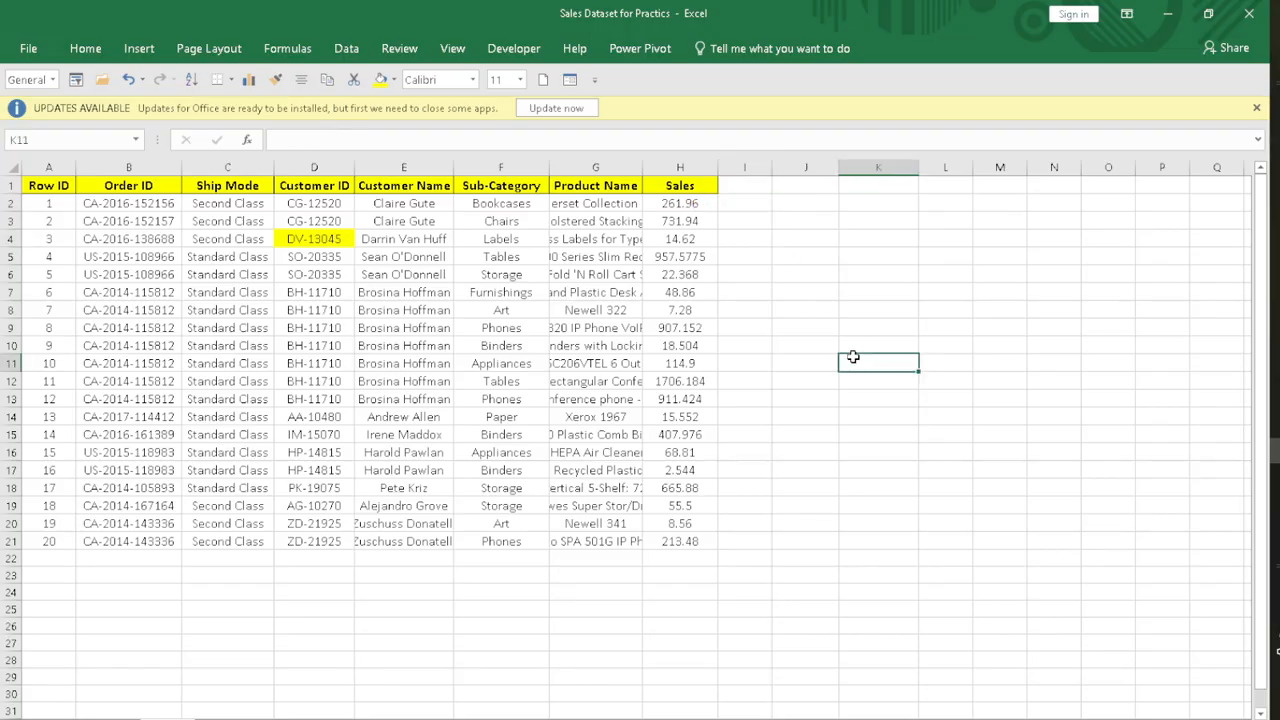
pyautogui.moveTo(25, 185); pyautogui.dragTo(412, 477)
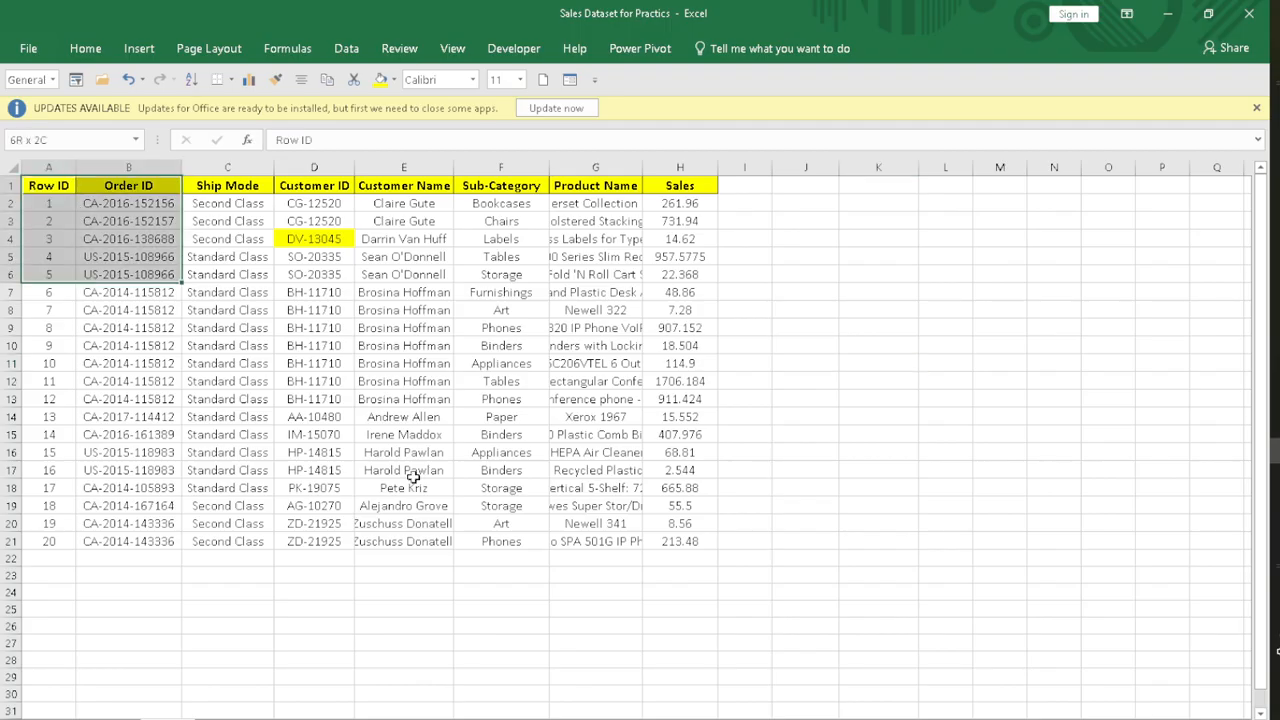
pyautogui.moveTo(668, 571); pyautogui.dragTo(743, 554)
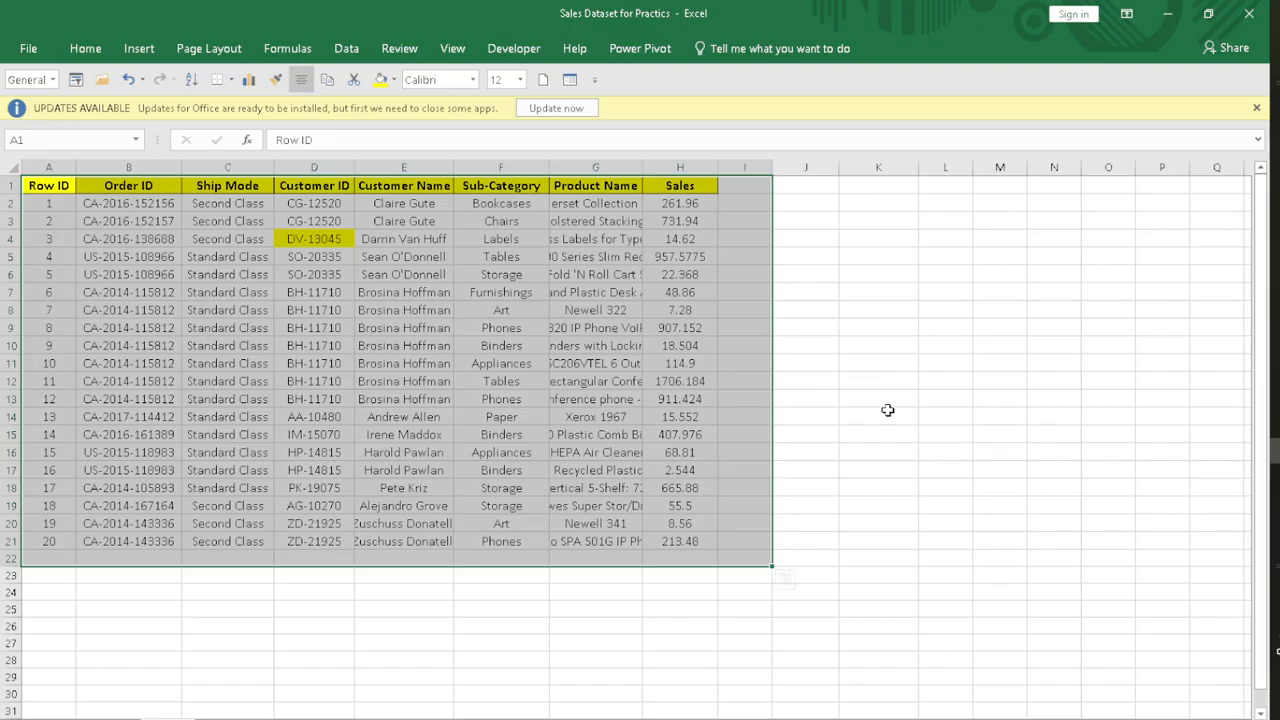
pyautogui.click(895, 372)
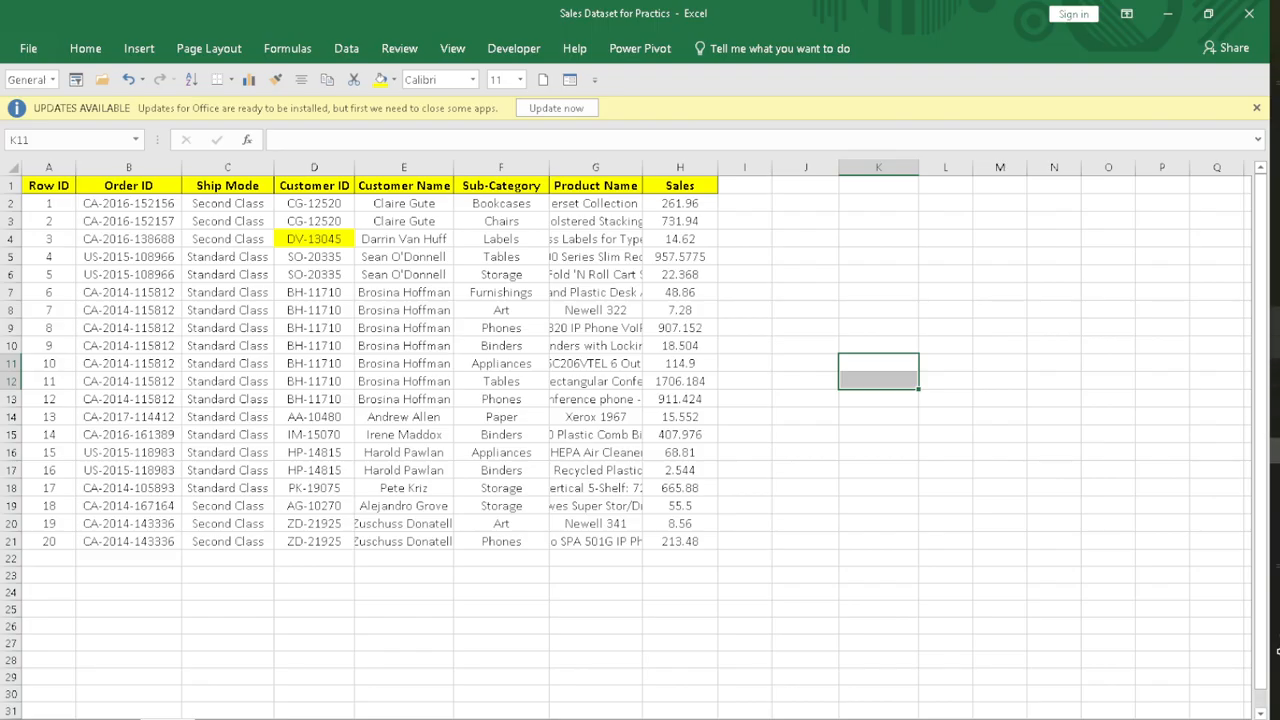
# Step: Switch to the Google Sheets copy of the sales data and clear the range I2:Q21 beside the table
pyautogui.hotkey('alt', 'Tab')
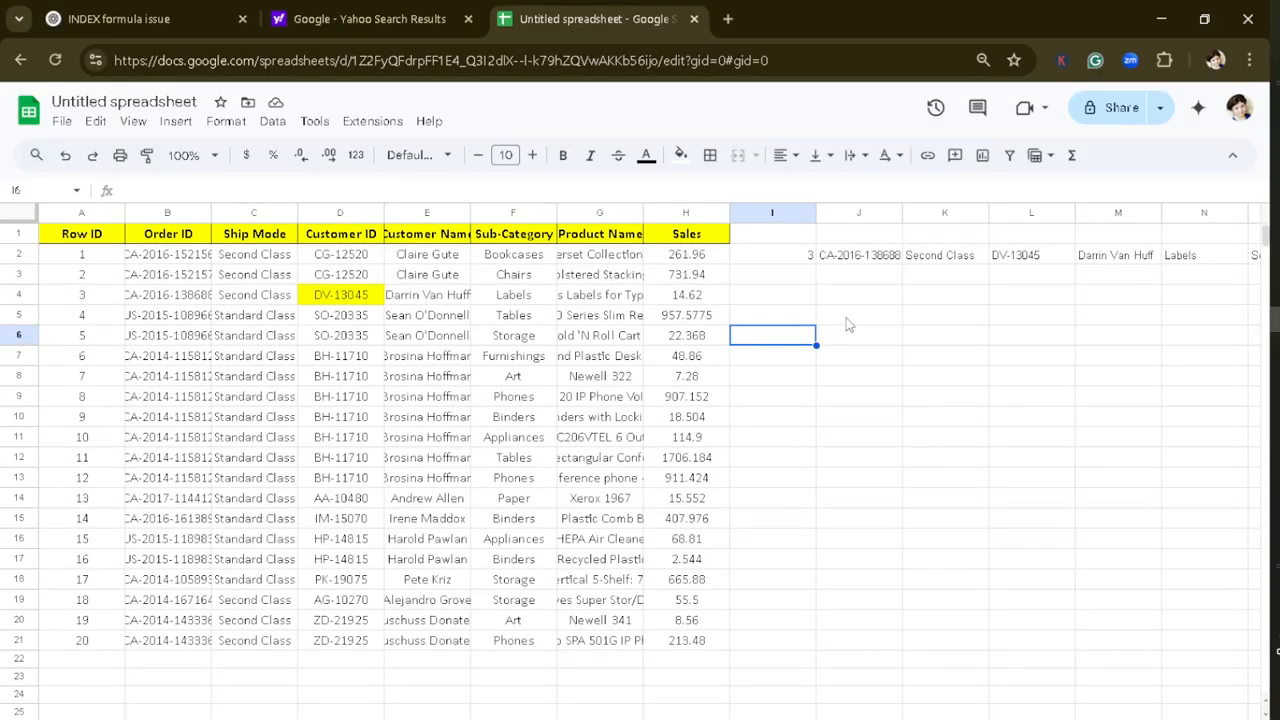
pyautogui.click(849, 318)
pyautogui.moveTo(782, 249); pyautogui.dragTo(1051, 259)
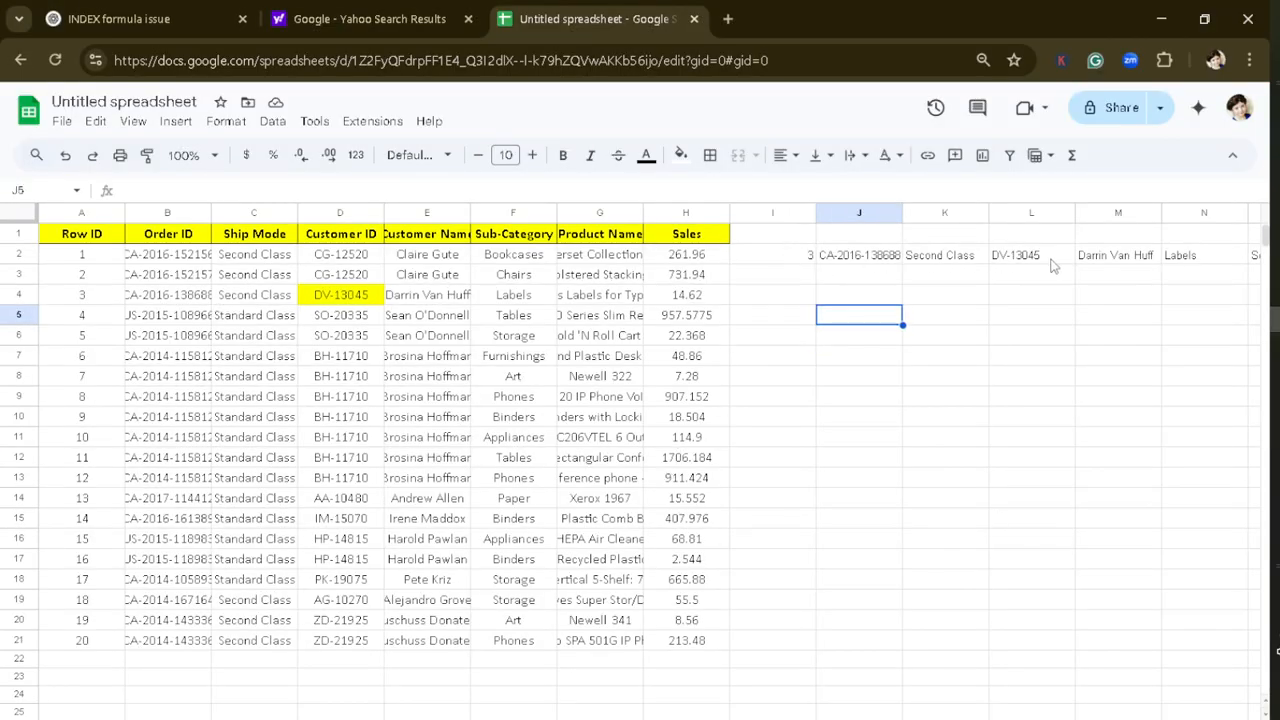
pyautogui.click(870, 369)
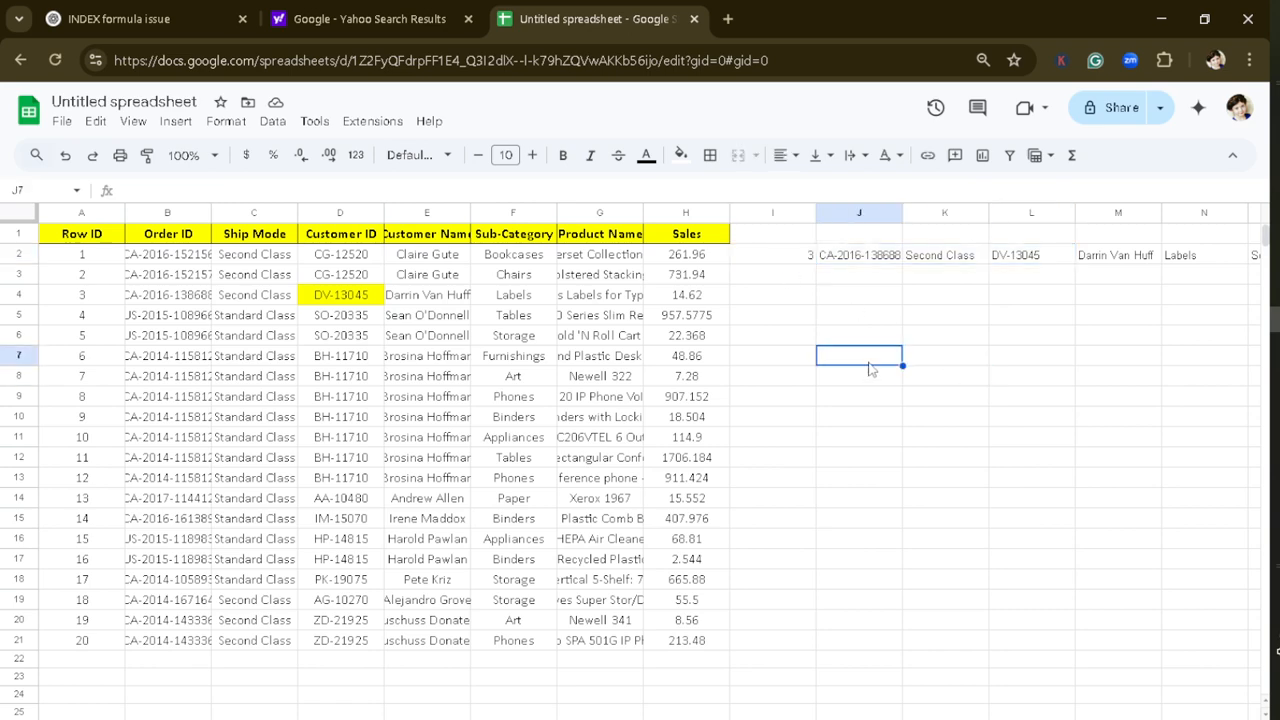
pyautogui.moveTo(800, 257); pyautogui.dragTo(1072, 645)
pyautogui.press('Delete')
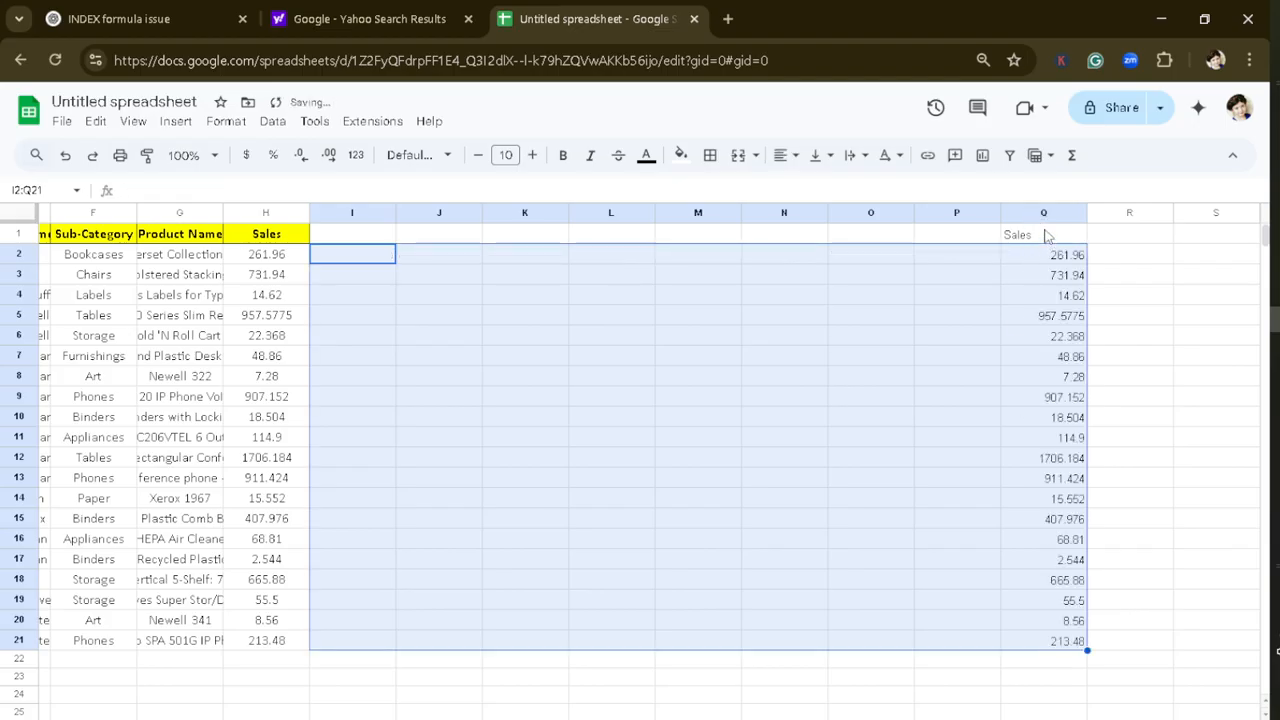
# Step: Clear the remaining INDEX formula and its Sales output from Q1:Q21
pyautogui.click(1045, 235)
pyautogui.moveTo(1043, 241); pyautogui.dragTo(1075, 645)
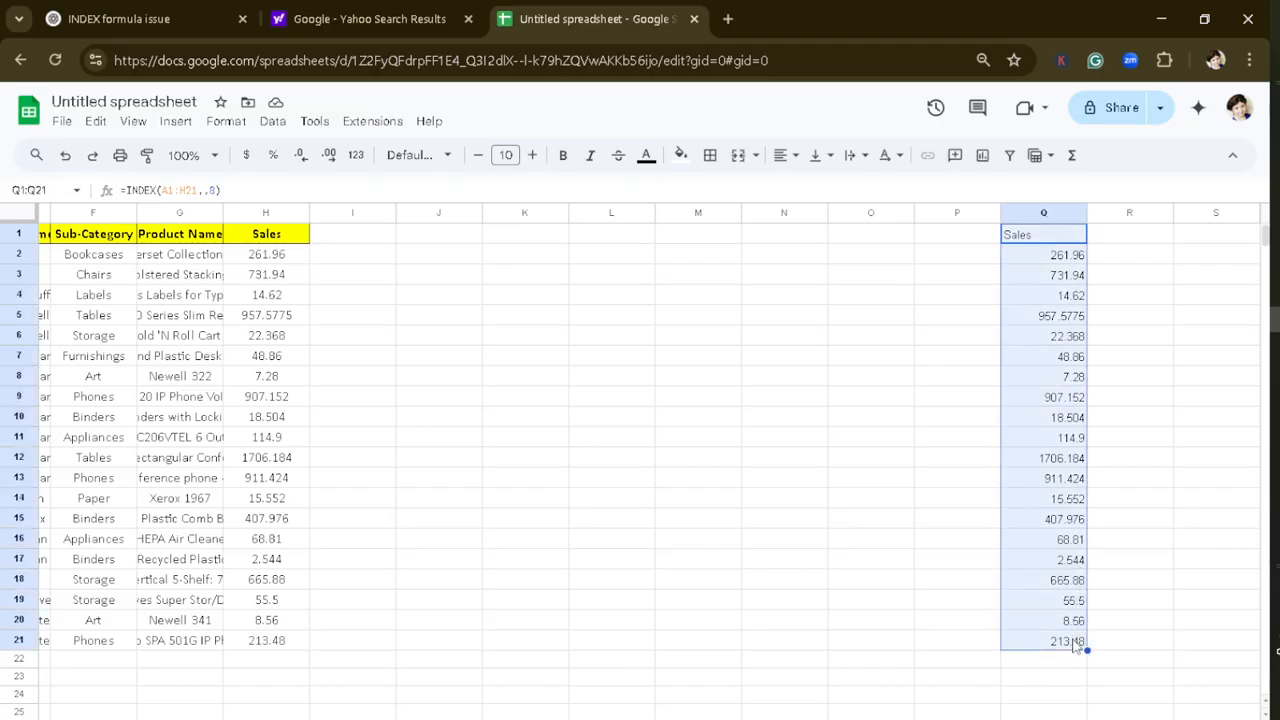
pyautogui.press('Delete')
pyautogui.click(533, 457)
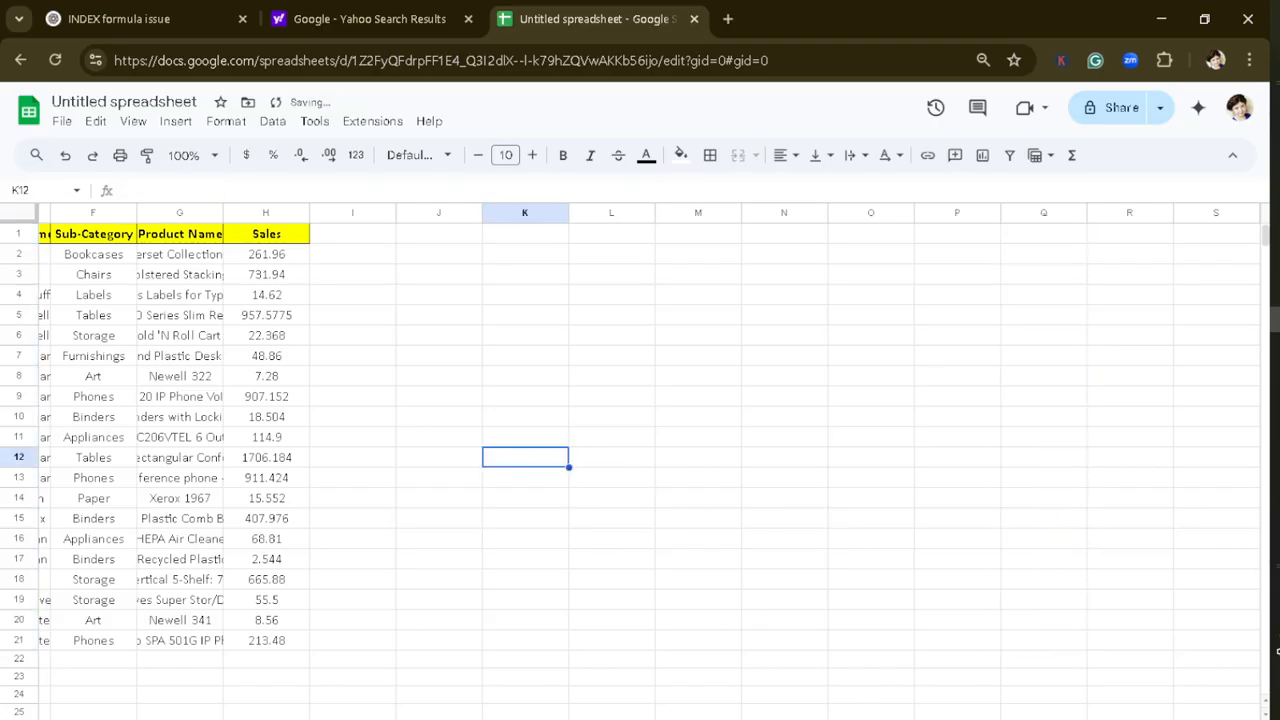
# Step: Return the fifth row of the sales table by entering =INDEX(A1:H21,5) in cell I1
pyautogui.hscroll(-4, 640, 440)
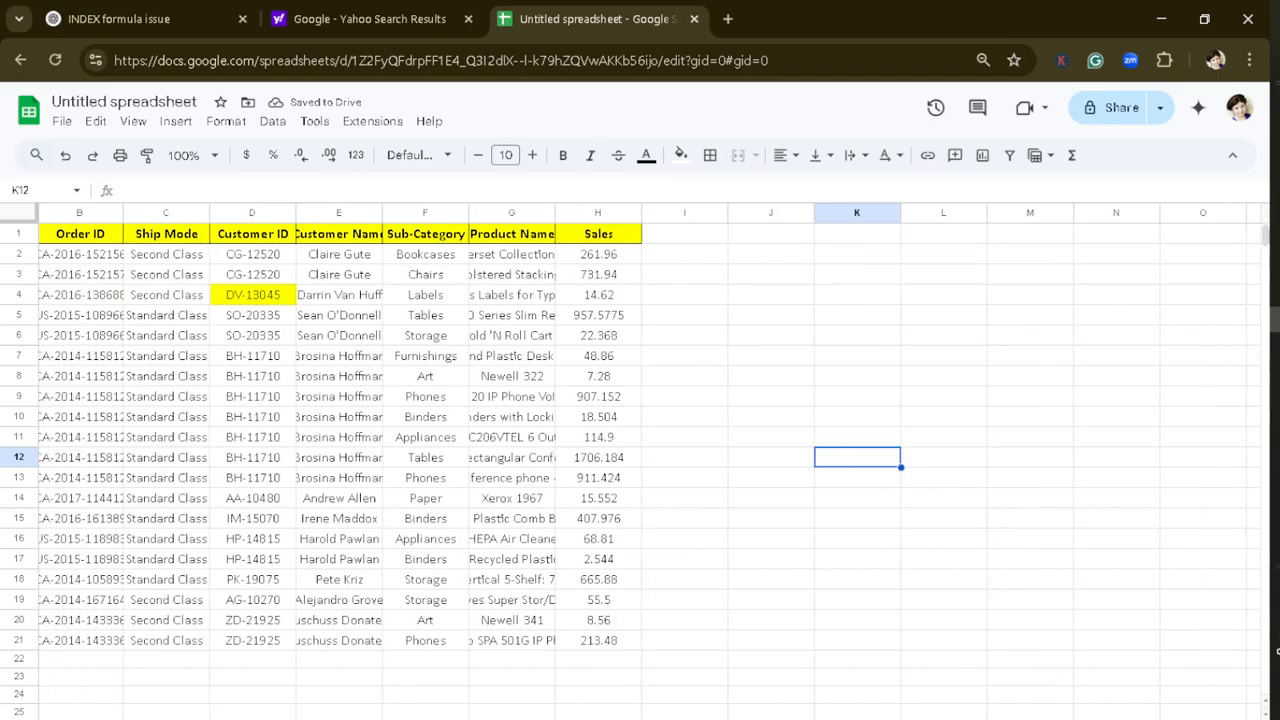
pyautogui.click(678, 240)
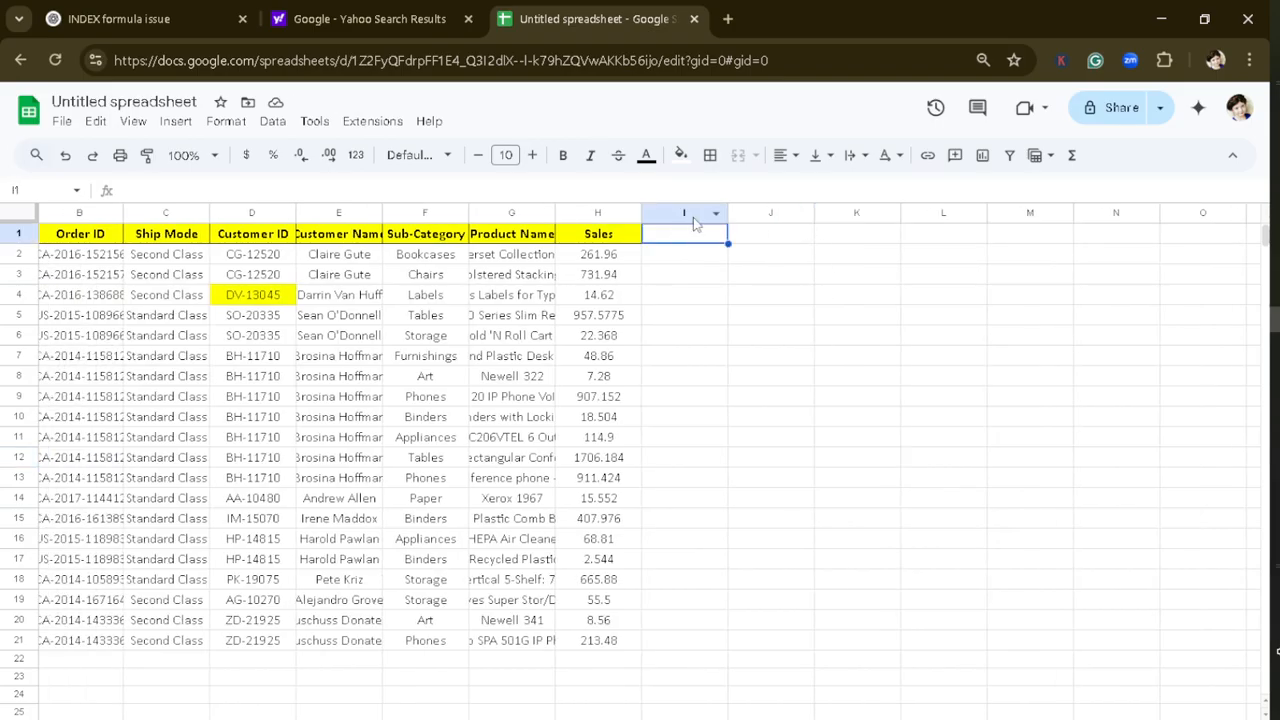
pyautogui.write('=index')
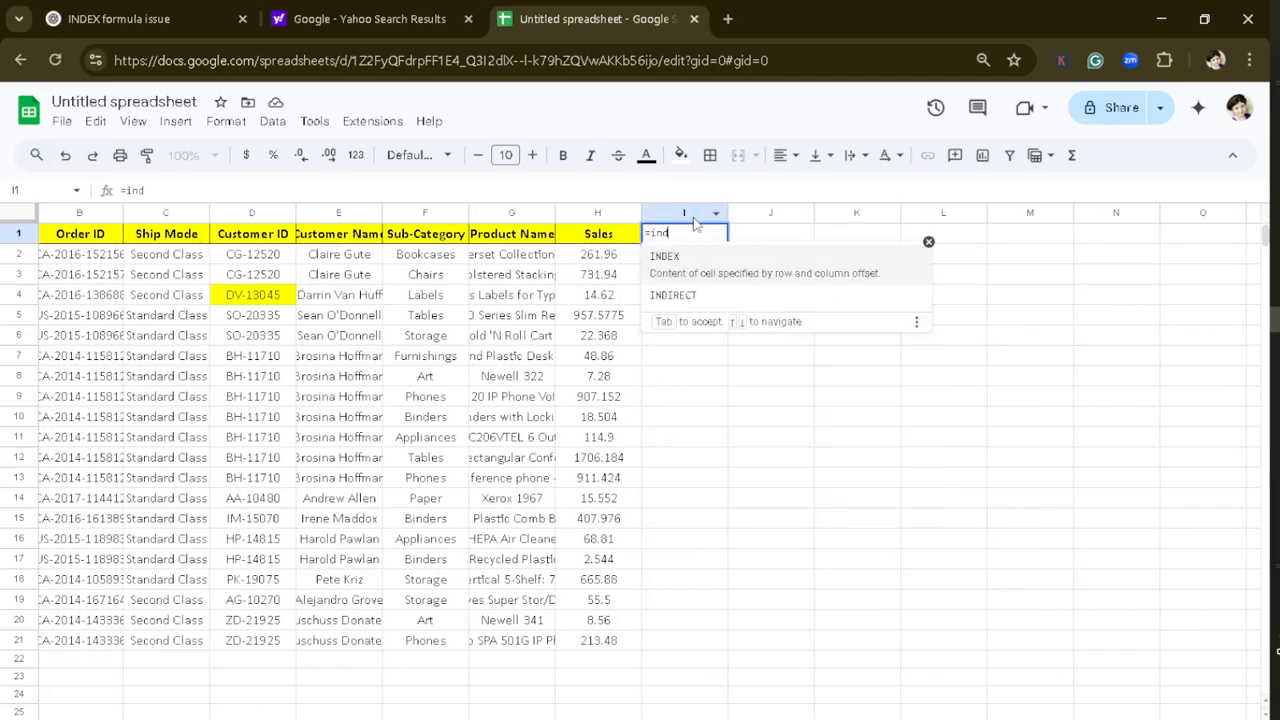
pyautogui.click(718, 262)
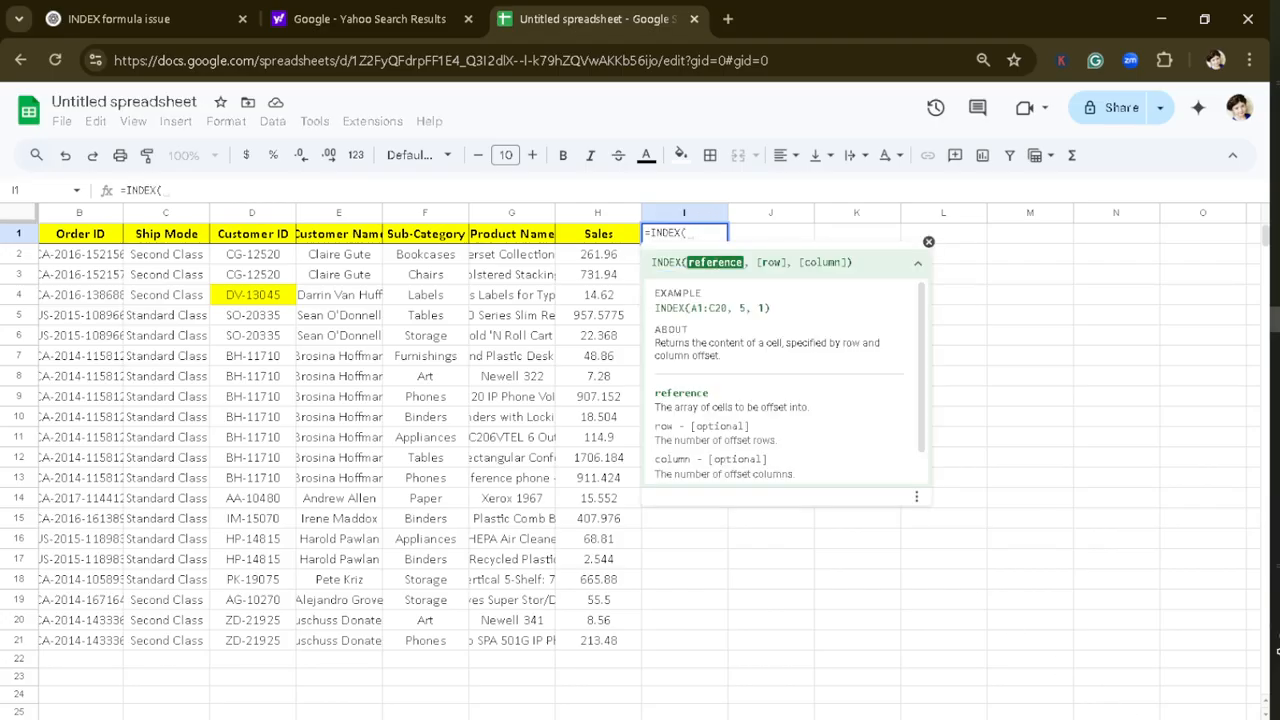
pyautogui.hscroll(-1, 640, 460)
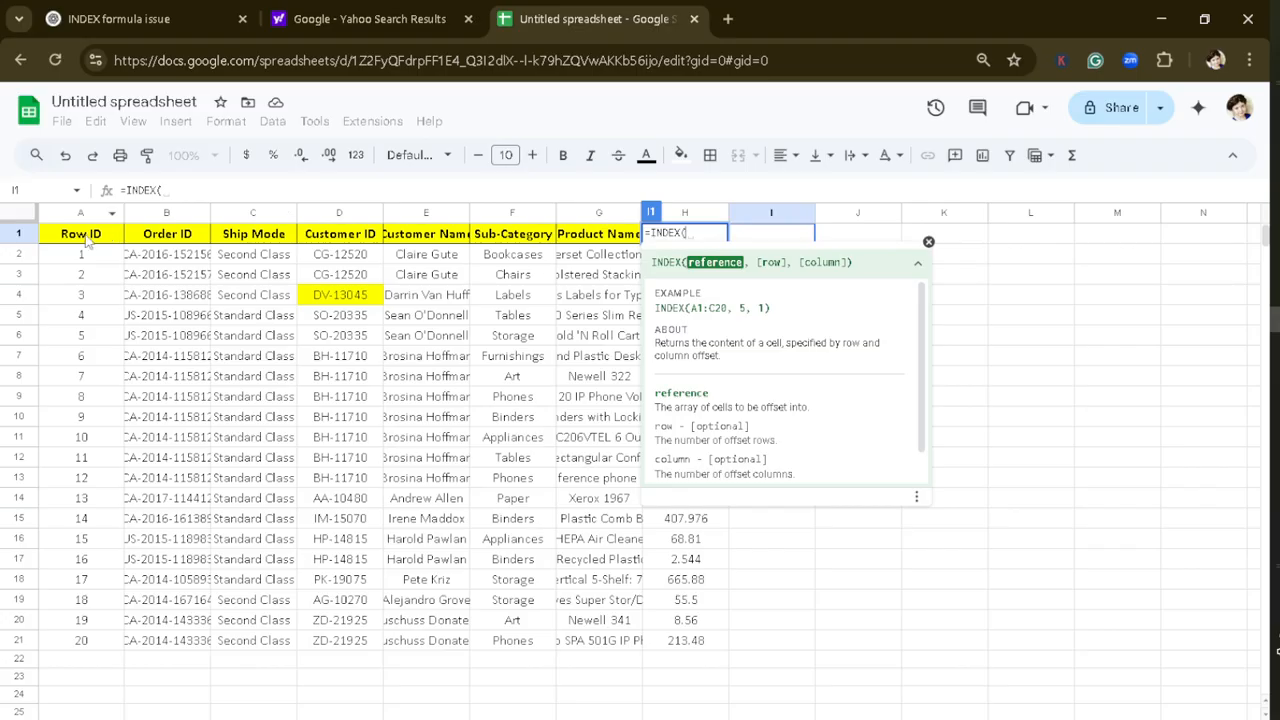
pyautogui.moveTo(88, 238); pyautogui.dragTo(697, 645)
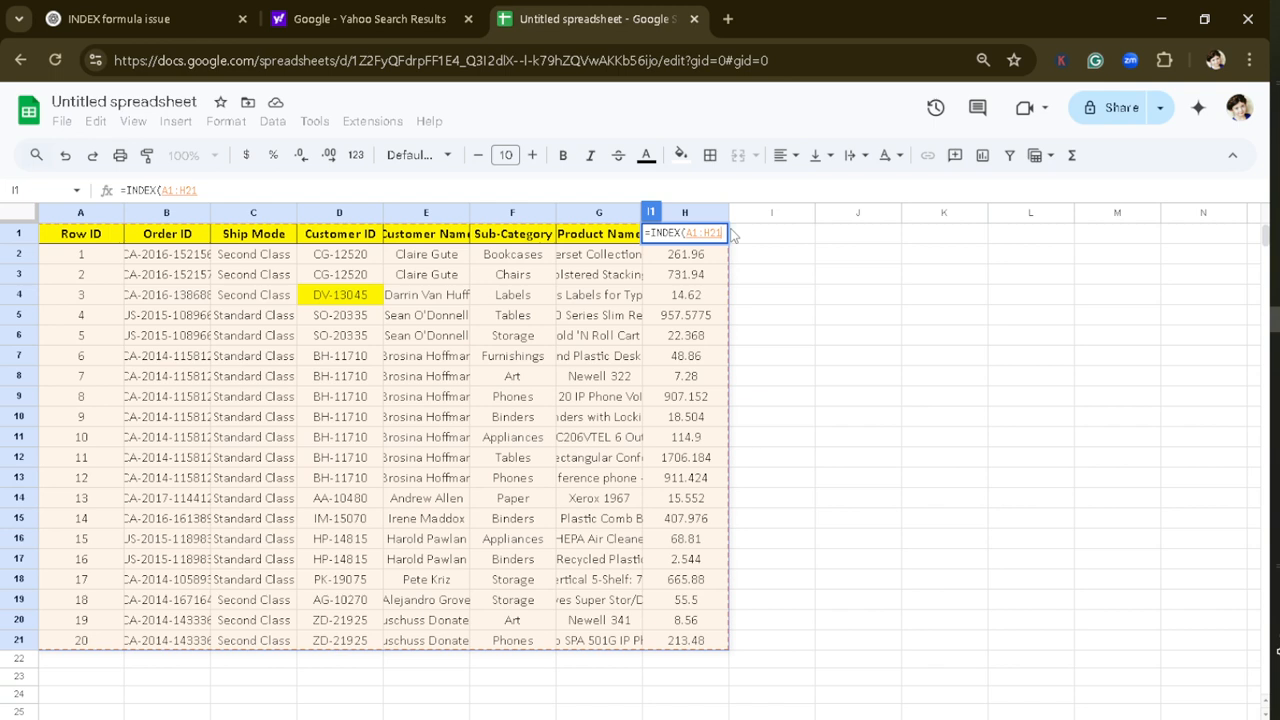
pyautogui.write('5')
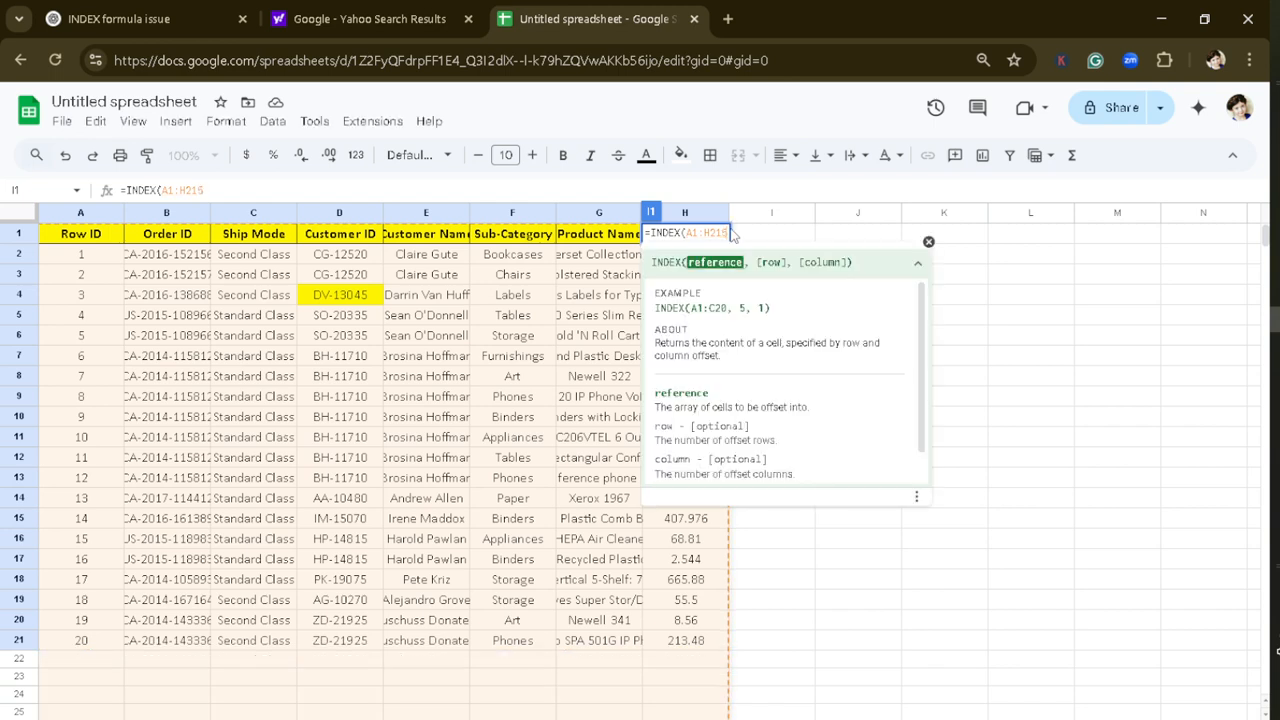
pyautogui.press('BackSpace')
pyautogui.write(',')
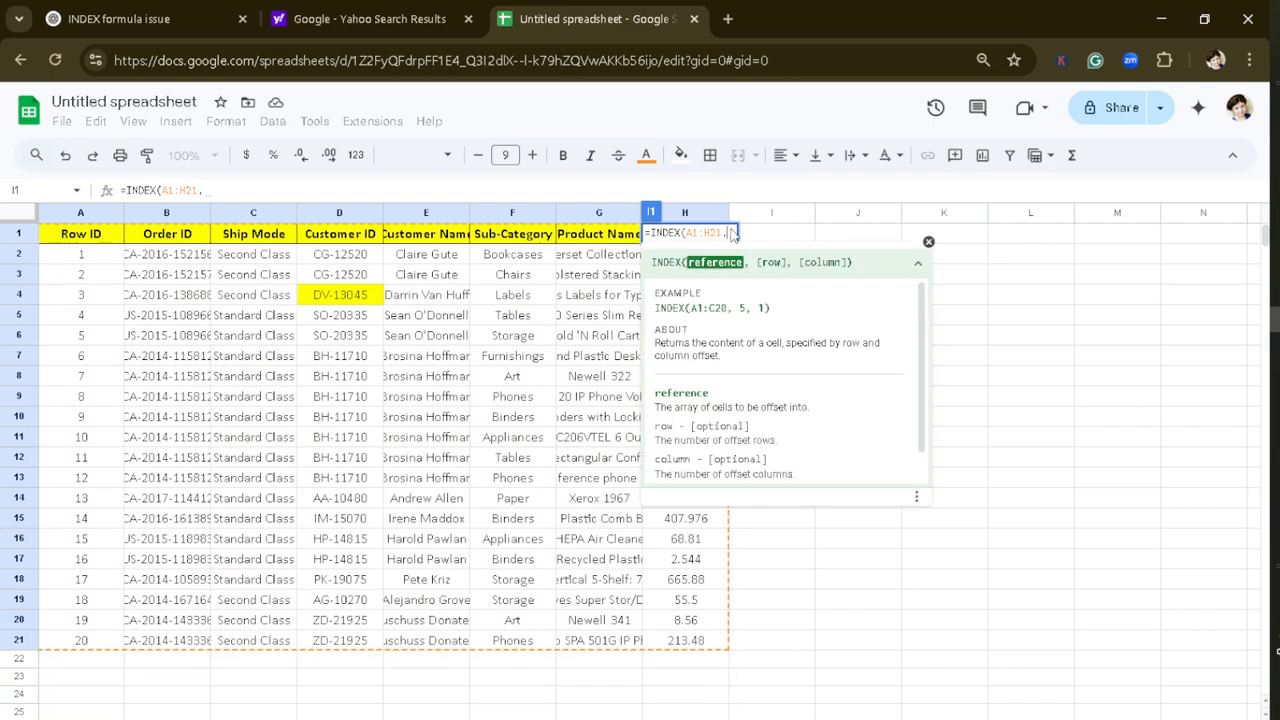
pyautogui.write('5')
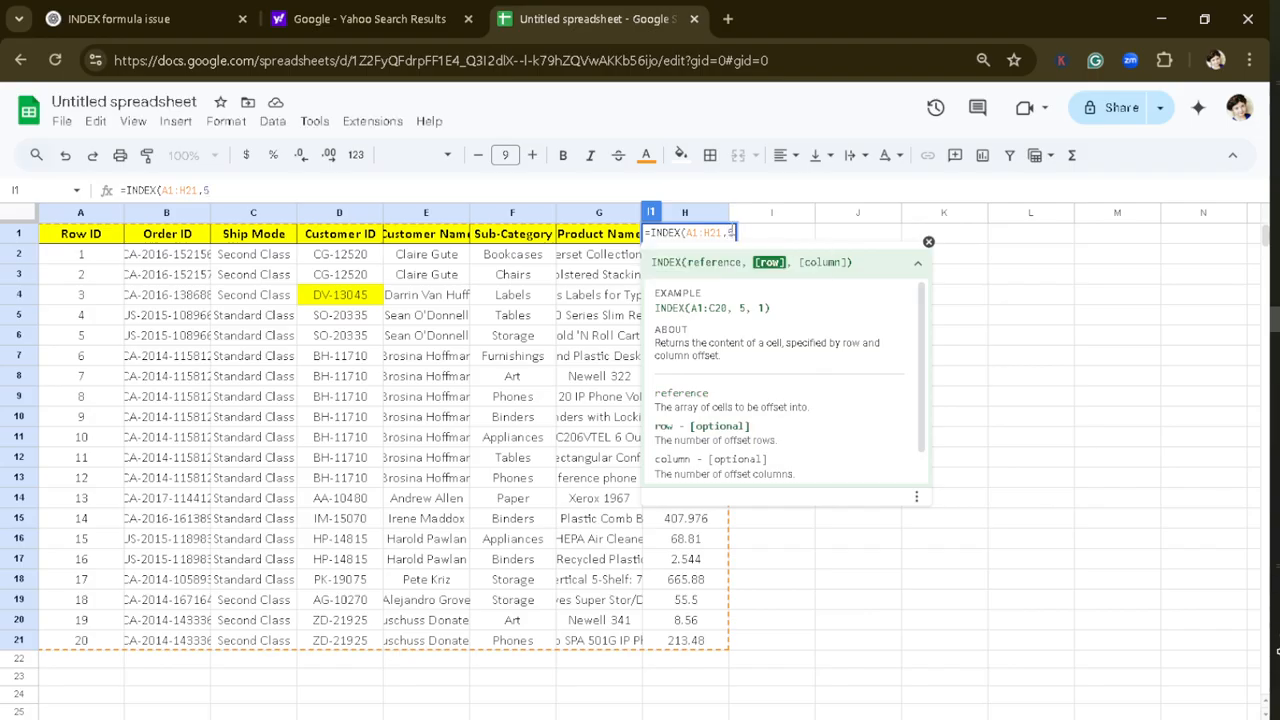
pyautogui.write(')')
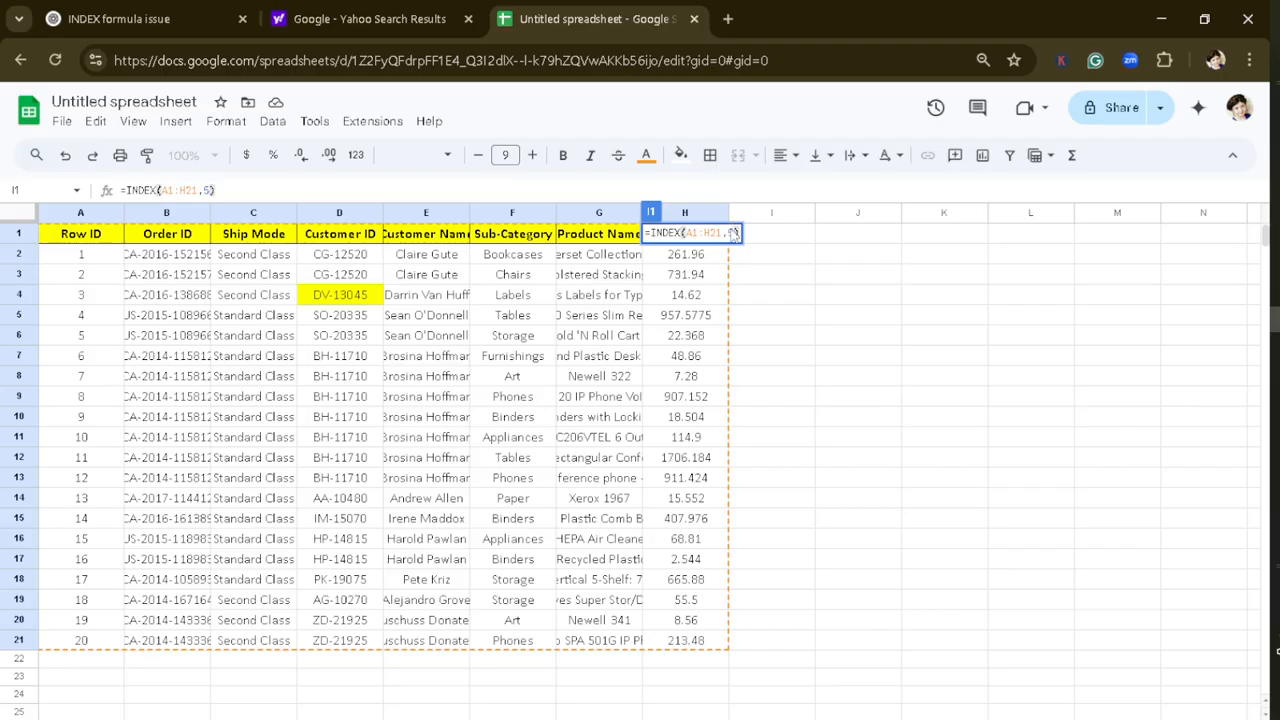
pyautogui.press('Return')
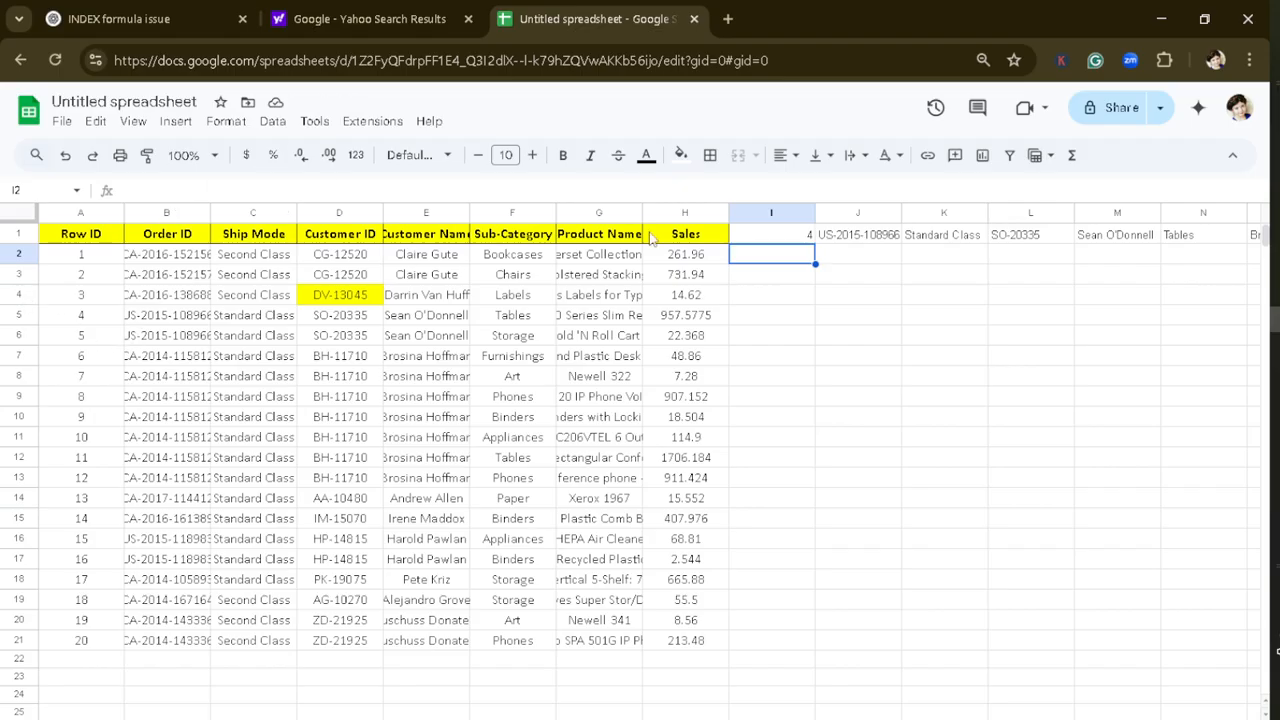
# Step: Compare the INDEX output in row 1 with sheet row 5 of the sales table
pyautogui.click(71, 317)
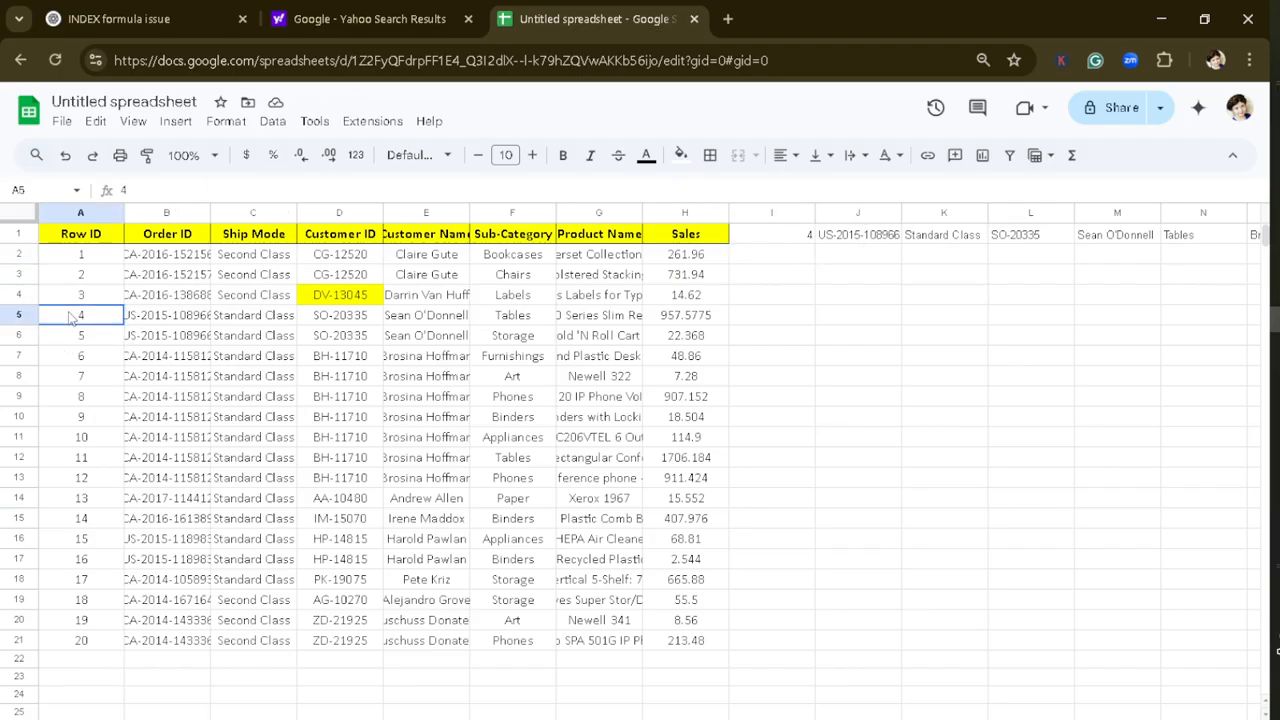
pyautogui.click(8, 315)
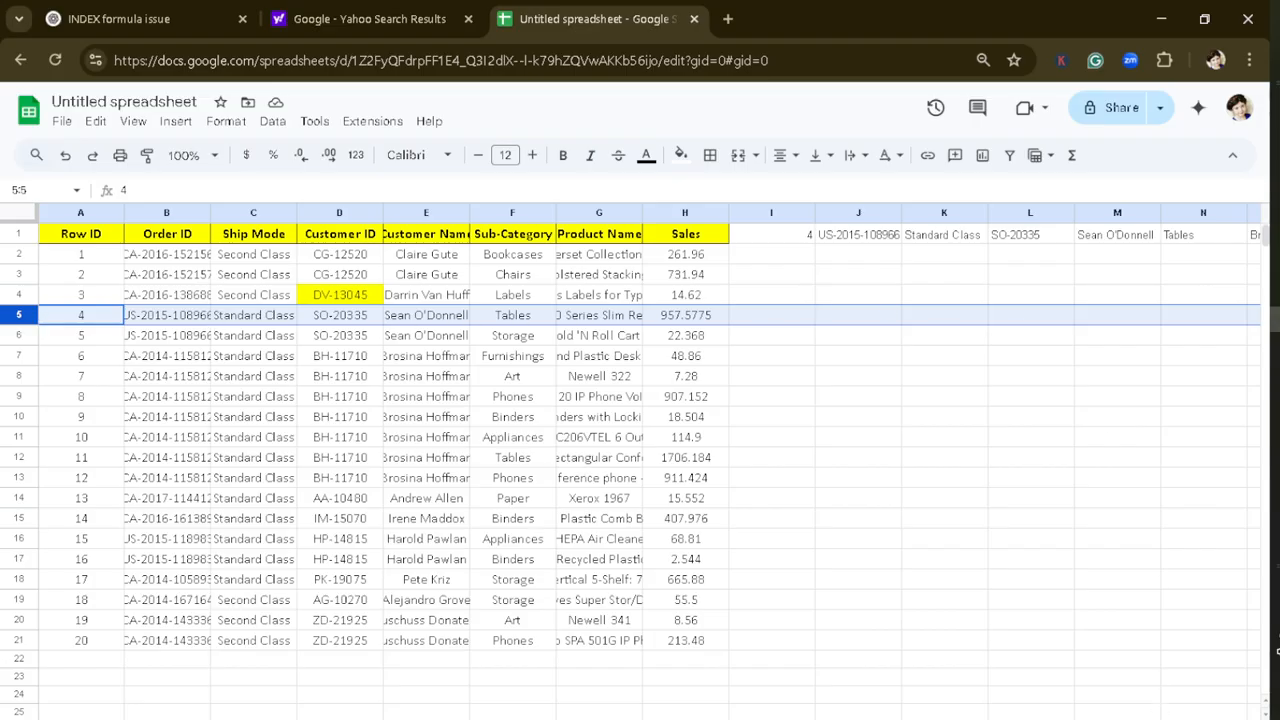
# Step: Review the whole INDEX output across I1:P1 beside the sales table and check the formula in cell I1
pyautogui.hscroll(8, 694, 716)
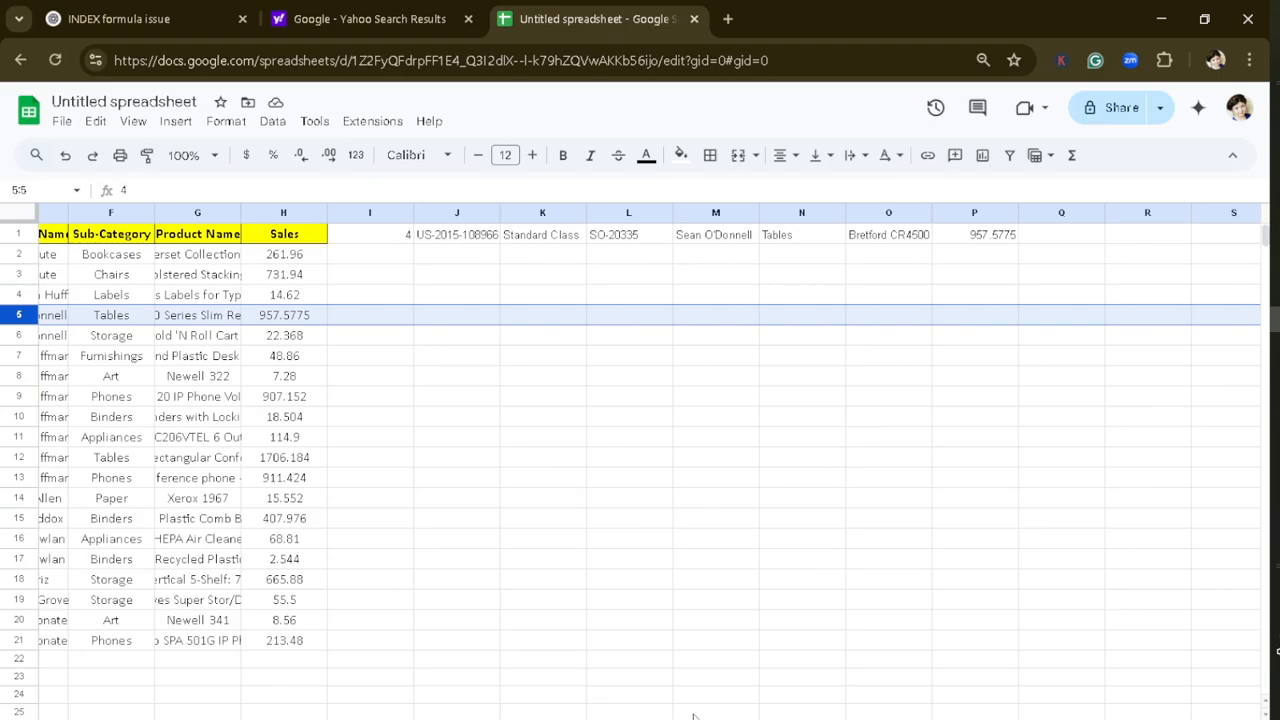
pyautogui.hscroll(-5, 679, 716)
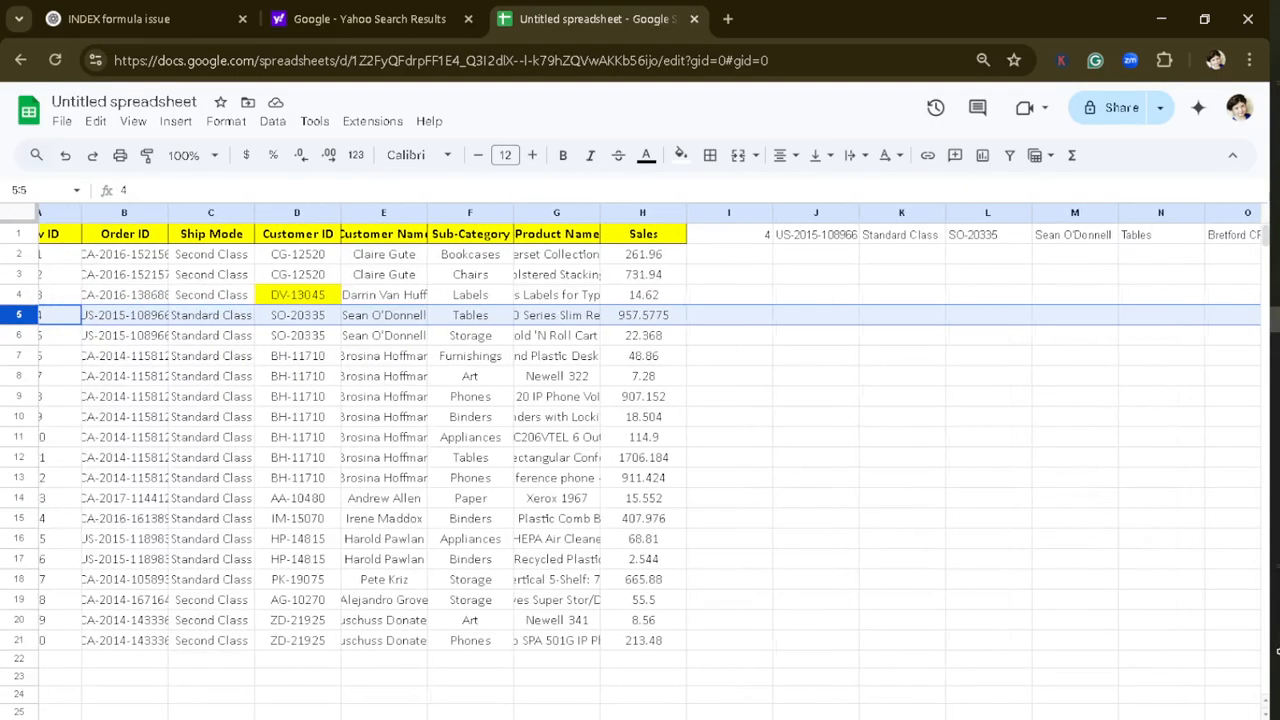
pyautogui.hscroll(3, 621, 713)
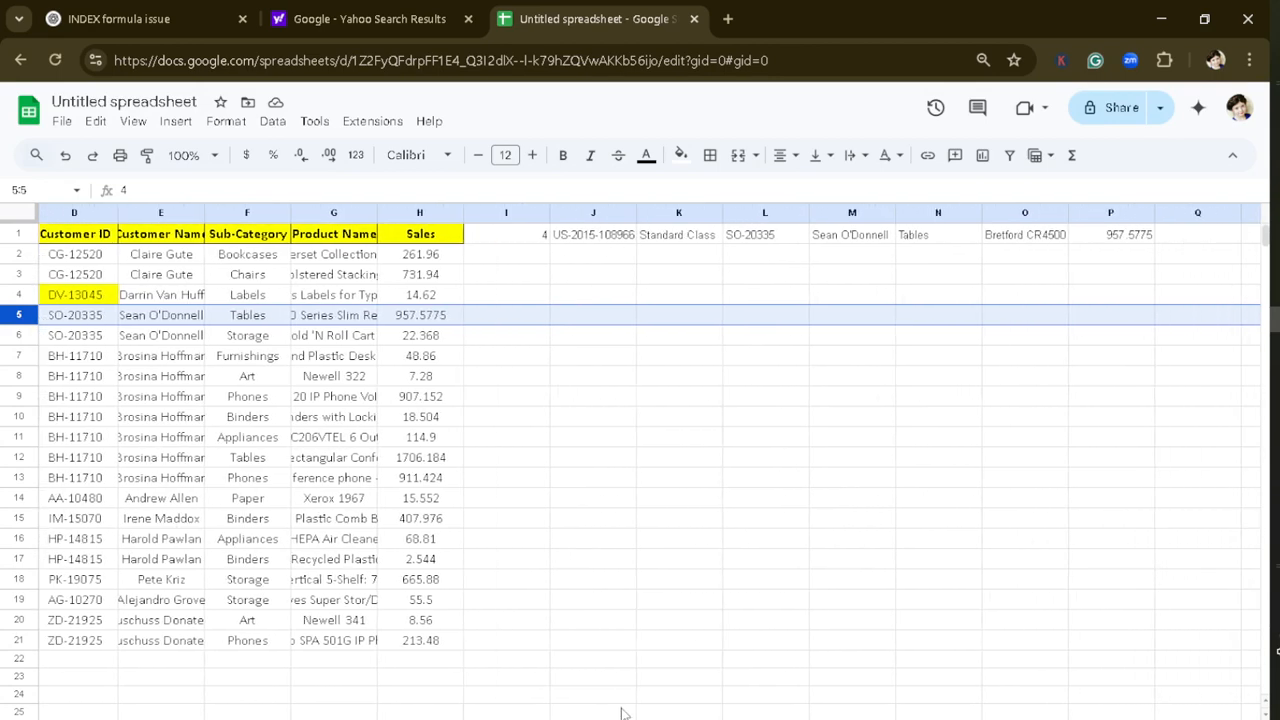
pyautogui.click(675, 493)
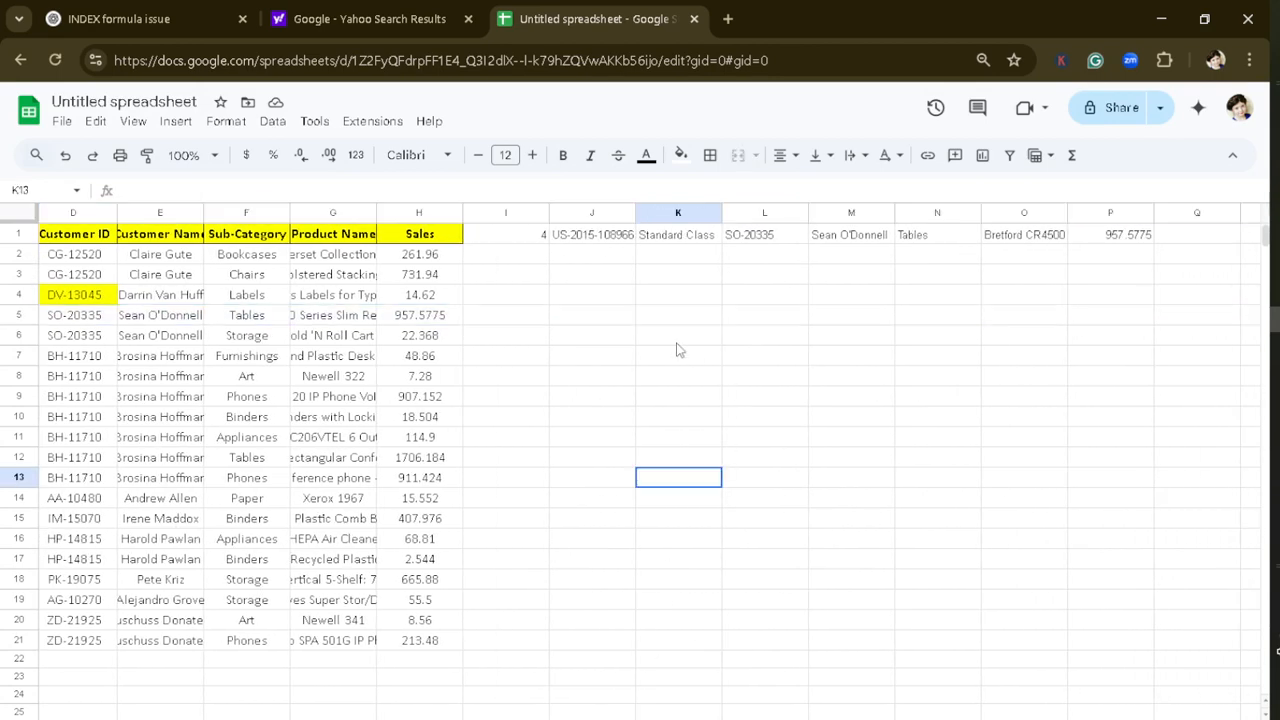
pyautogui.click(678, 338)
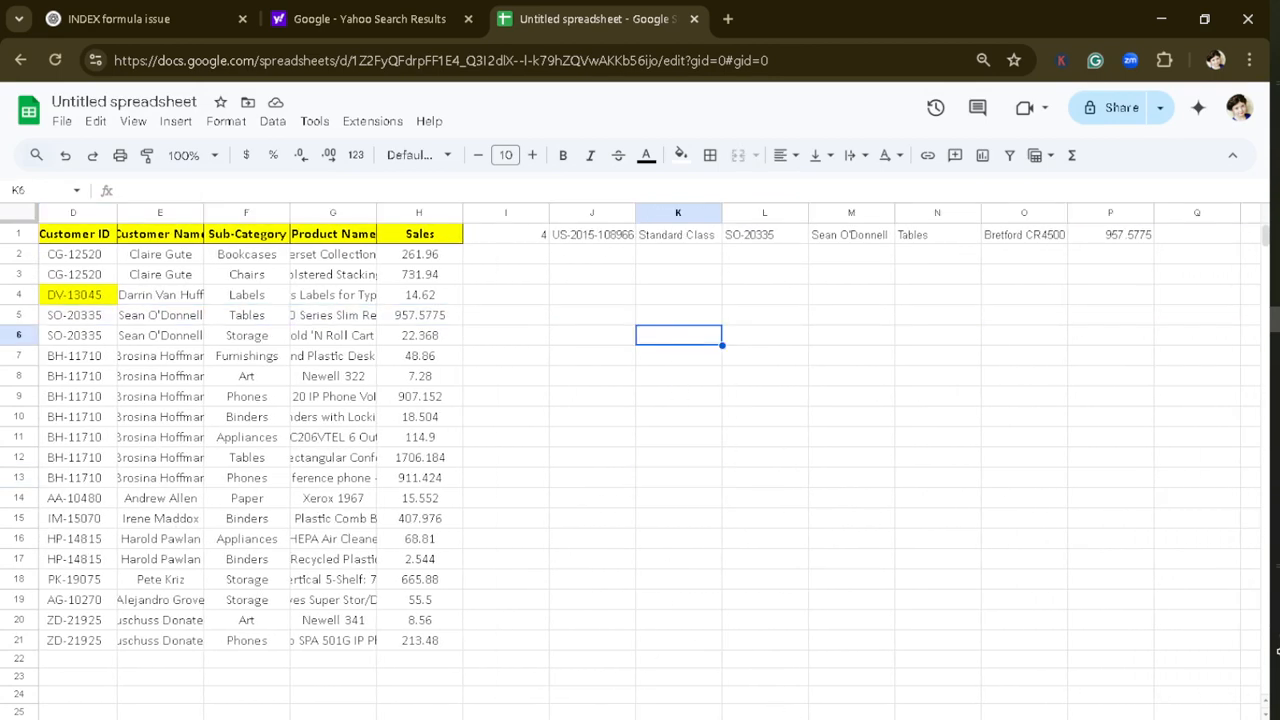
pyautogui.hscroll(-3, 650, 460)
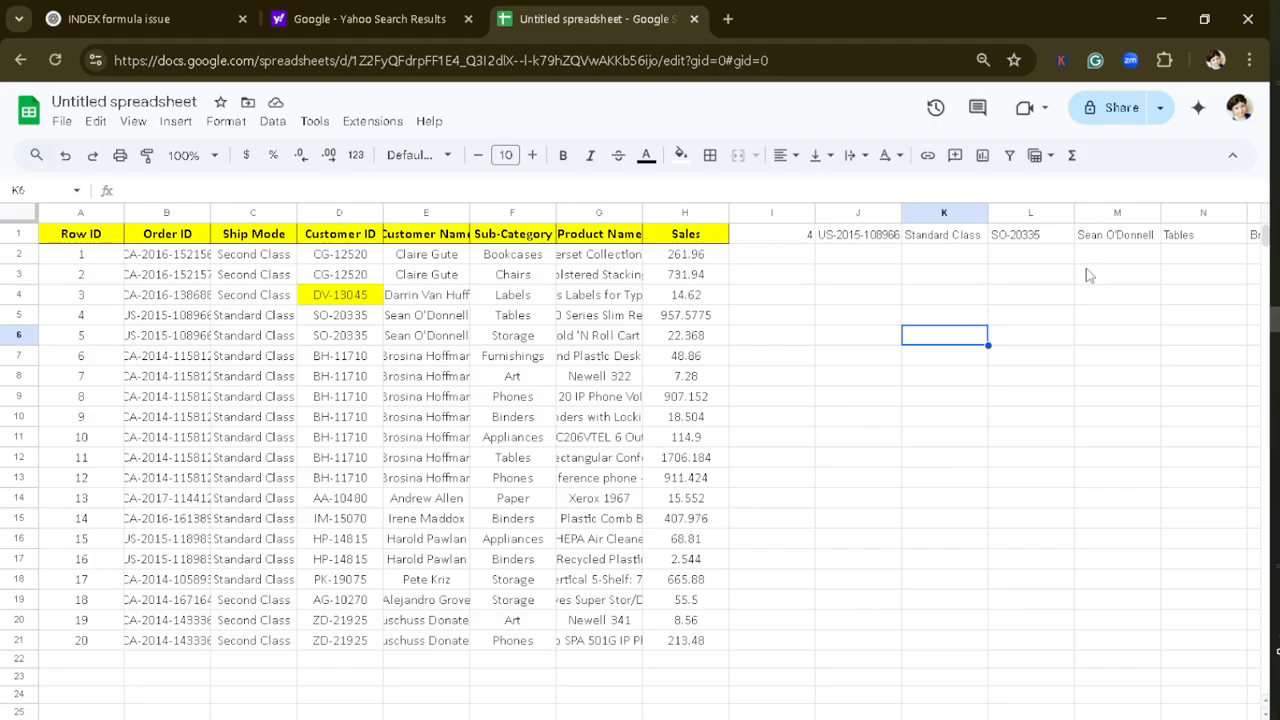
pyautogui.click(846, 340)
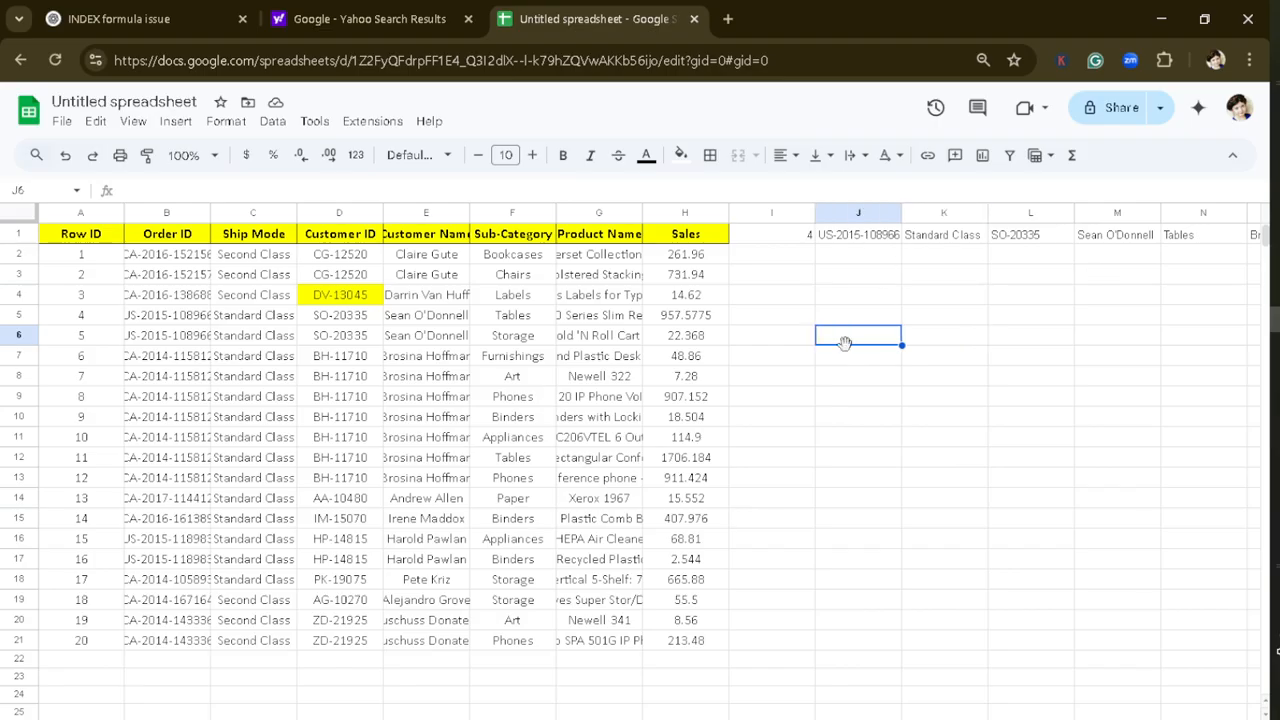
pyautogui.click(785, 230)
pyautogui.click(1096, 560)
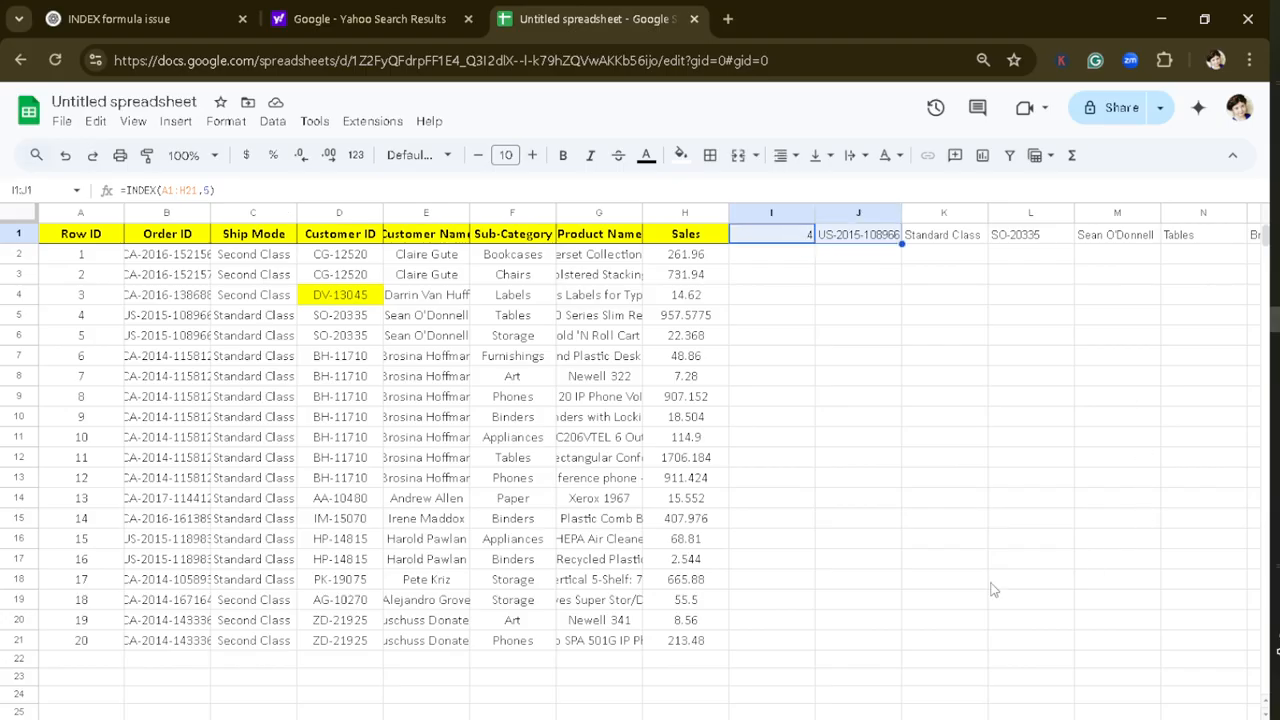
# Step: Return the entire eighth column of the sales table by entering =INDEX(A1:H21,,8) in cell R1
pyautogui.hscroll(6, 650, 450)
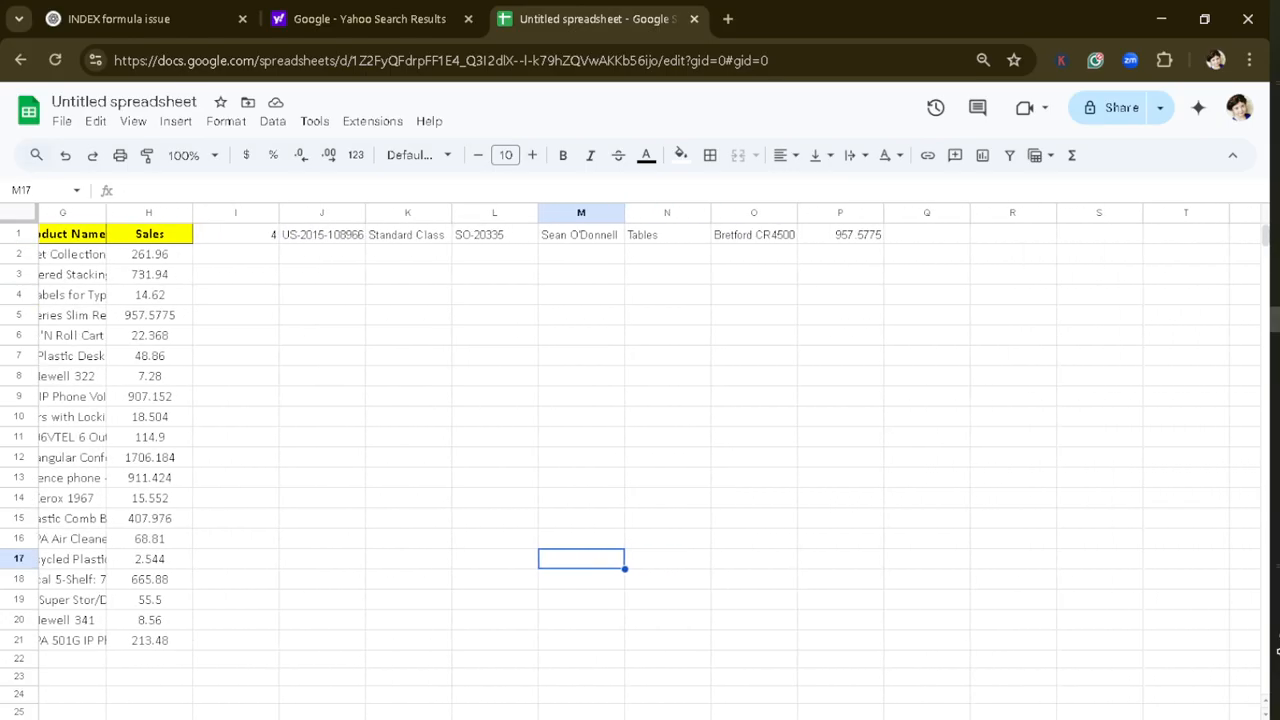
pyautogui.click(1002, 244)
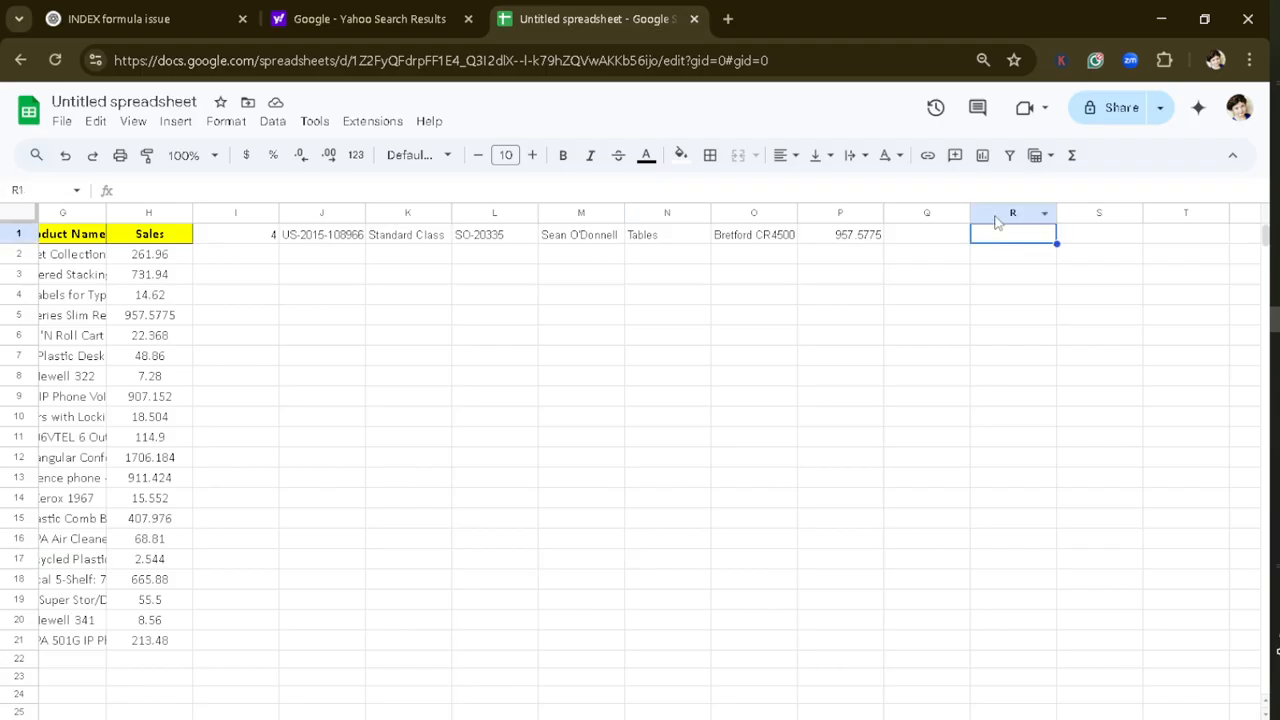
pyautogui.write('=index')
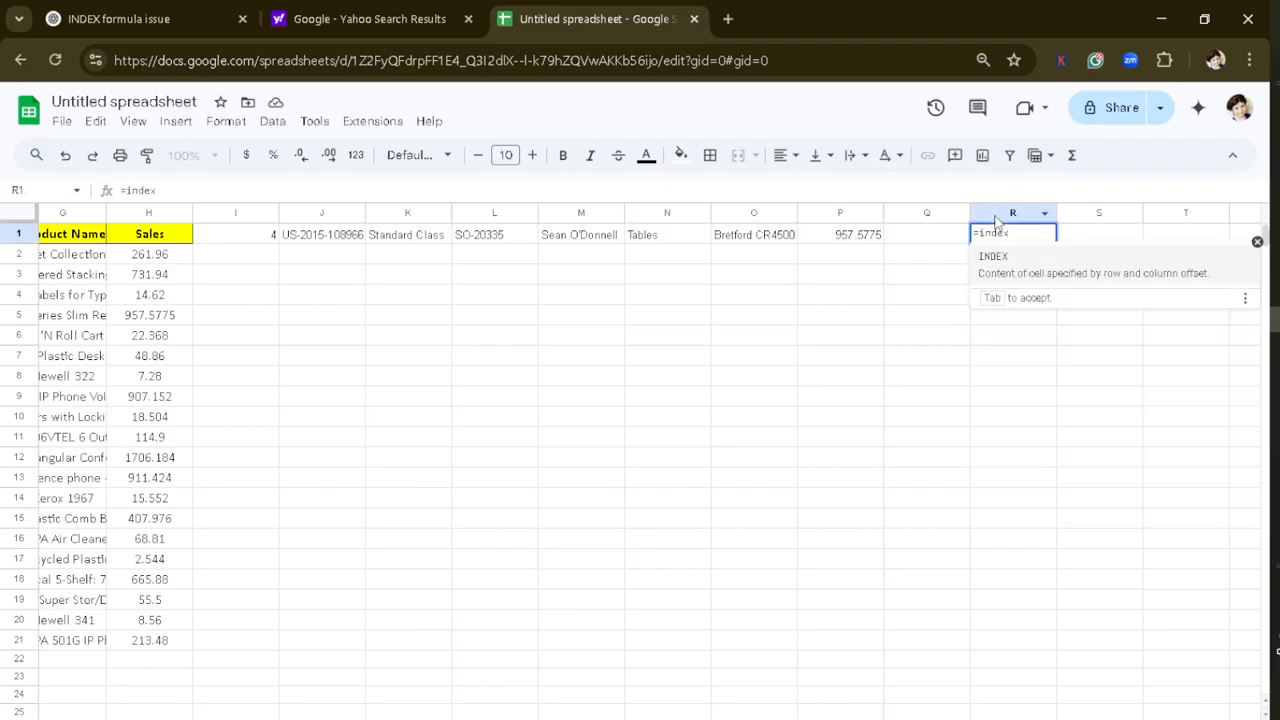
pyautogui.press('Tab')
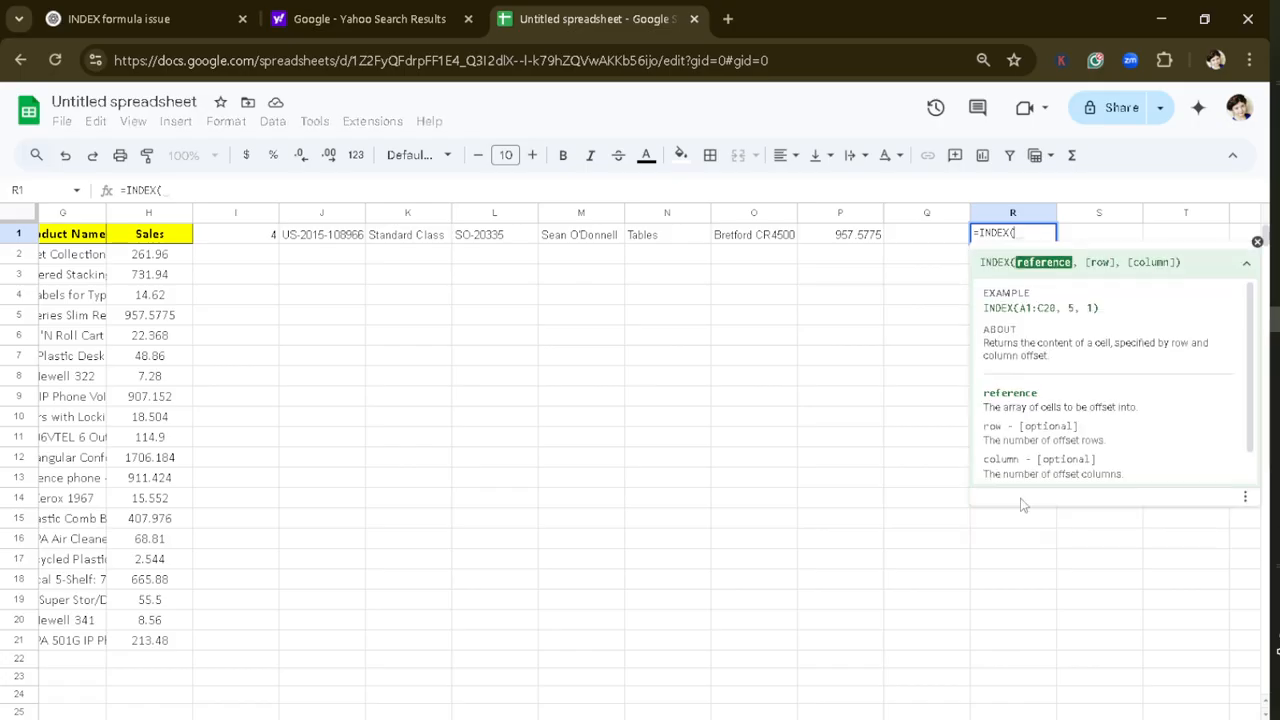
pyautogui.hscroll(-6, 376, 661)
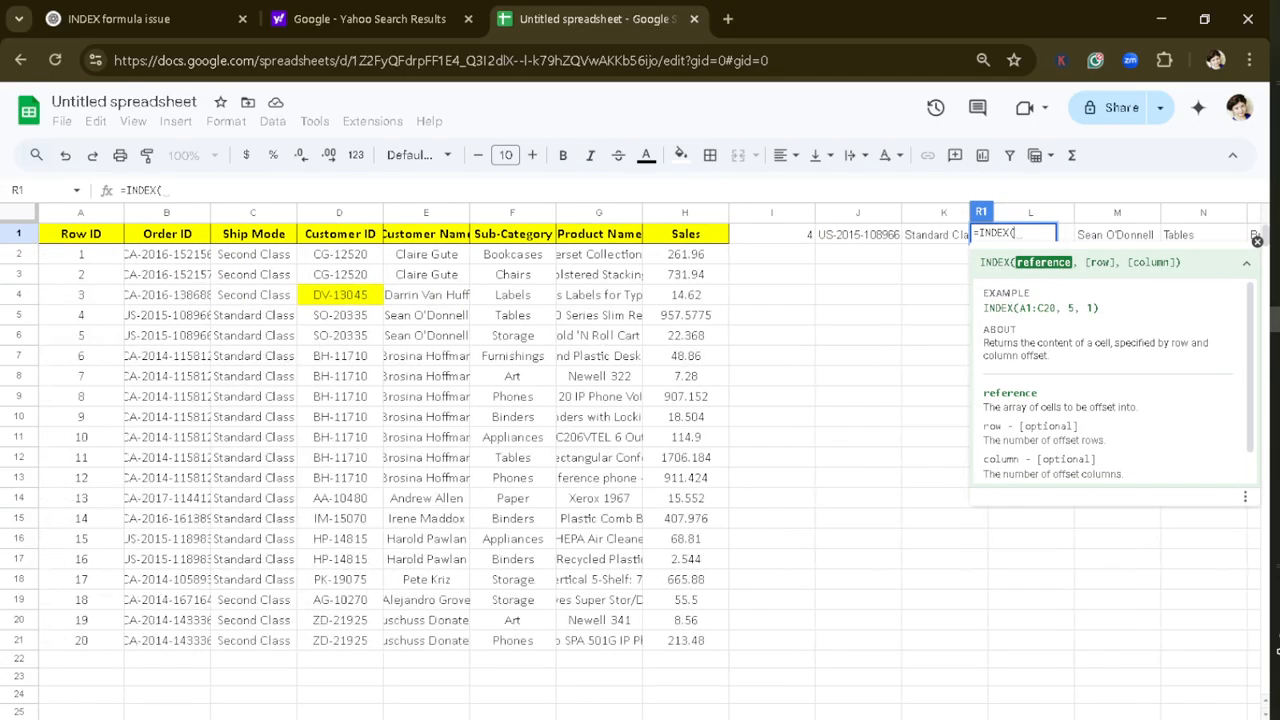
pyautogui.moveTo(80, 240); pyautogui.dragTo(665, 645)
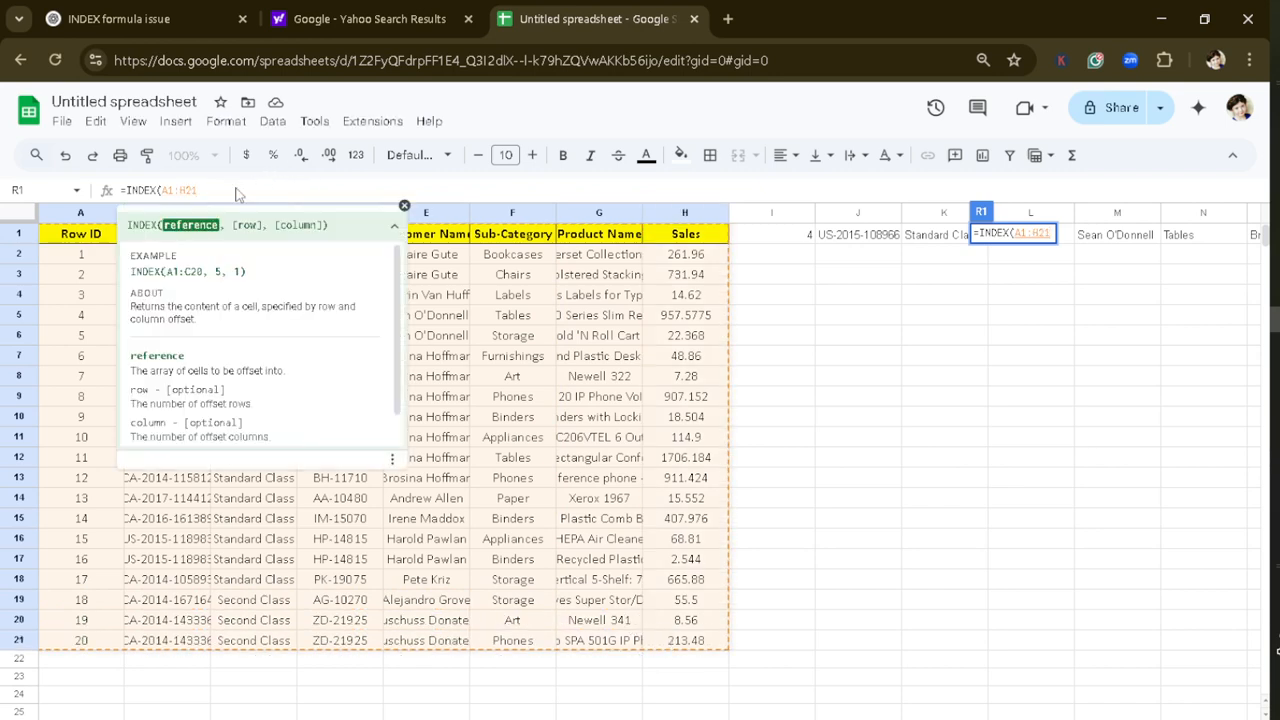
pyautogui.write(',')
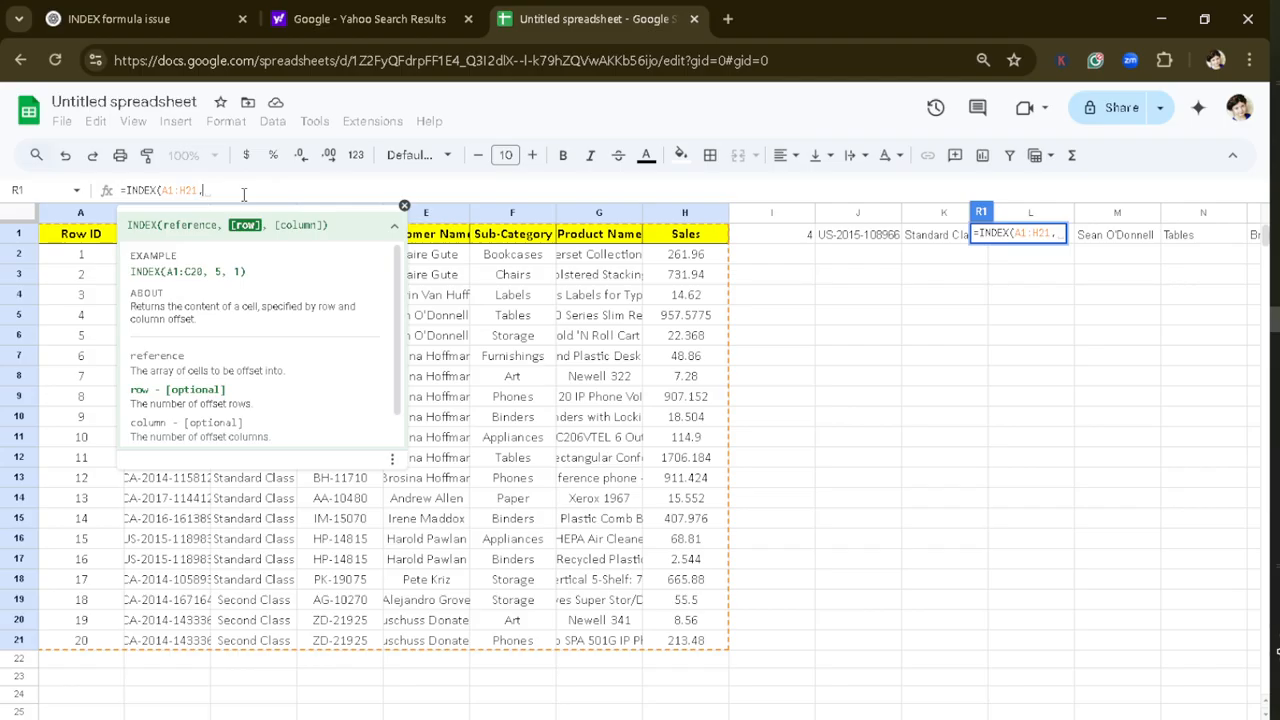
pyautogui.write(',')
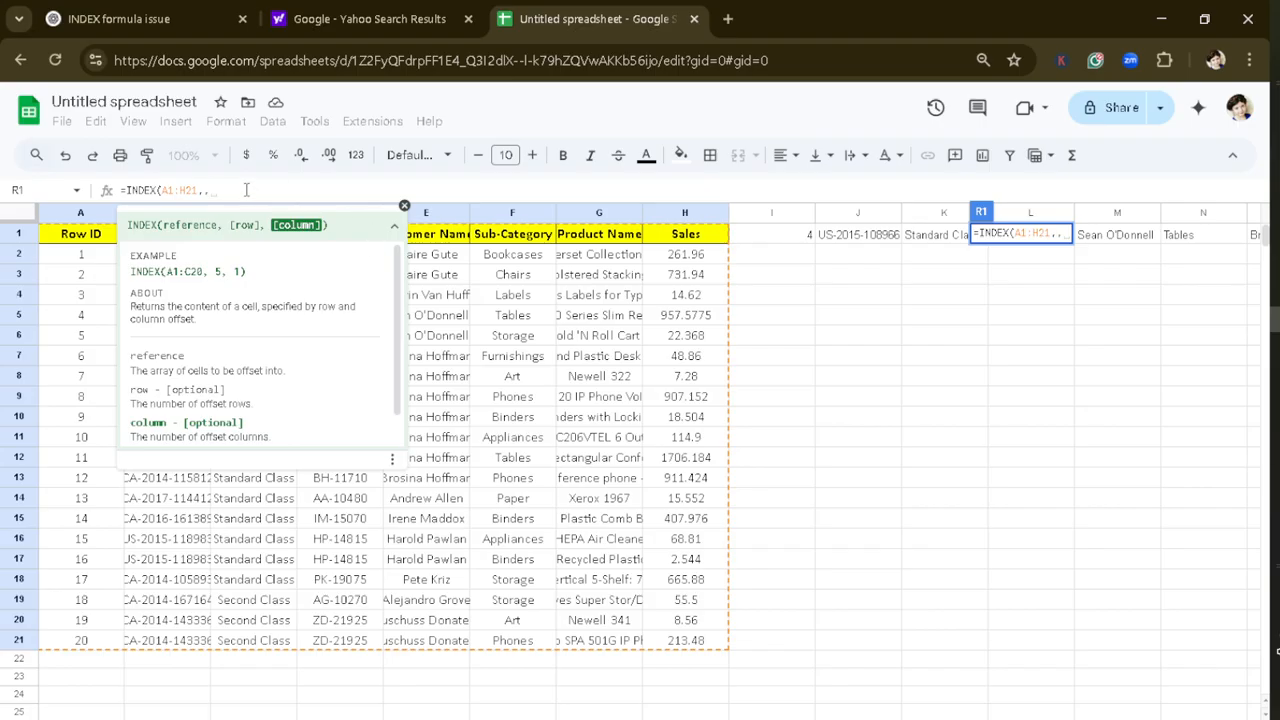
pyautogui.write('8')
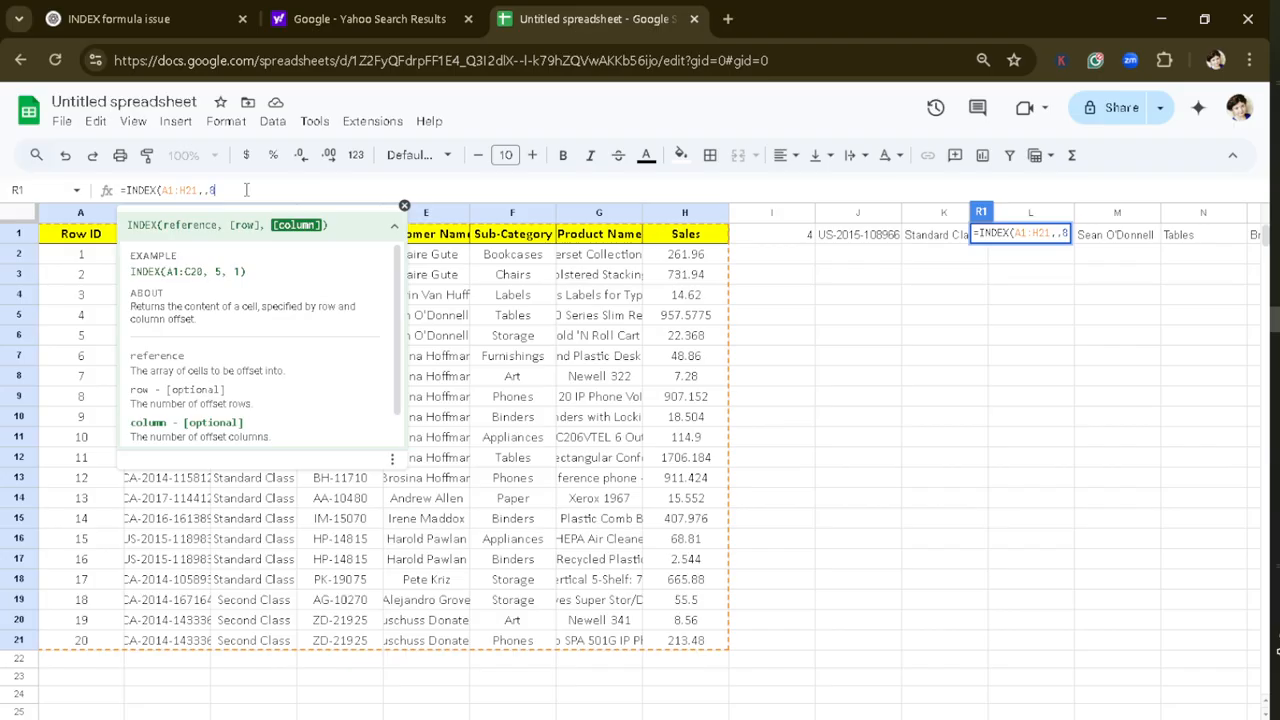
pyautogui.write(')')
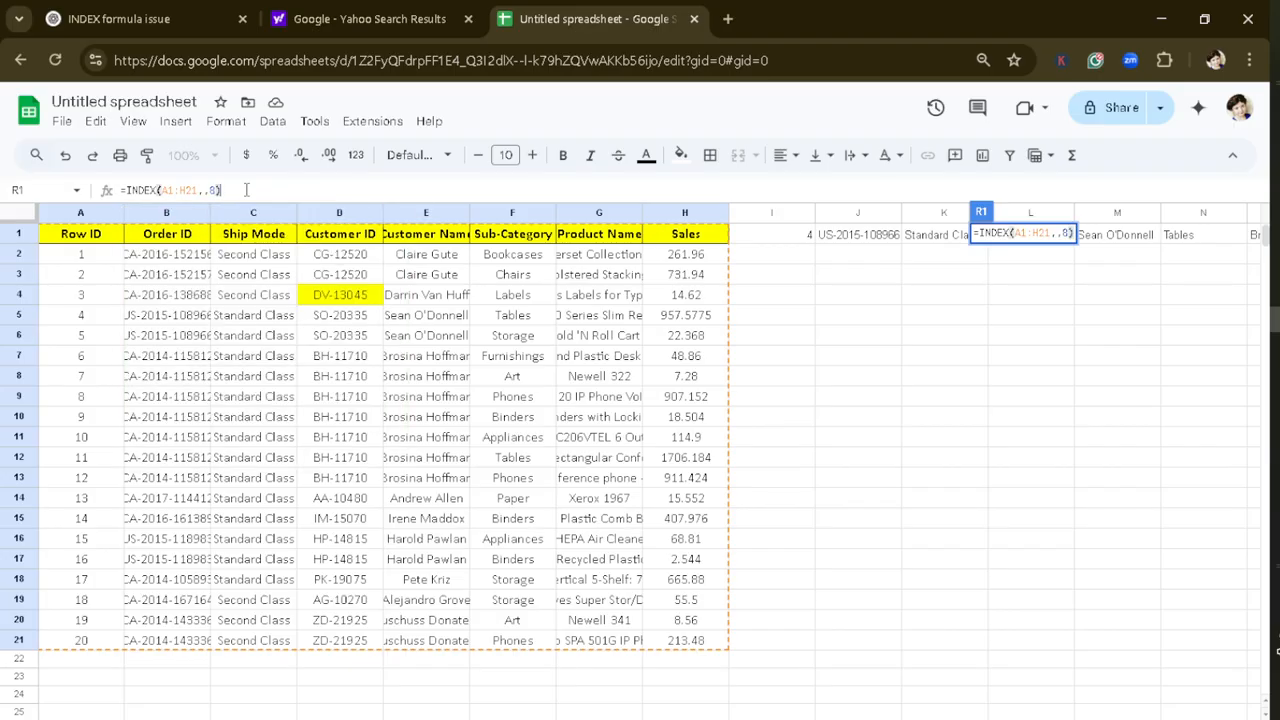
pyautogui.press('Return')
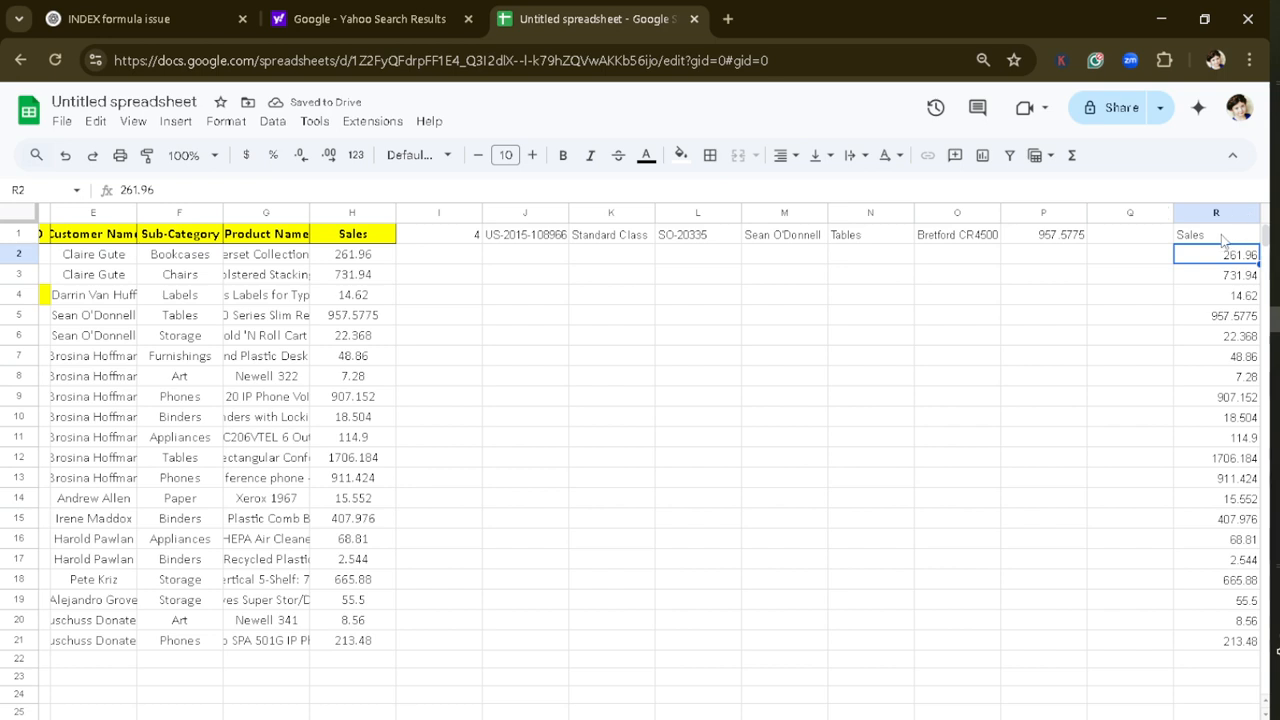
# Step: Examine the returned Sales column in R1:R21 and compare it with the row output starting at I1
pyautogui.moveTo(1218, 237); pyautogui.dragTo(1229, 647)
pyautogui.click(586, 376)
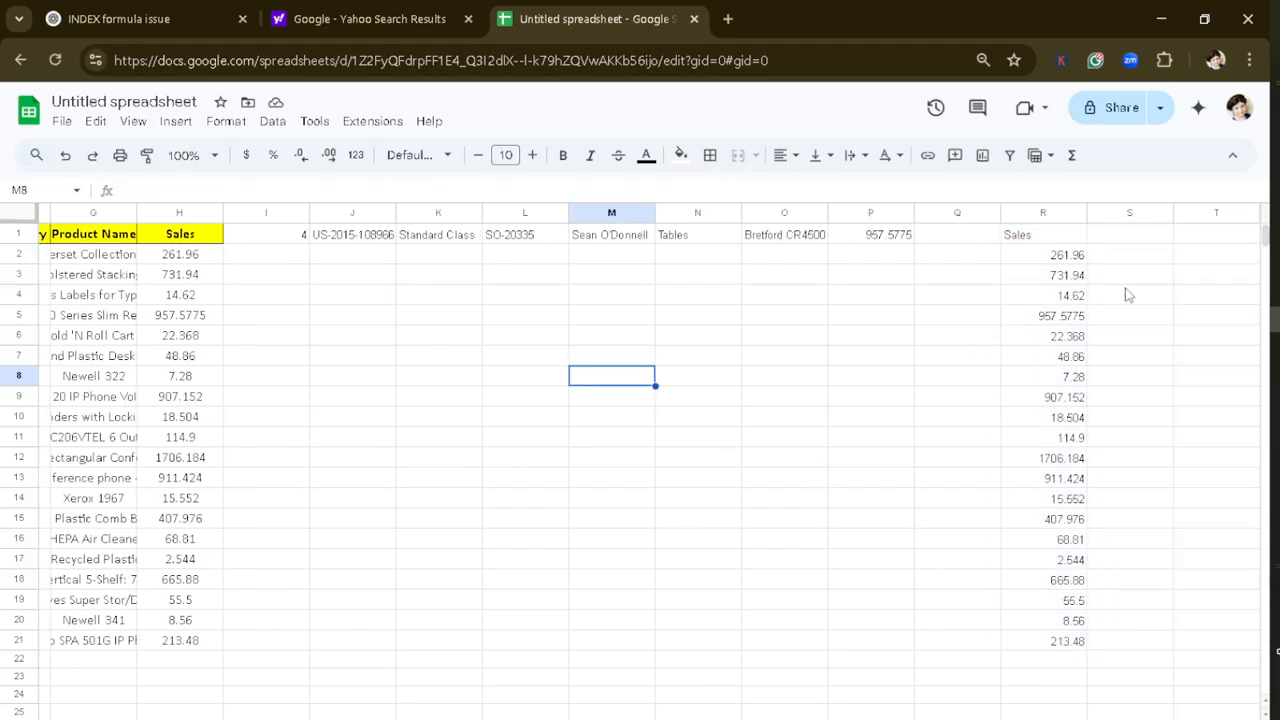
pyautogui.click(304, 236)
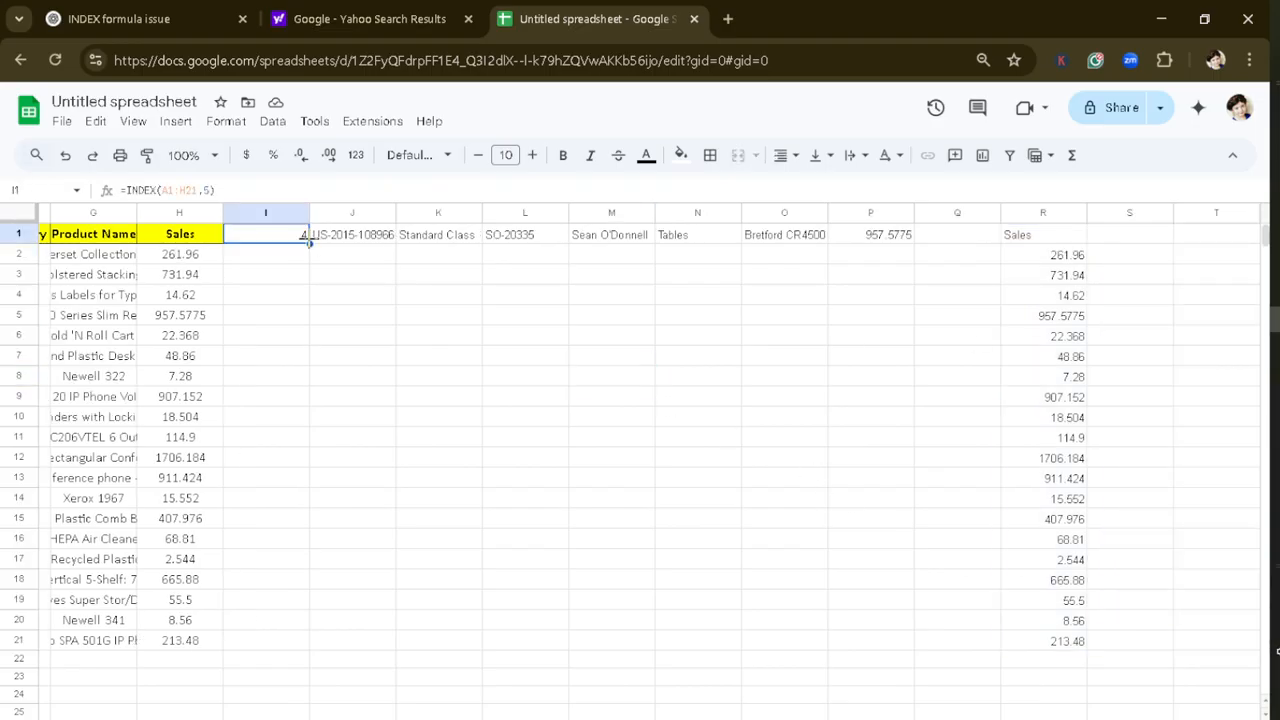
pyautogui.click(610, 236)
pyautogui.click(620, 335)
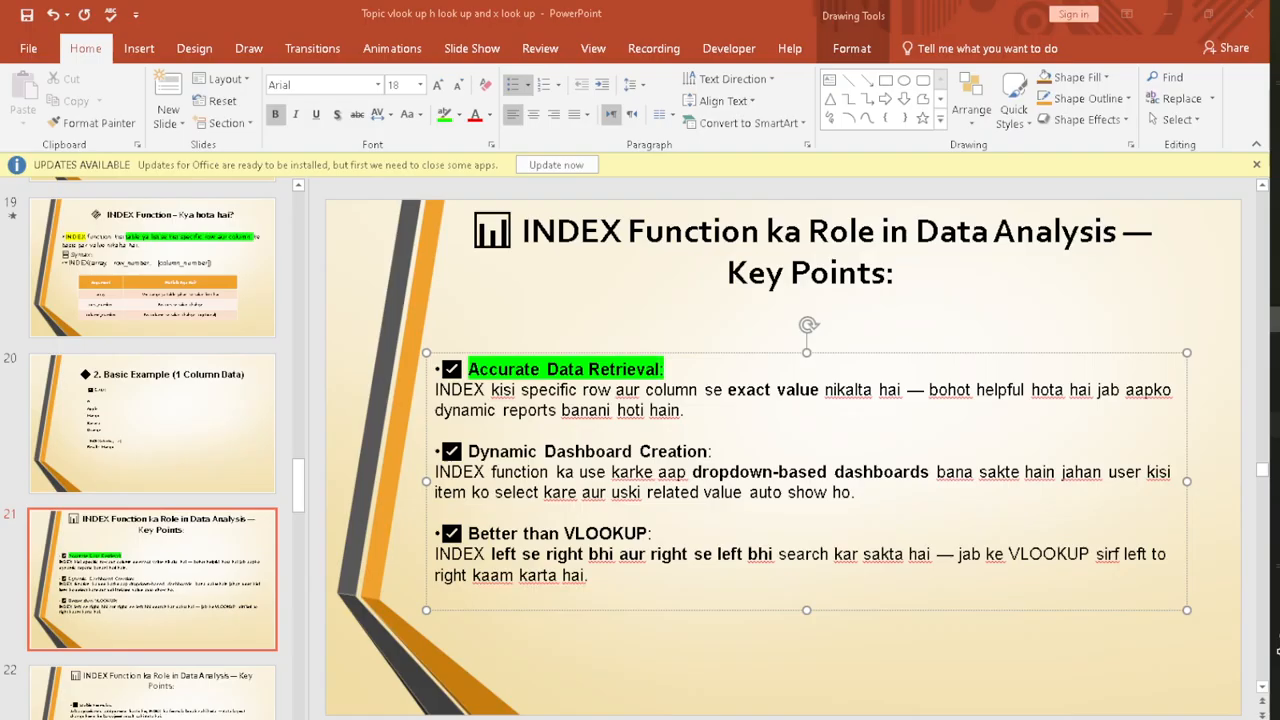
# Step: Read the Accurate Data Retrieval point on the PowerPoint slide about the INDEX function's role in data analysis
pyautogui.click(561, 307)
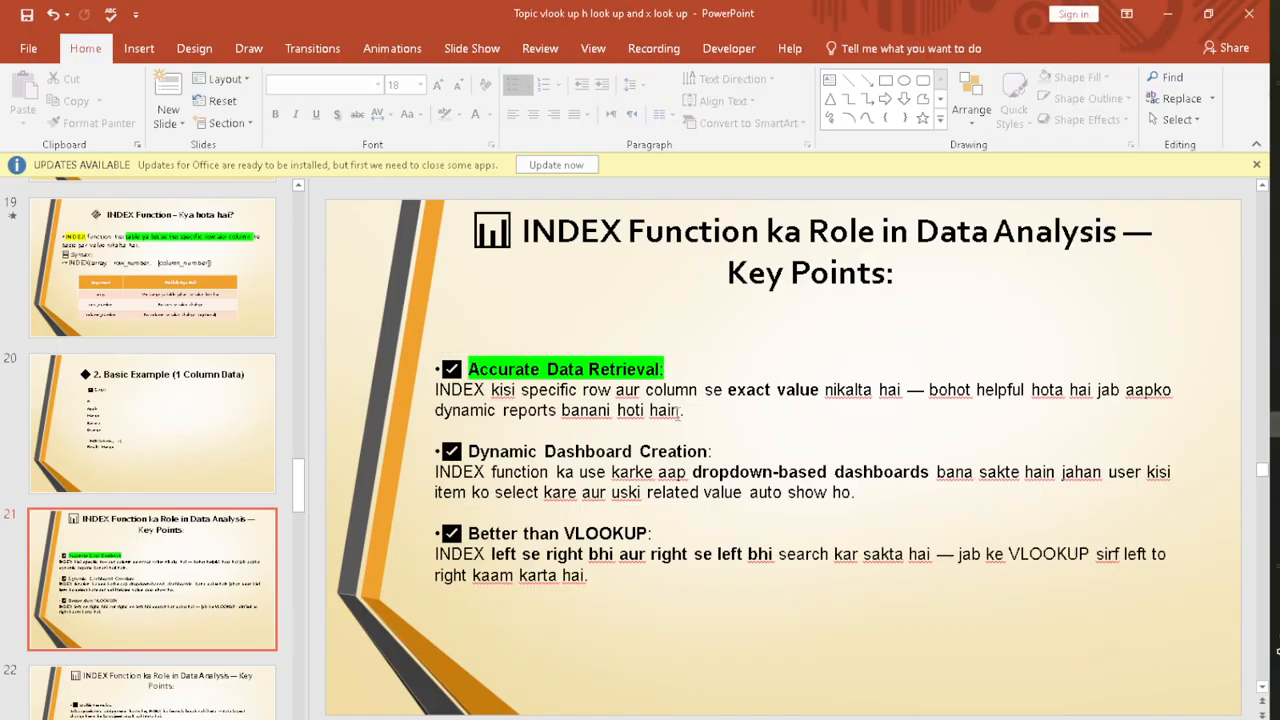
pyautogui.click(679, 410)
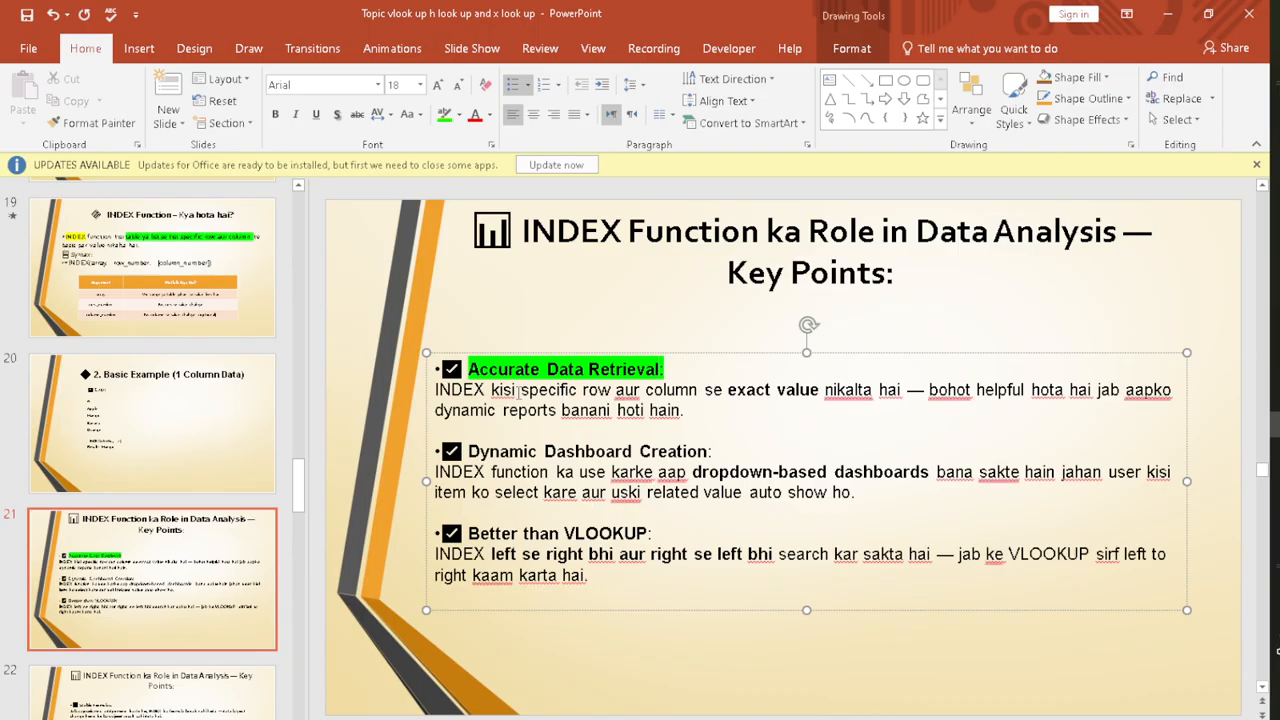
pyautogui.doubleClick(614, 392)
pyautogui.click(890, 397)
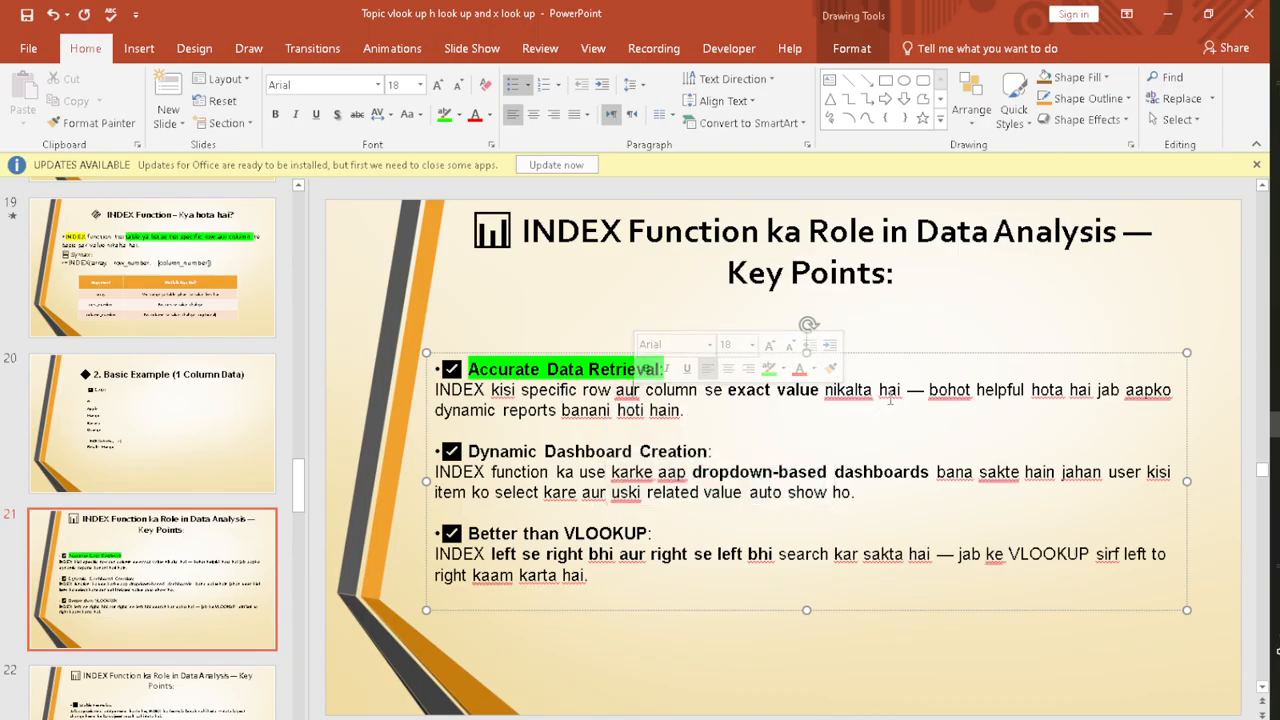
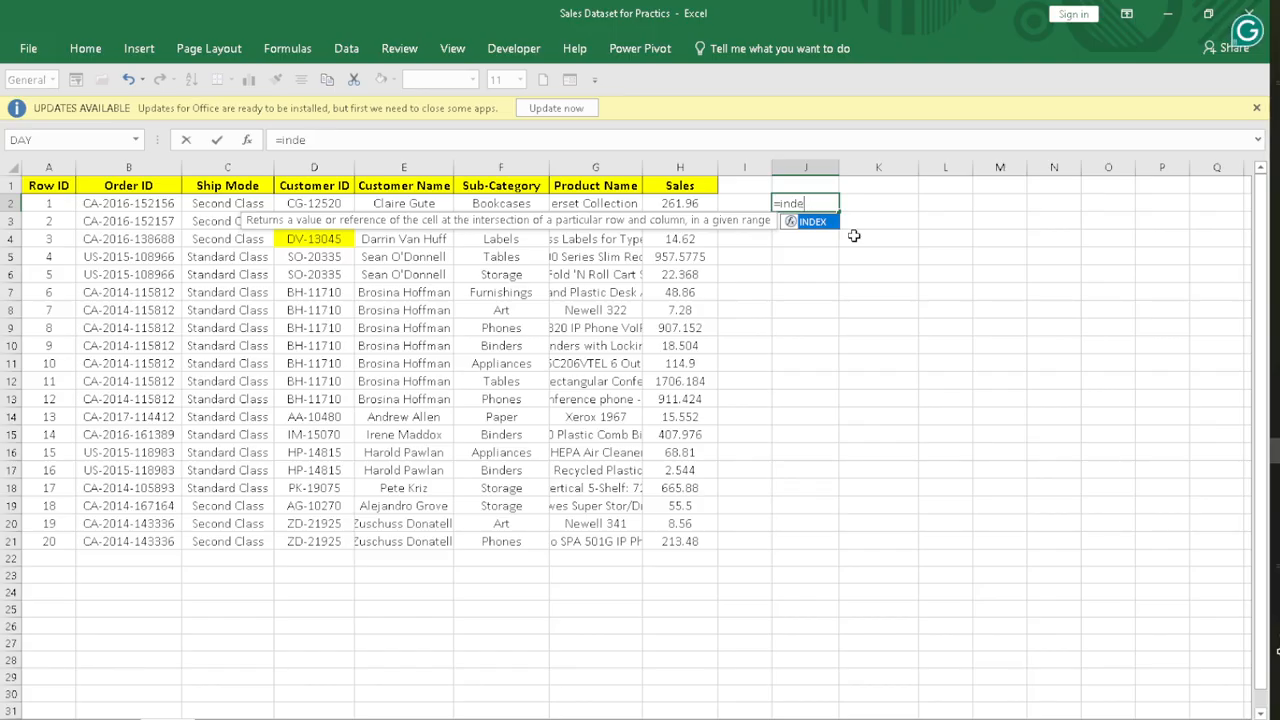
pyautogui.press('BackSpace')
pyautogui.press('BackSpace')
pyautogui.press('BackSpace')
pyautogui.press('BackSpace')
pyautogui.press('BackSpace')
pyautogui.press('Escape')
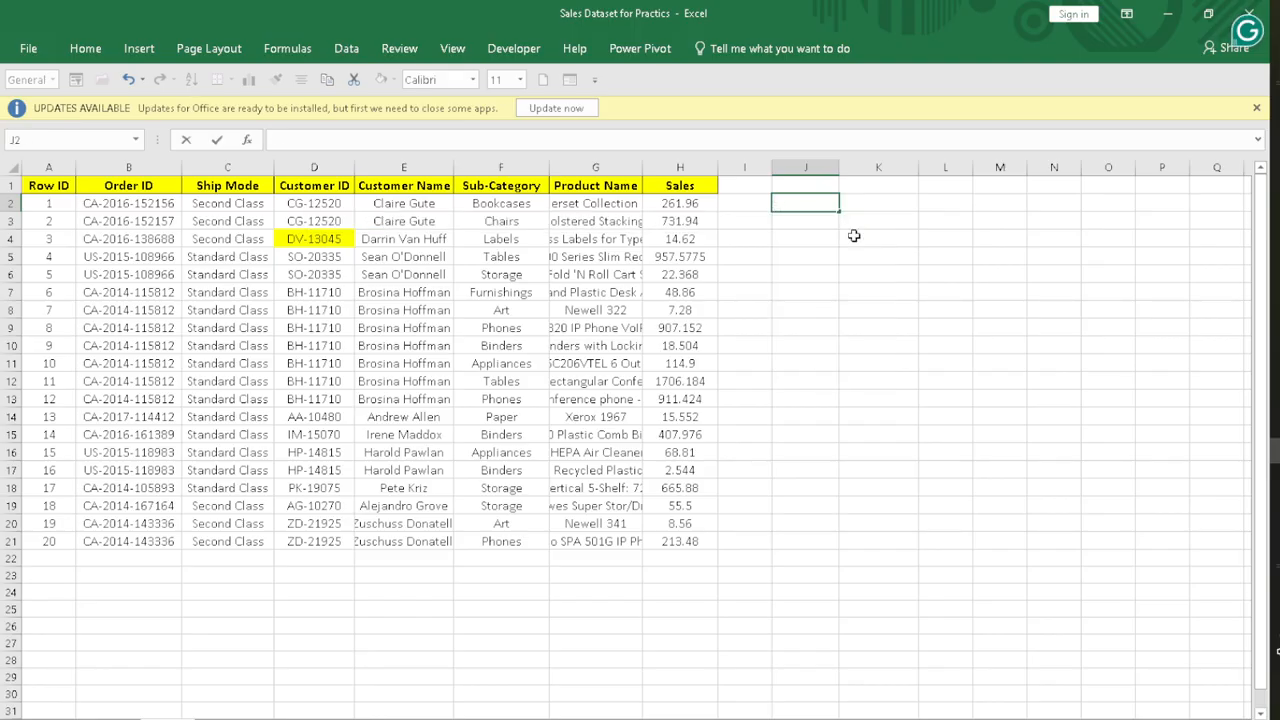
pyautogui.click(245, 379)
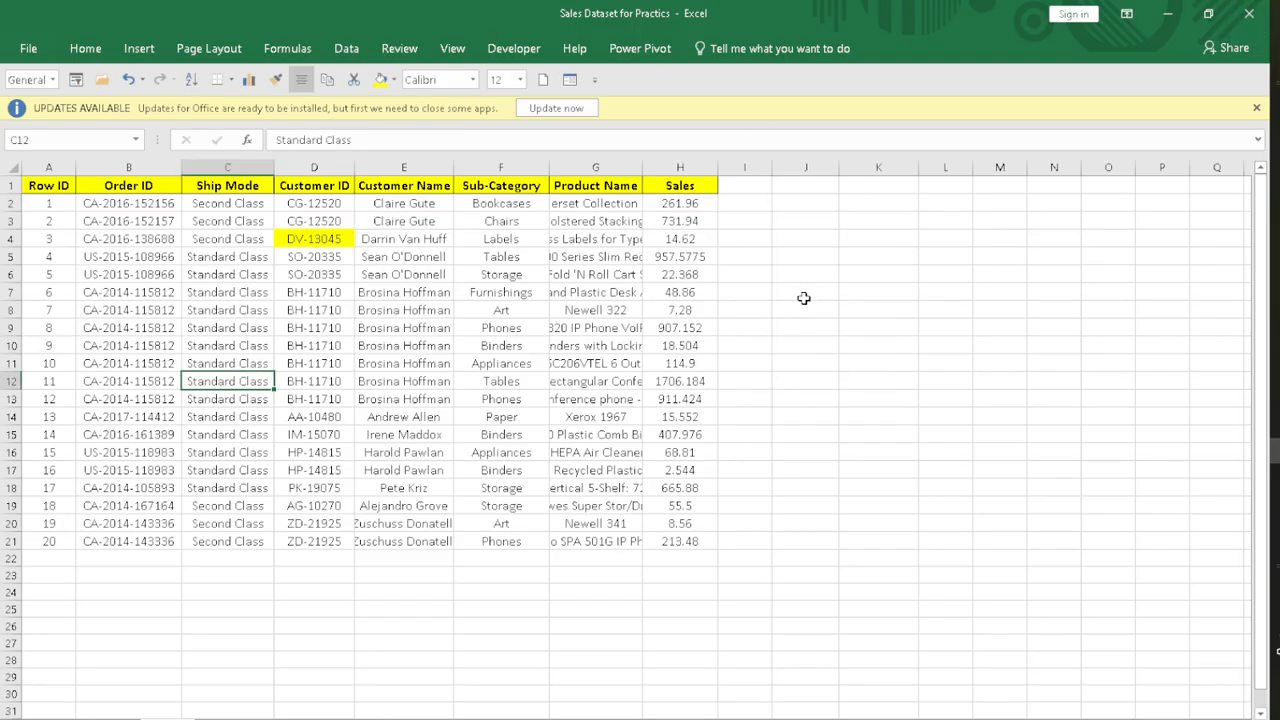
# Step: Find the position of the Row ID in A4 by entering =MATCH(A4,A2:A21,0) in cell J2
pyautogui.click(794, 203)
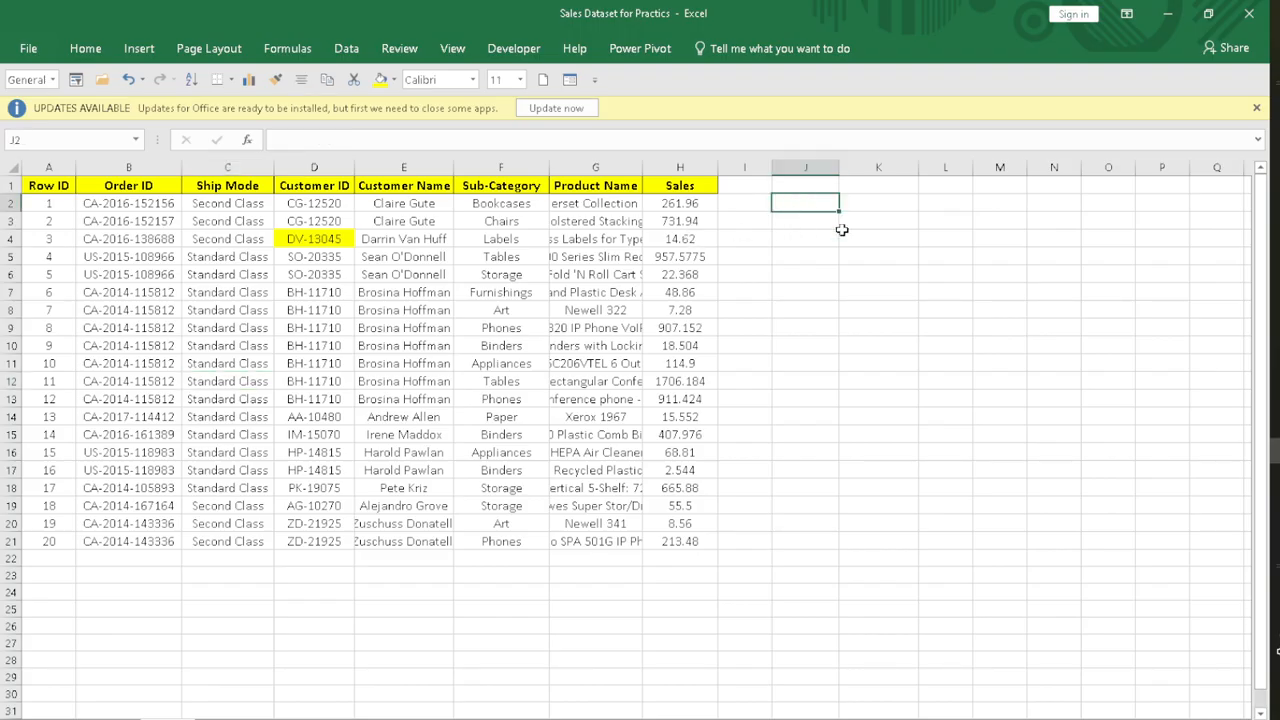
pyautogui.write('=ma')
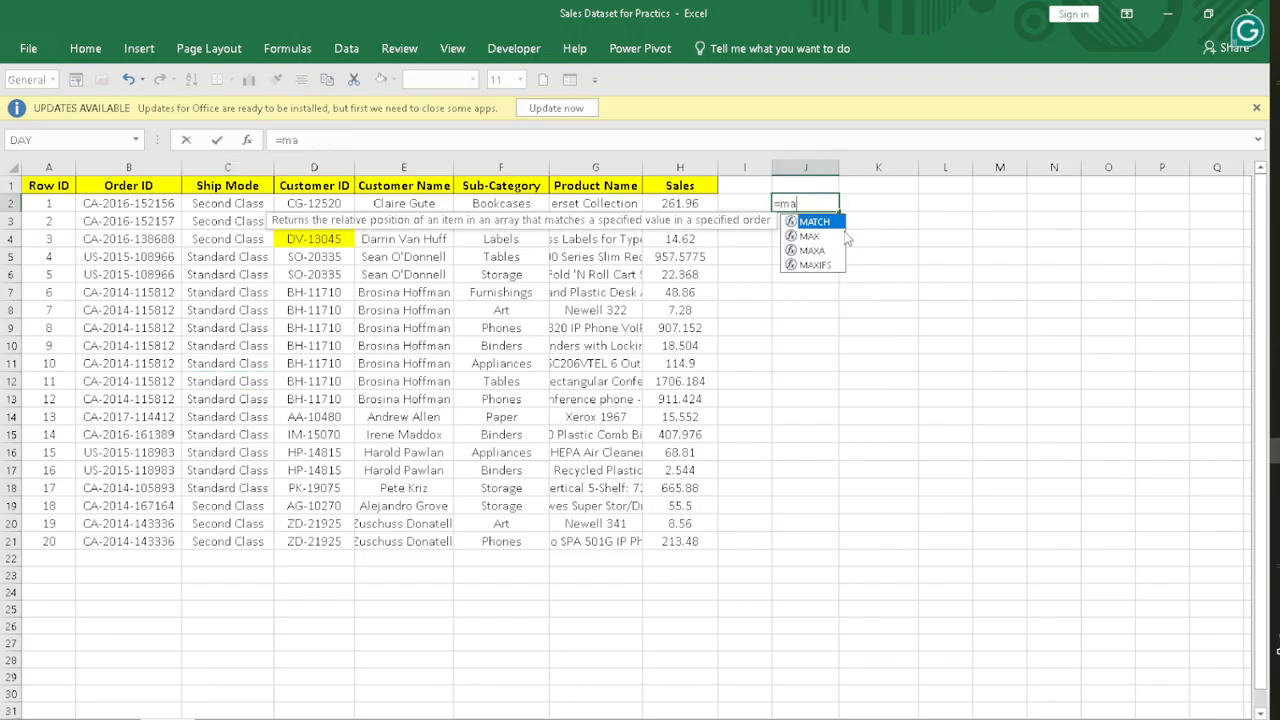
pyautogui.write('tch')
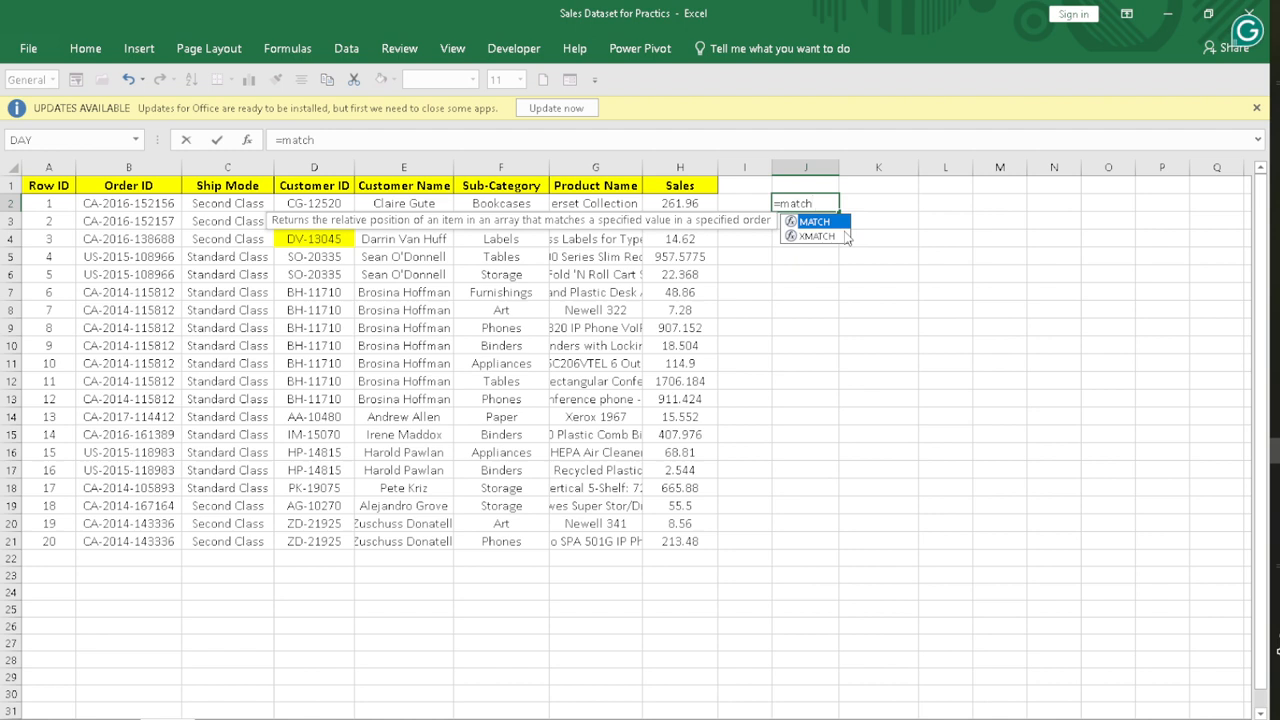
pyautogui.doubleClick(813, 222)
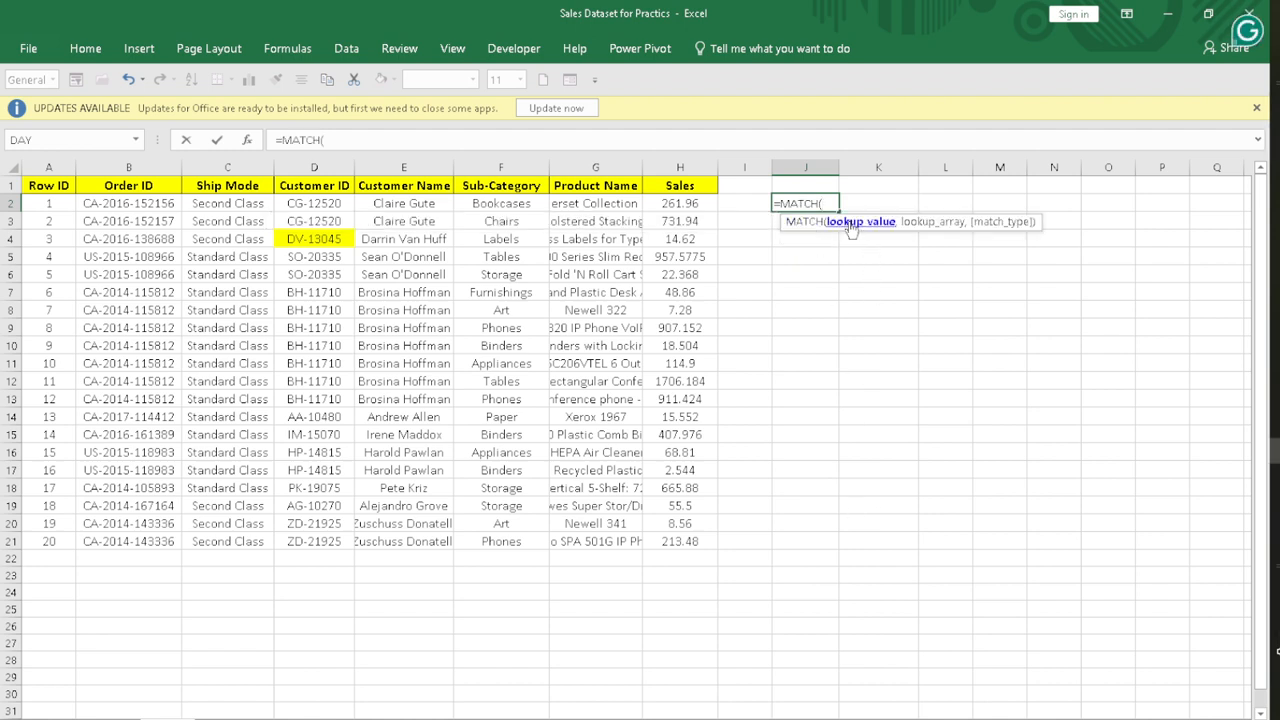
pyautogui.click(44, 240)
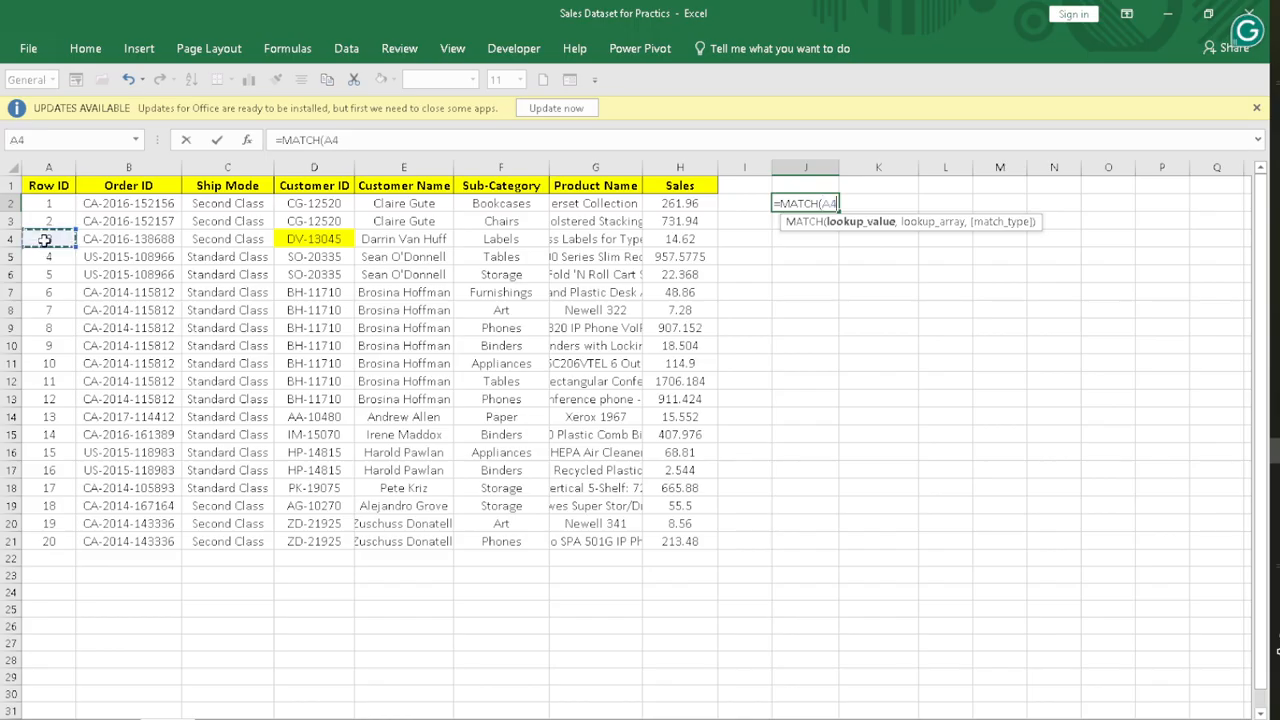
pyautogui.write(',')
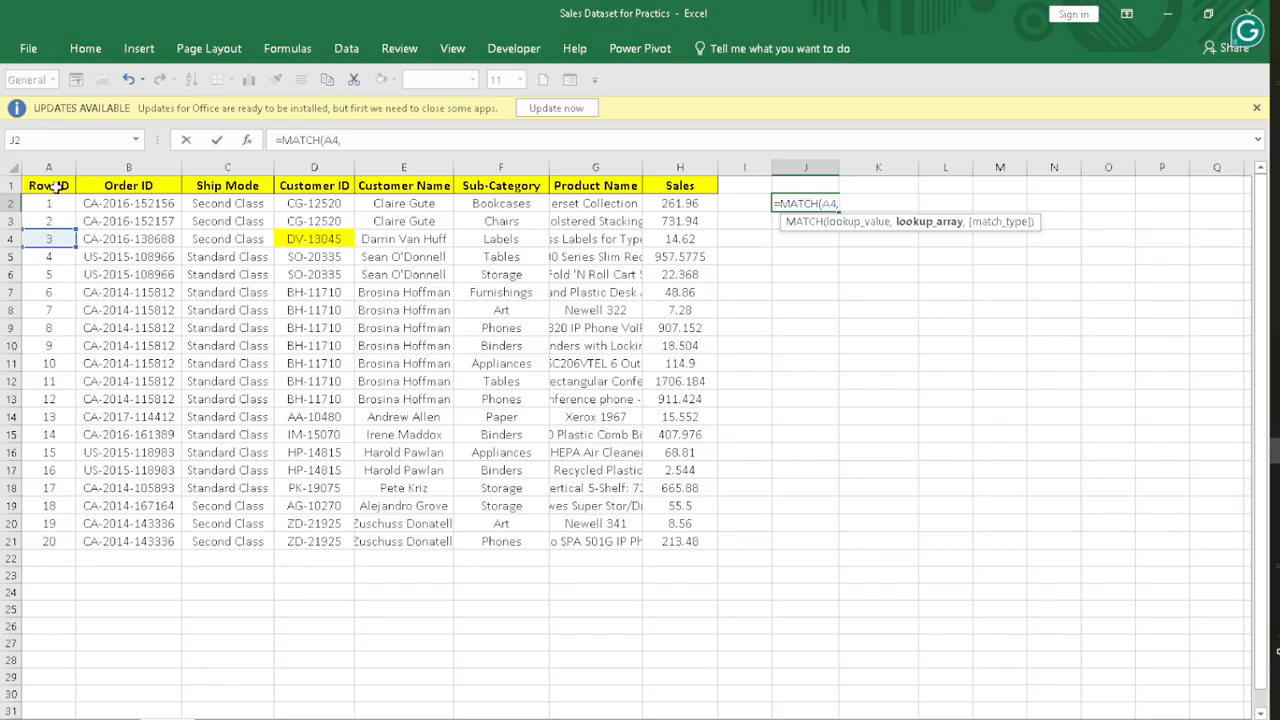
pyautogui.moveTo(50, 206); pyautogui.dragTo(72, 541)
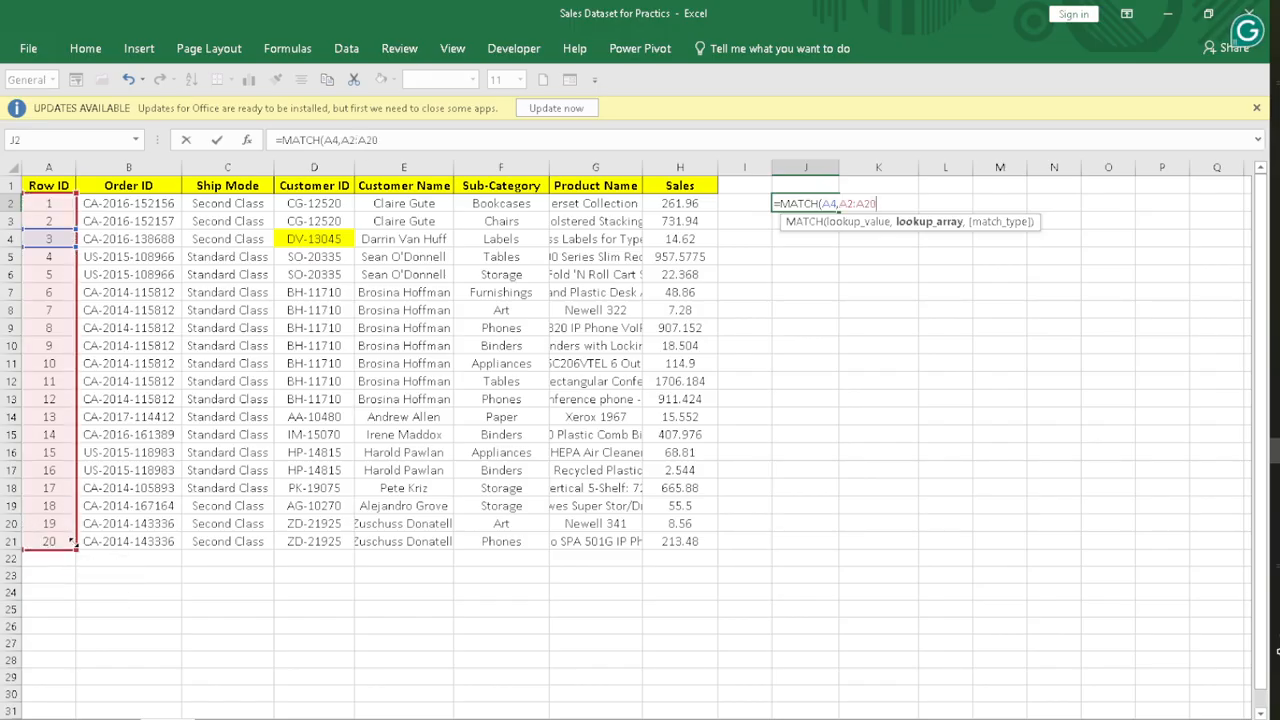
pyautogui.write(',')
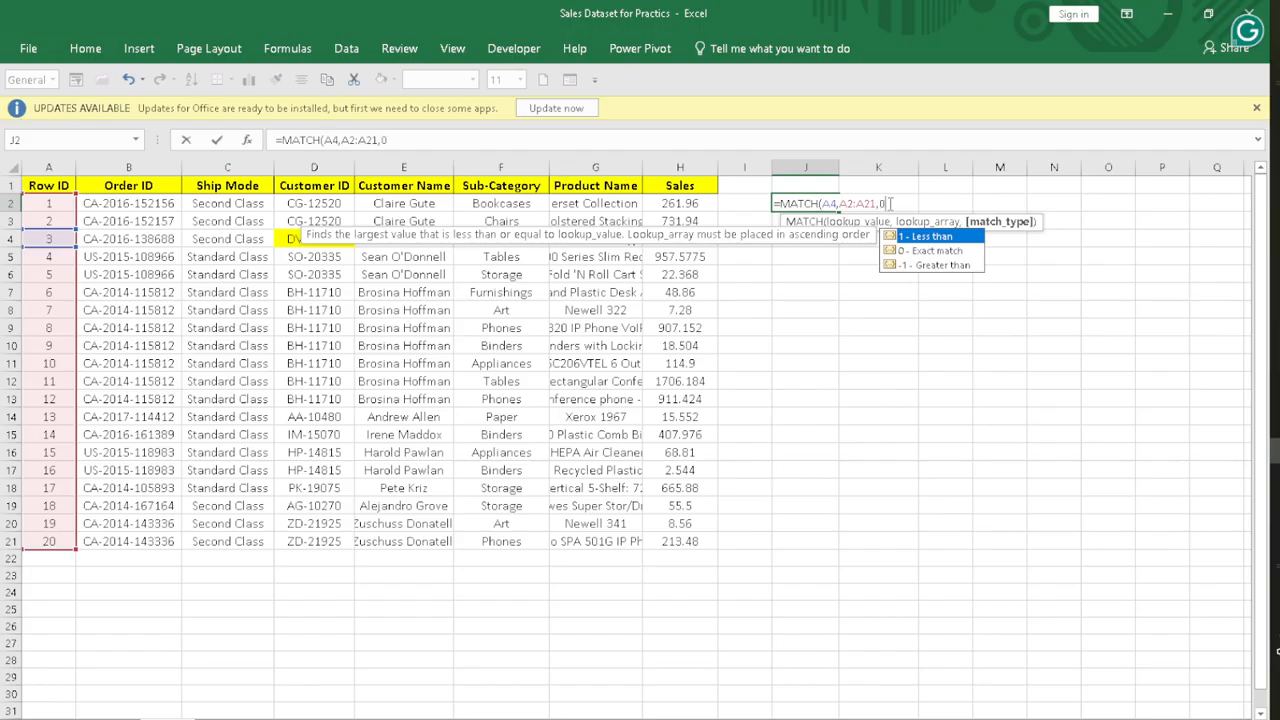
pyautogui.write('0)')
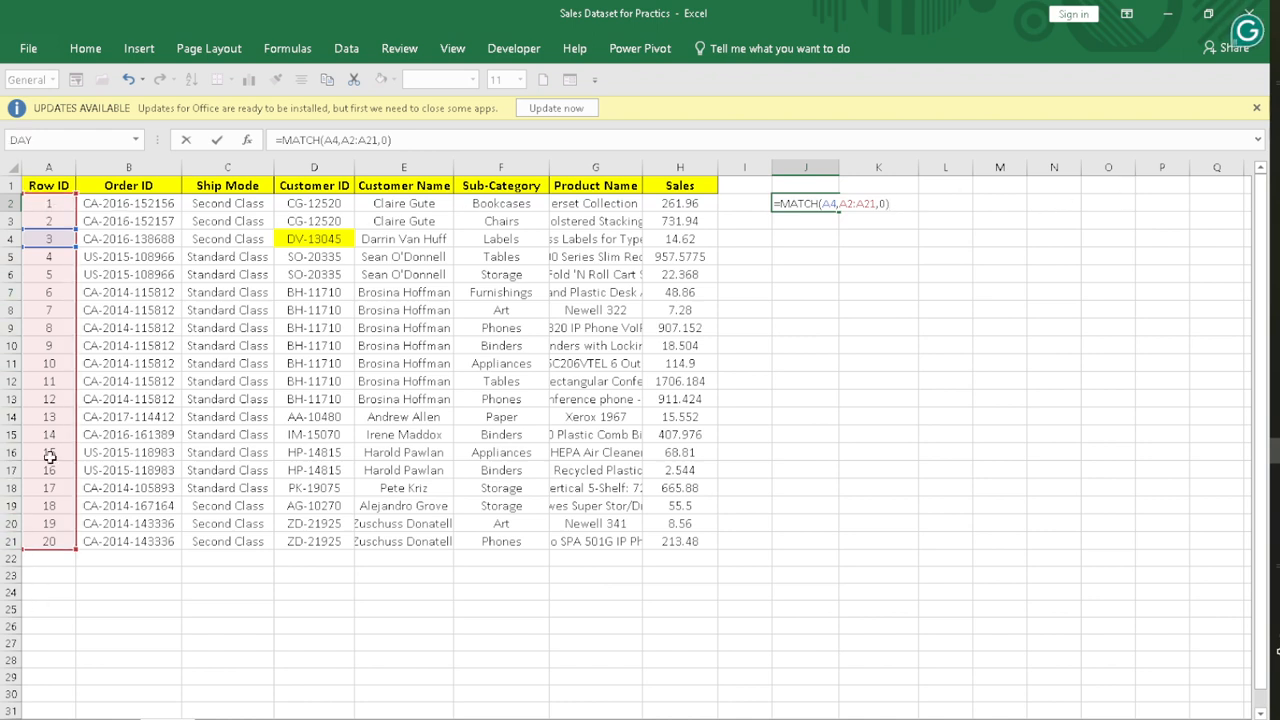
pyautogui.press('Return')
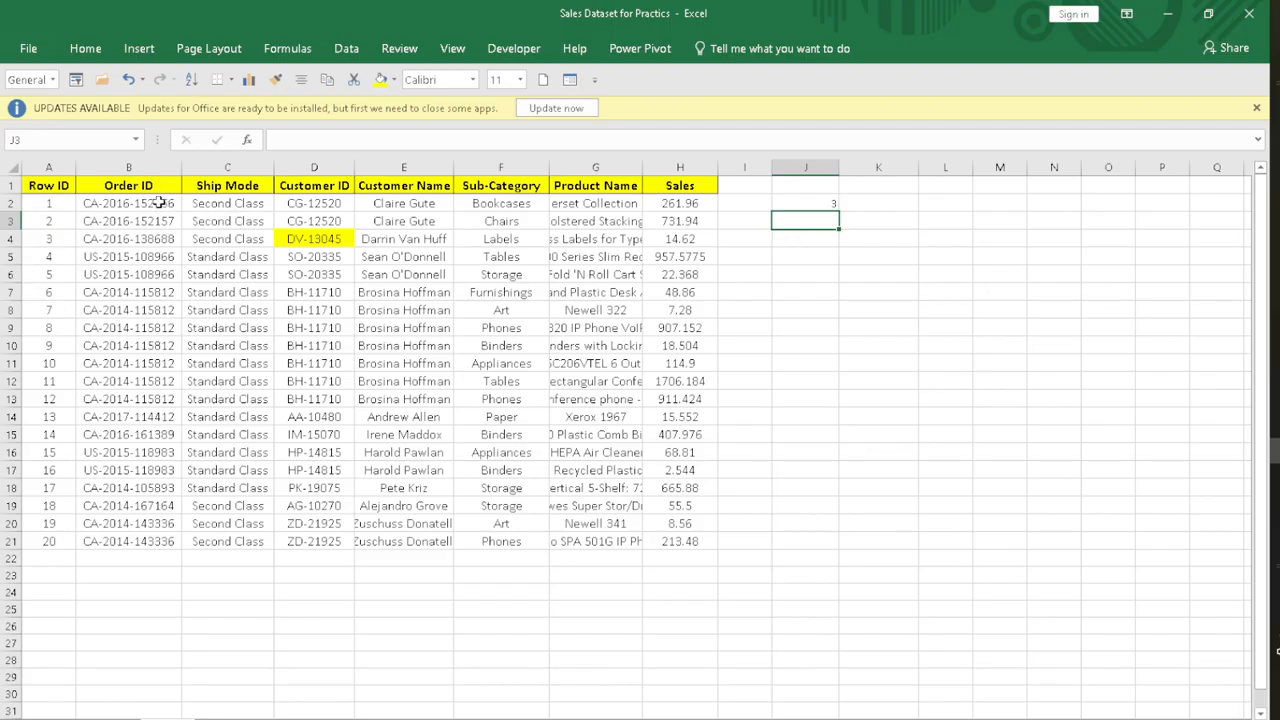
# Step: Go over the Order ID column, check the MATCH formula in cell J2 and clear that cell
pyautogui.moveTo(160, 203); pyautogui.dragTo(144, 520)
pyautogui.click(136, 400)
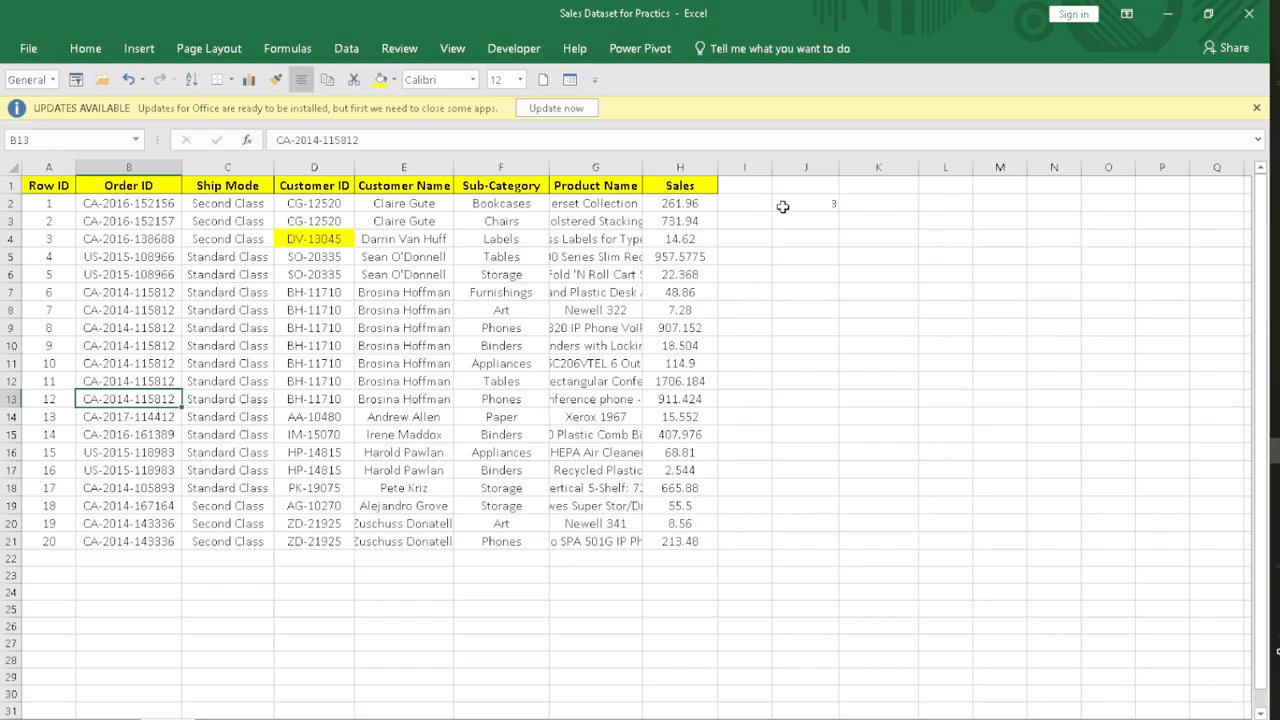
pyautogui.click(829, 213)
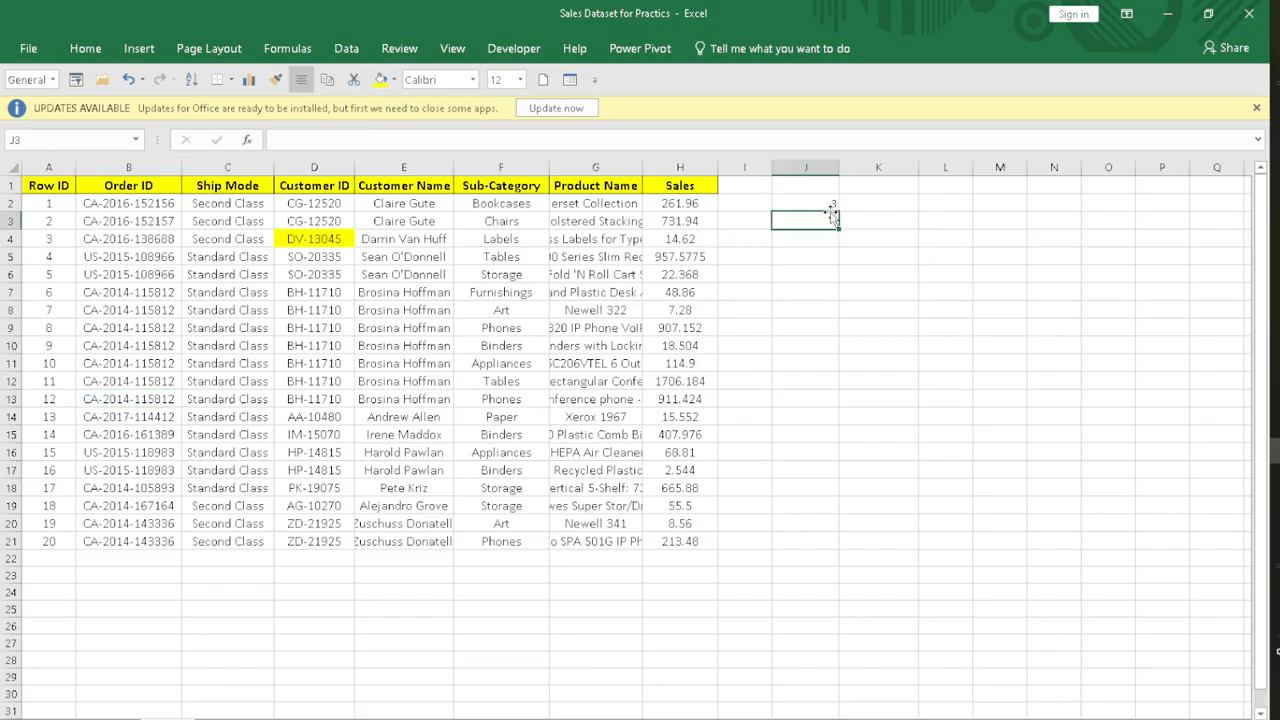
pyautogui.click(829, 204)
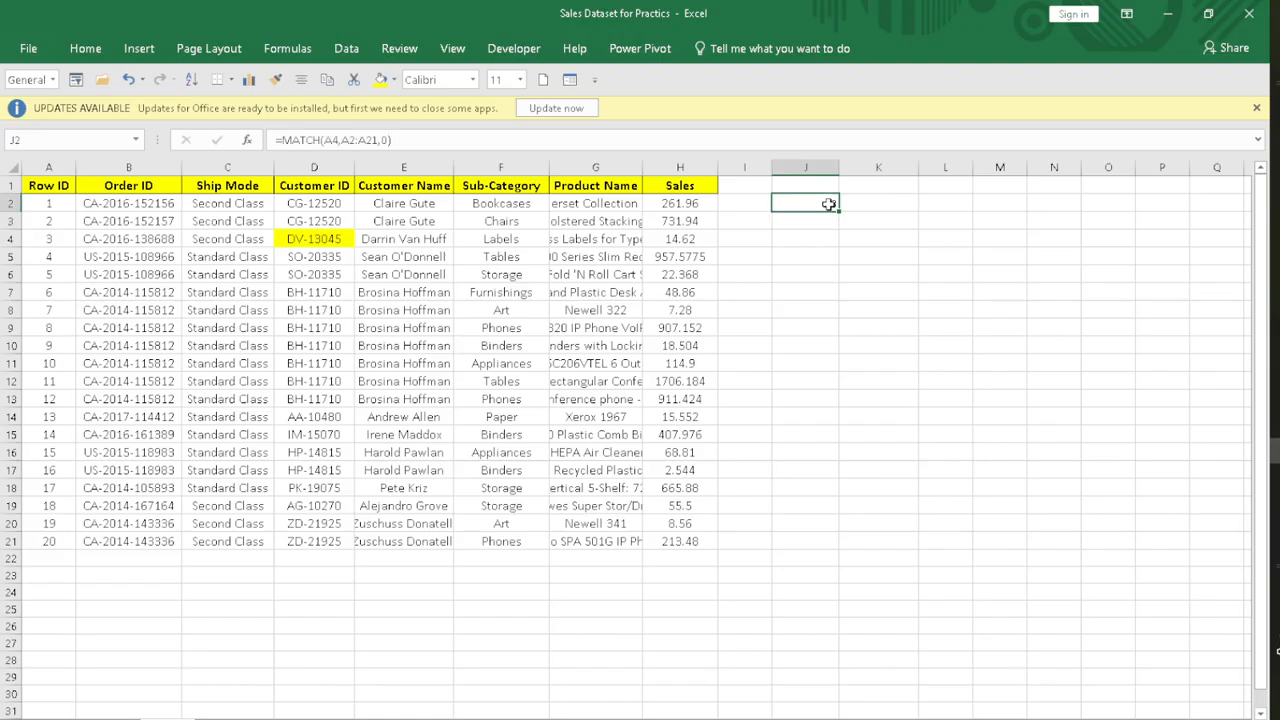
pyautogui.press('Delete')
pyautogui.click(920, 312)
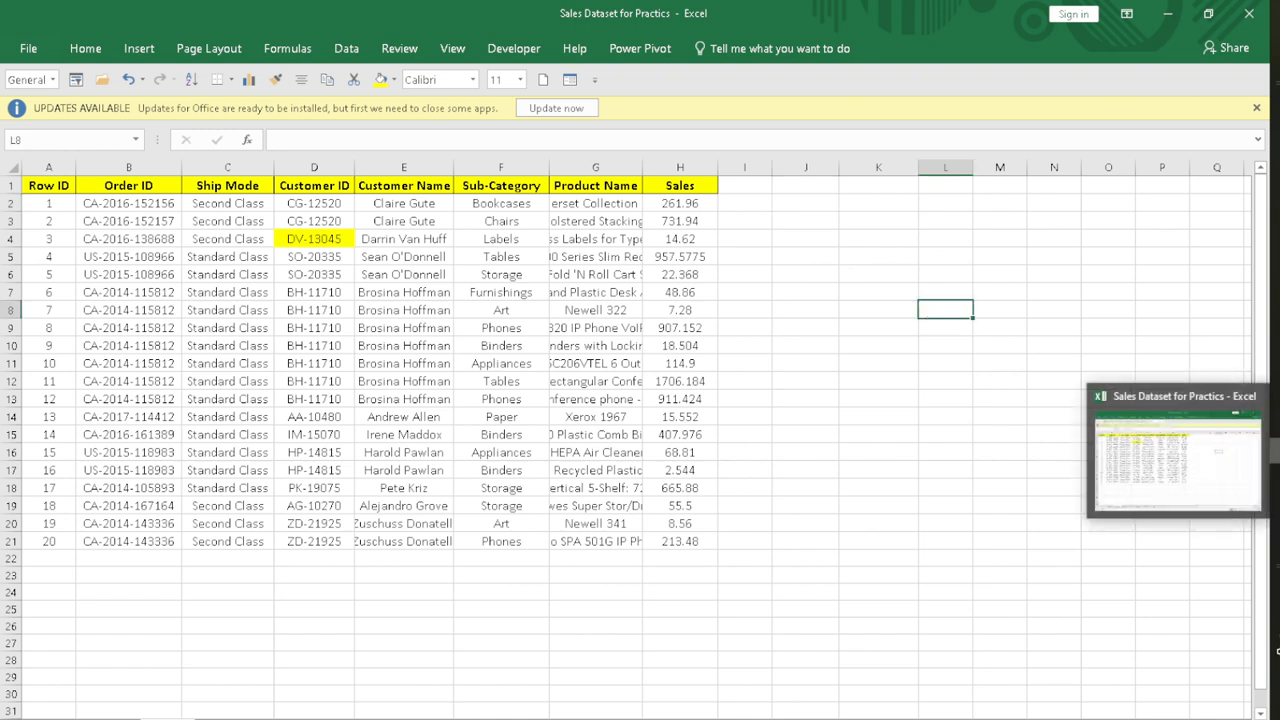
# Step: Switch to the PowerPoint slide and read the Used with MATCH for Advanced Lookup point
pyautogui.click(1276, 425)
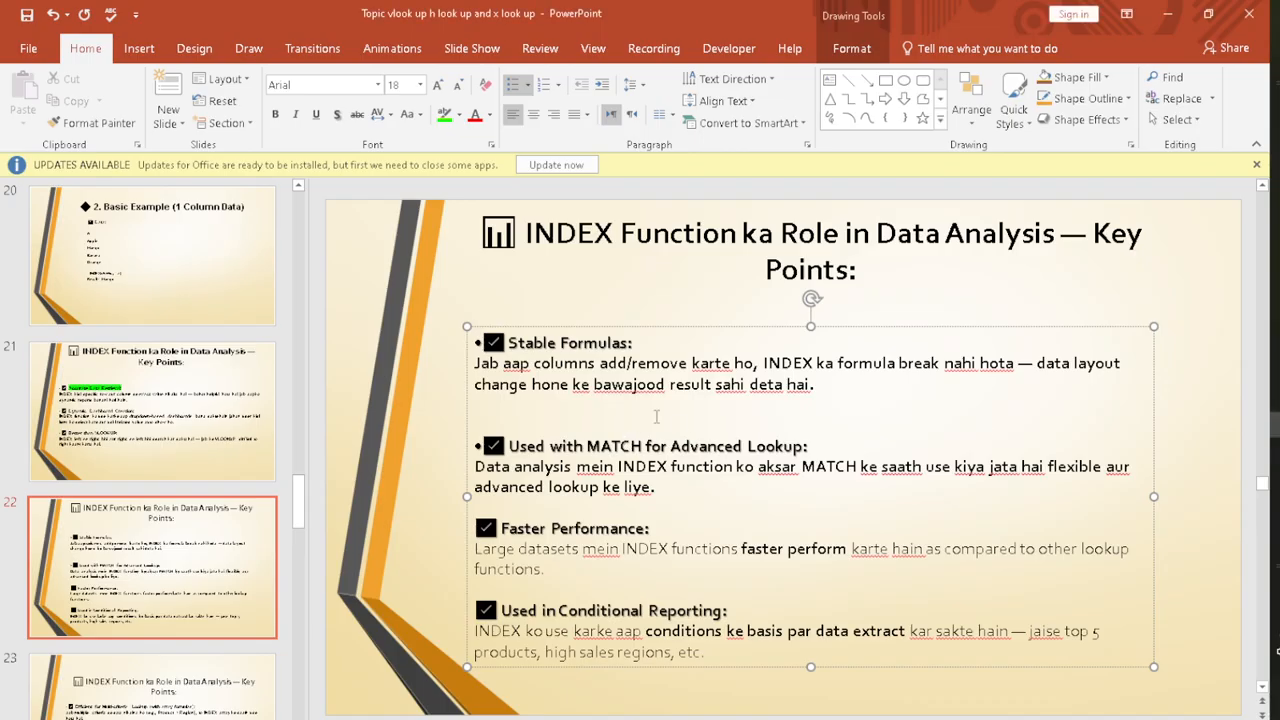
pyautogui.moveTo(617, 466); pyautogui.dragTo(878, 467)
pyautogui.click(1027, 439)
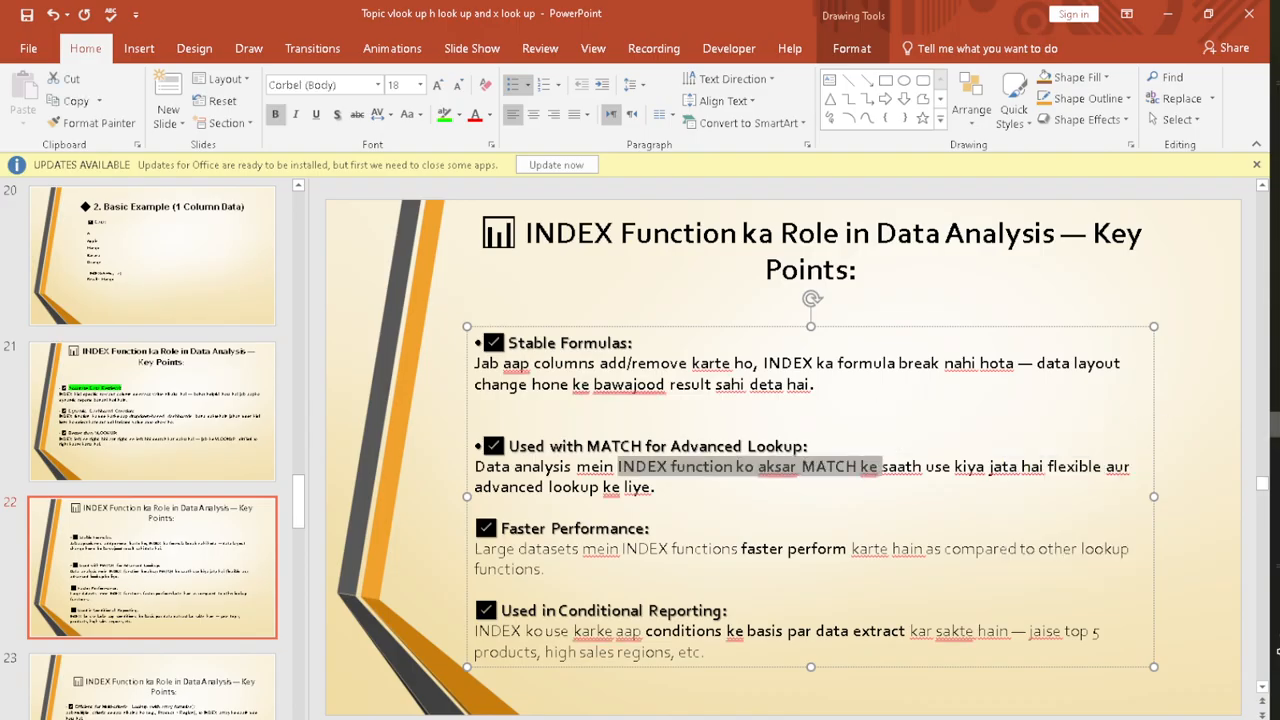
# Step: Return to the Excel sales sheet and start an INDEX formula in cell J3 with the Sales range H1:H21 as its array
pyautogui.click(1276, 451)
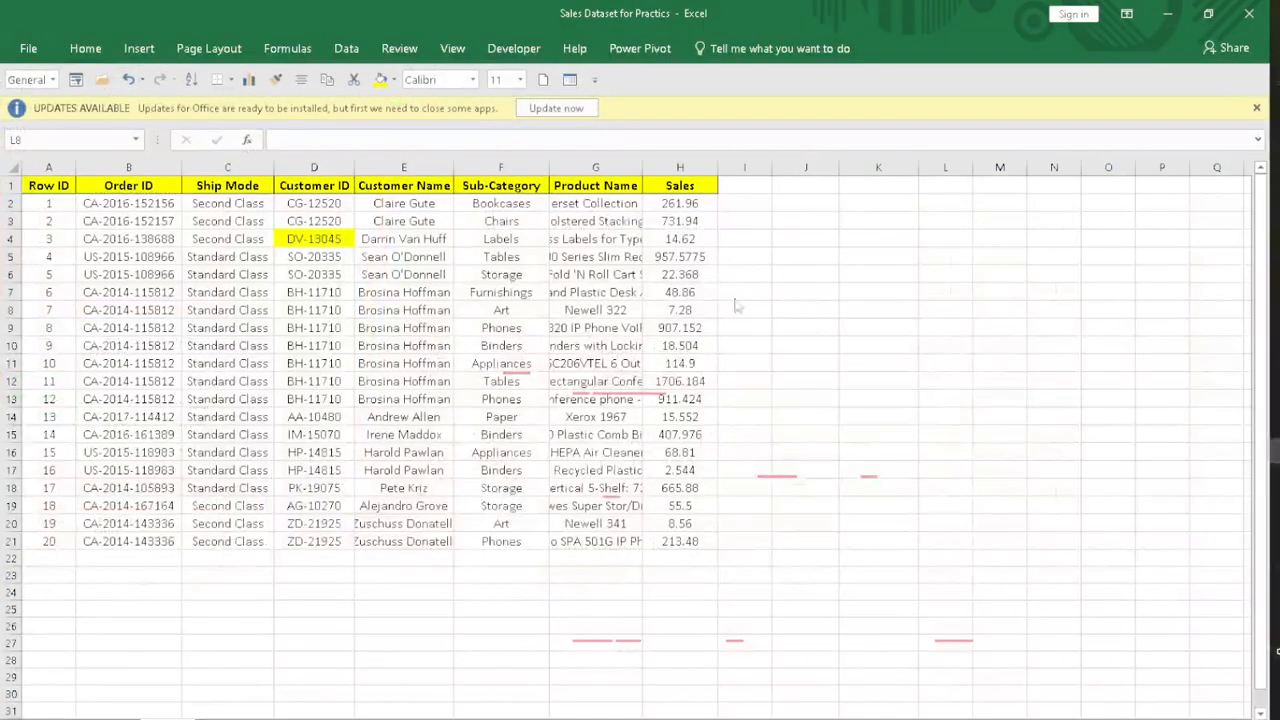
pyautogui.click(804, 219)
pyautogui.write('=index')
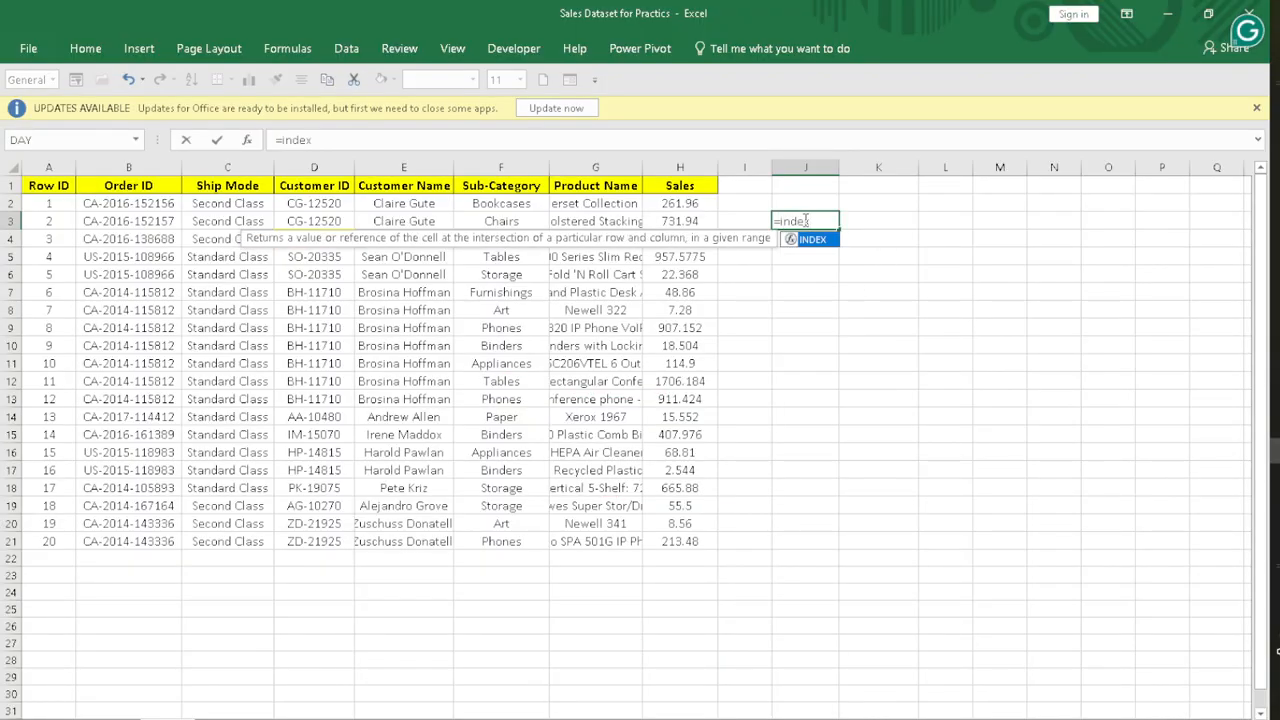
pyautogui.doubleClick(816, 239)
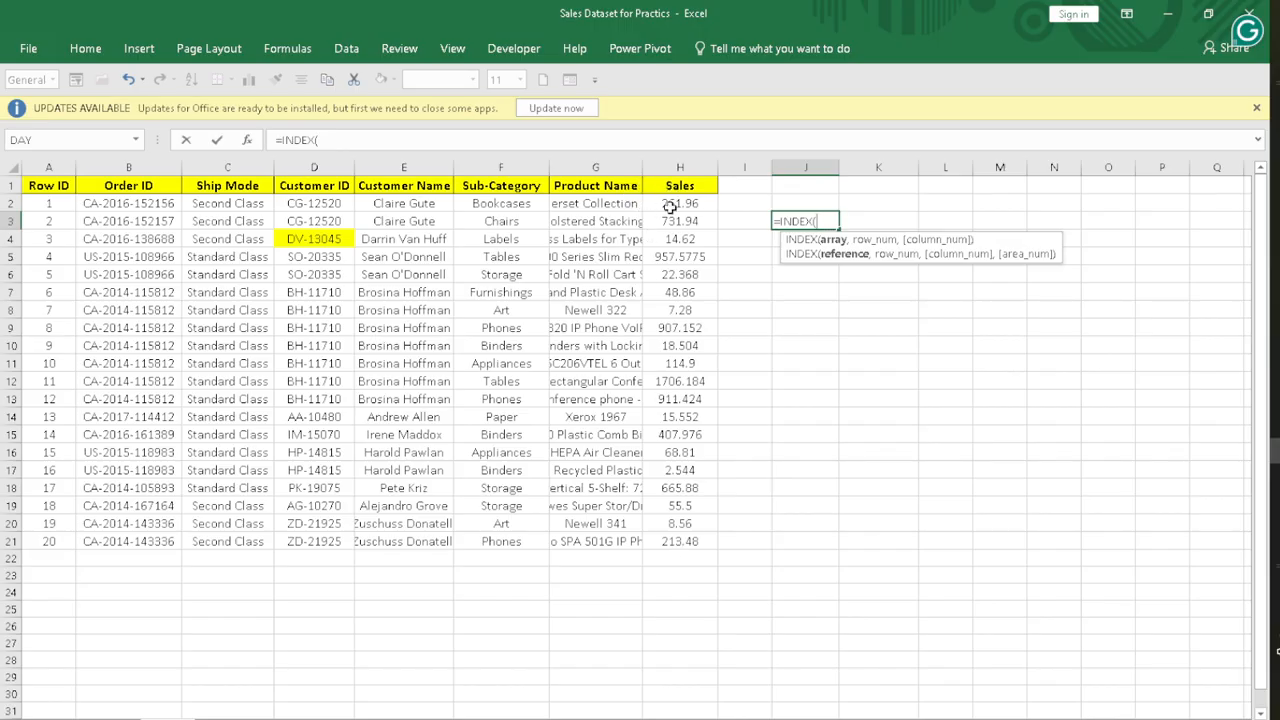
pyautogui.moveTo(670, 188); pyautogui.dragTo(716, 543)
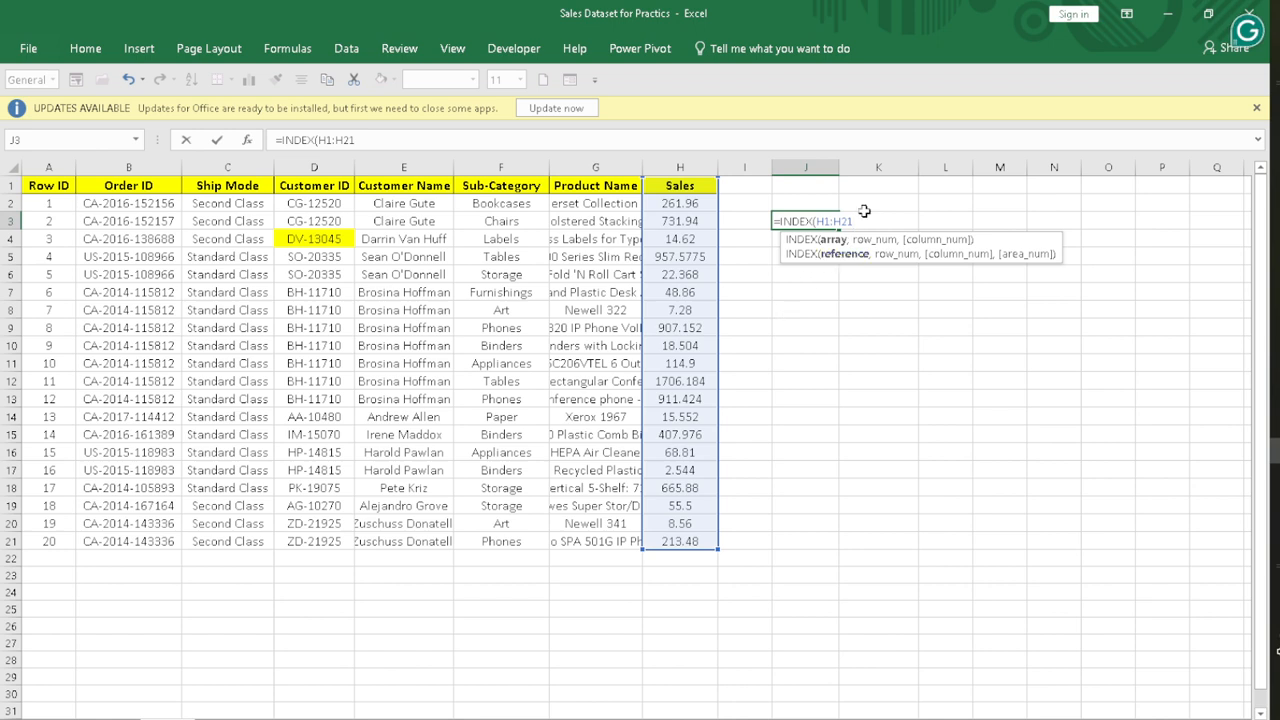
pyautogui.write(',')
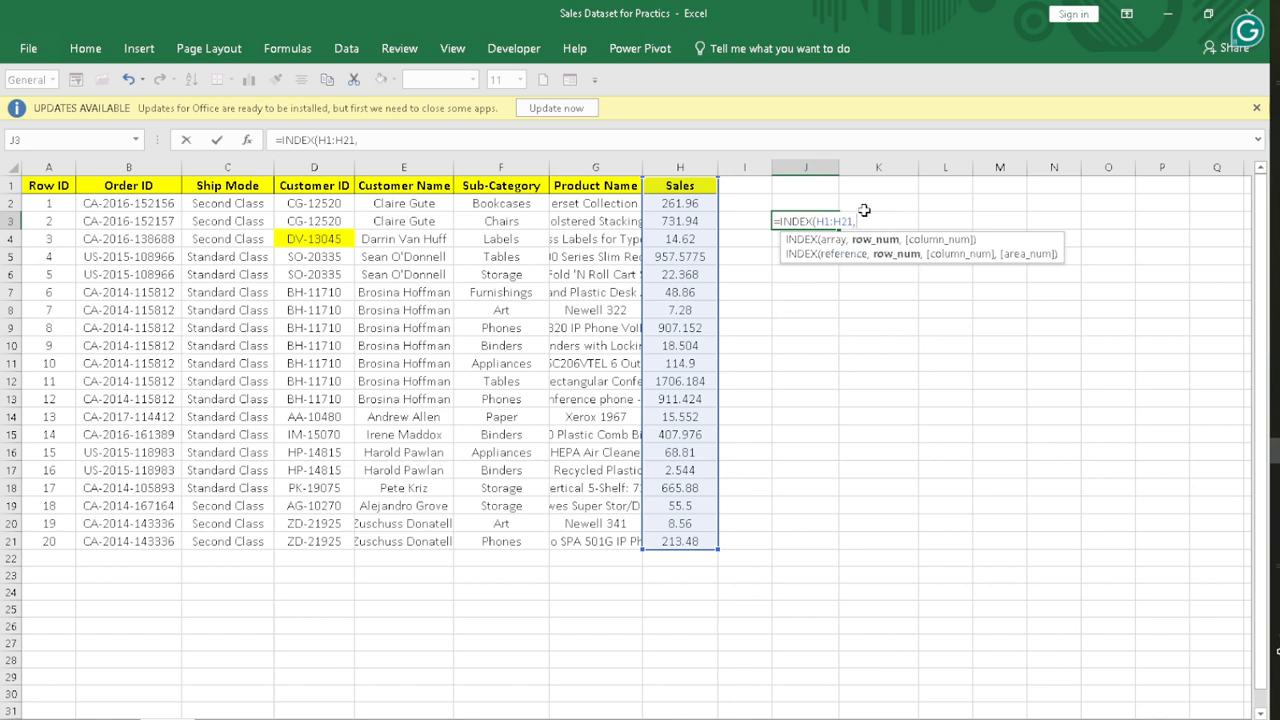
pyautogui.write('match')
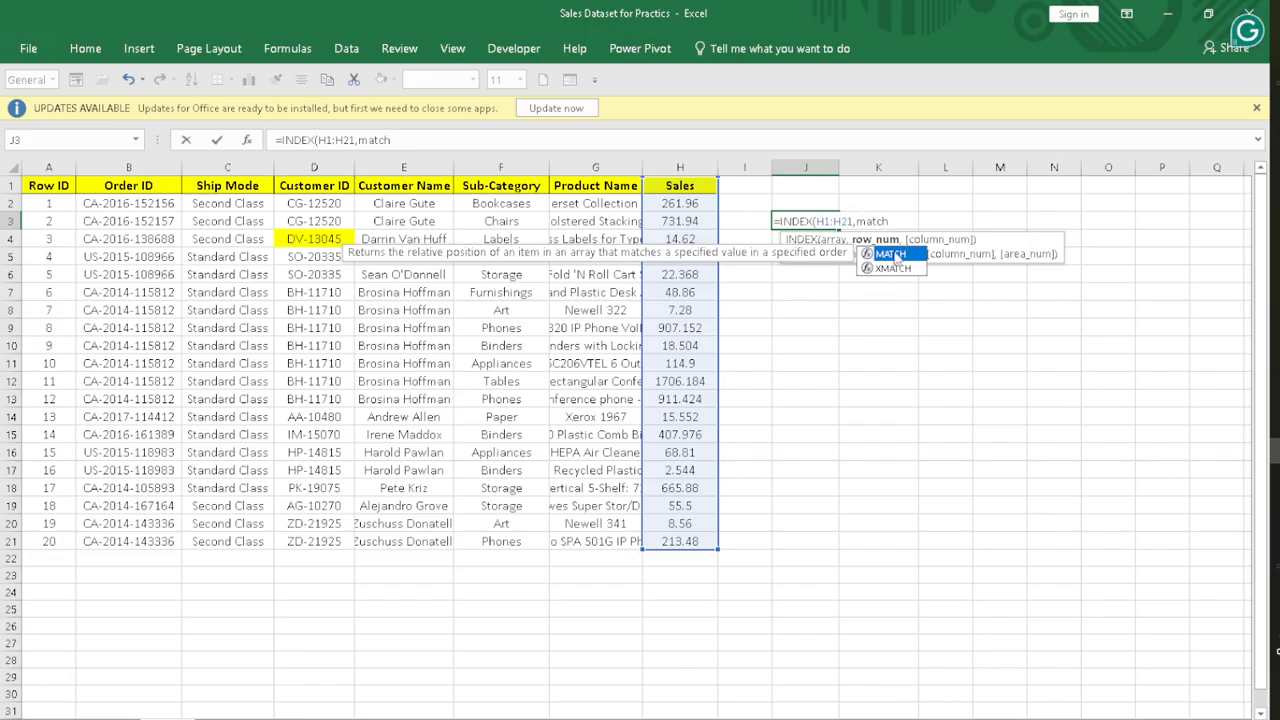
# Step: Complete the J3 formula with MATCH(B11,B1:B21,0) as the row number to look up sales by Order ID, and check the entered formula
pyautogui.doubleClick(893, 254)
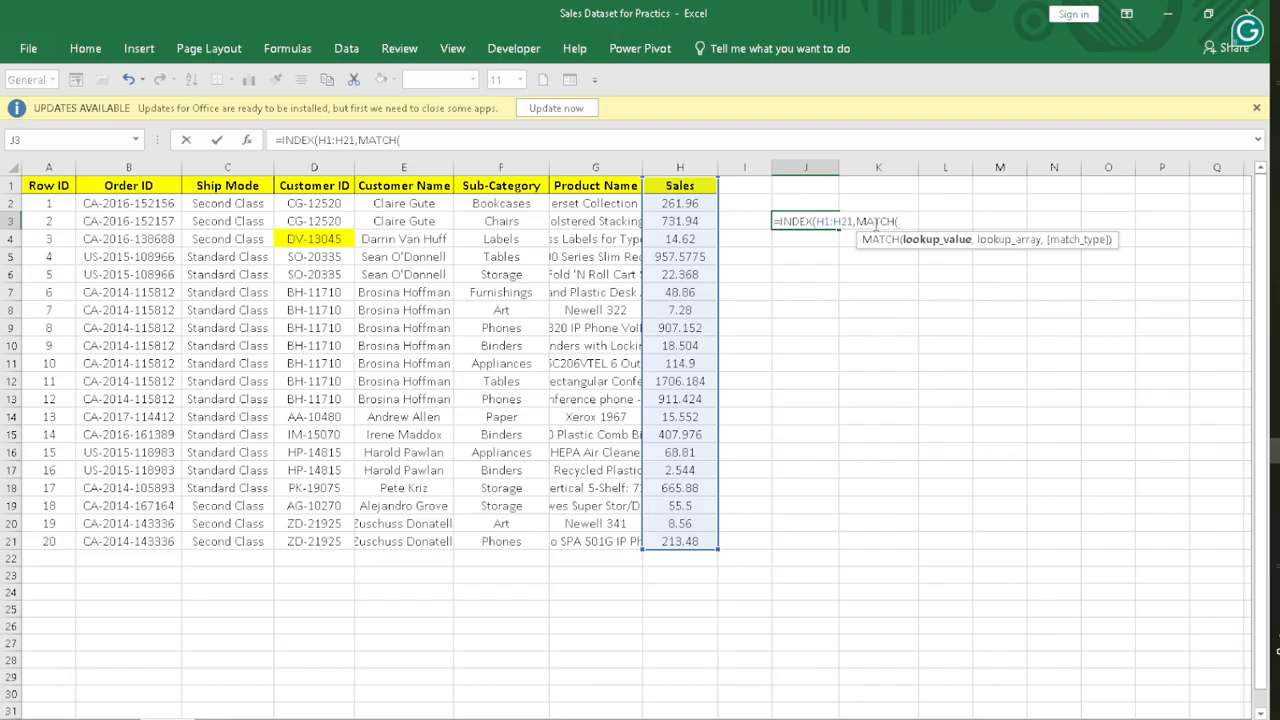
pyautogui.click(54, 364)
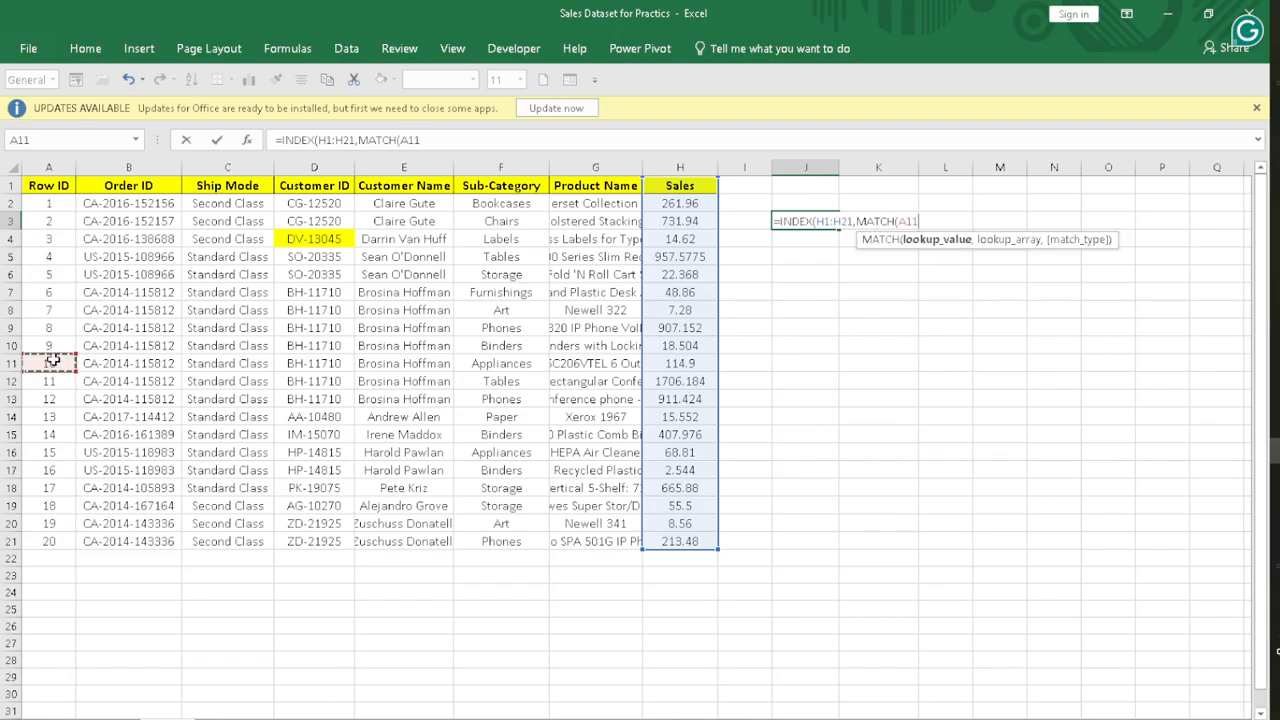
pyautogui.click(143, 364)
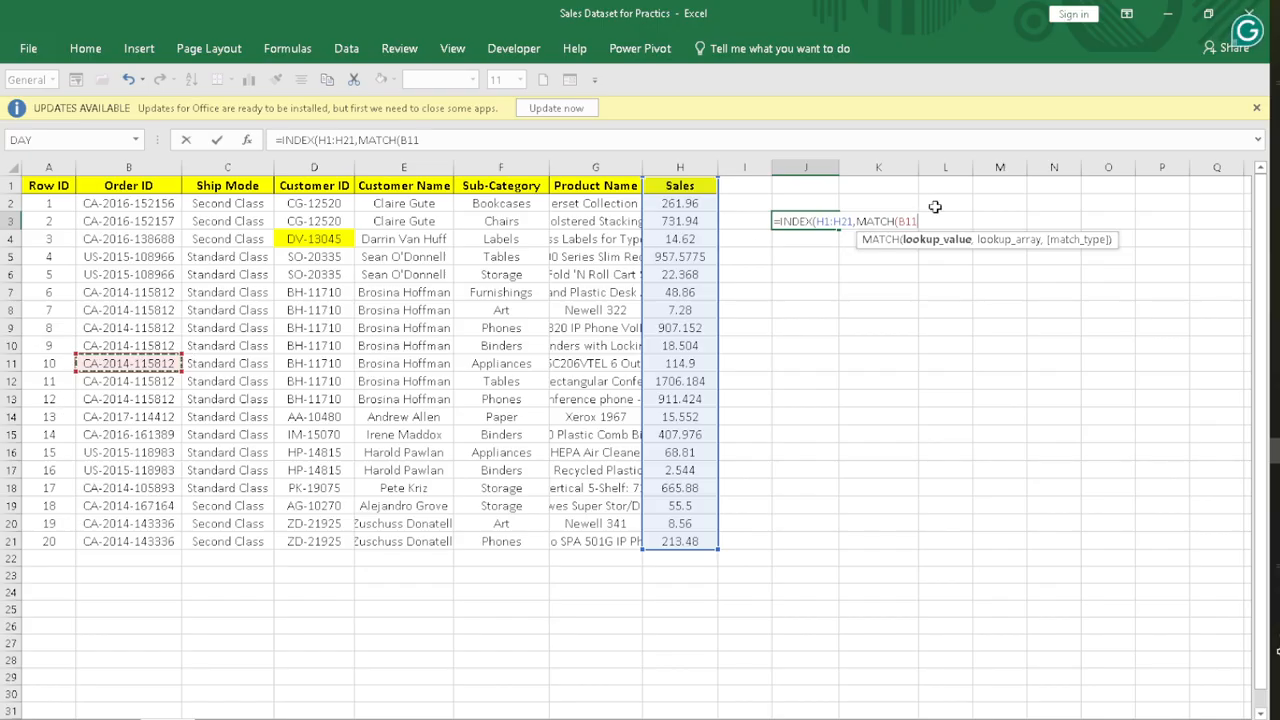
pyautogui.write(',')
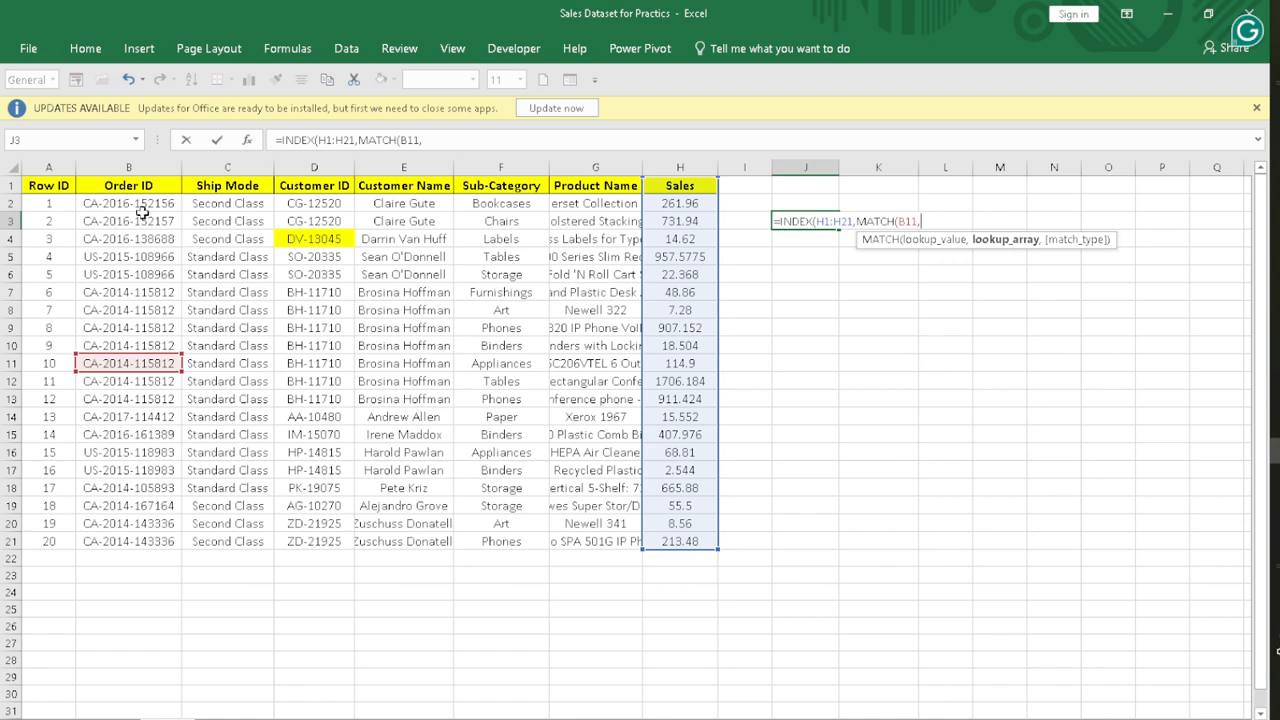
pyautogui.moveTo(133, 182); pyautogui.dragTo(177, 540)
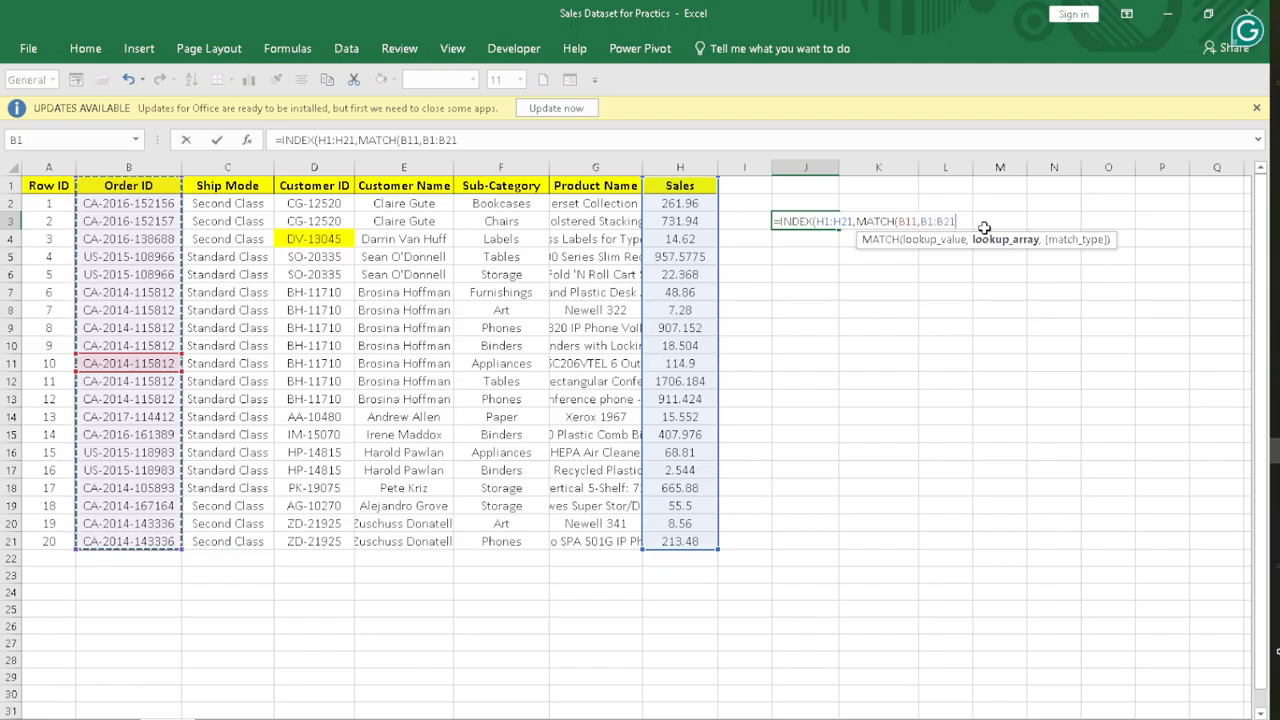
pyautogui.write(',')
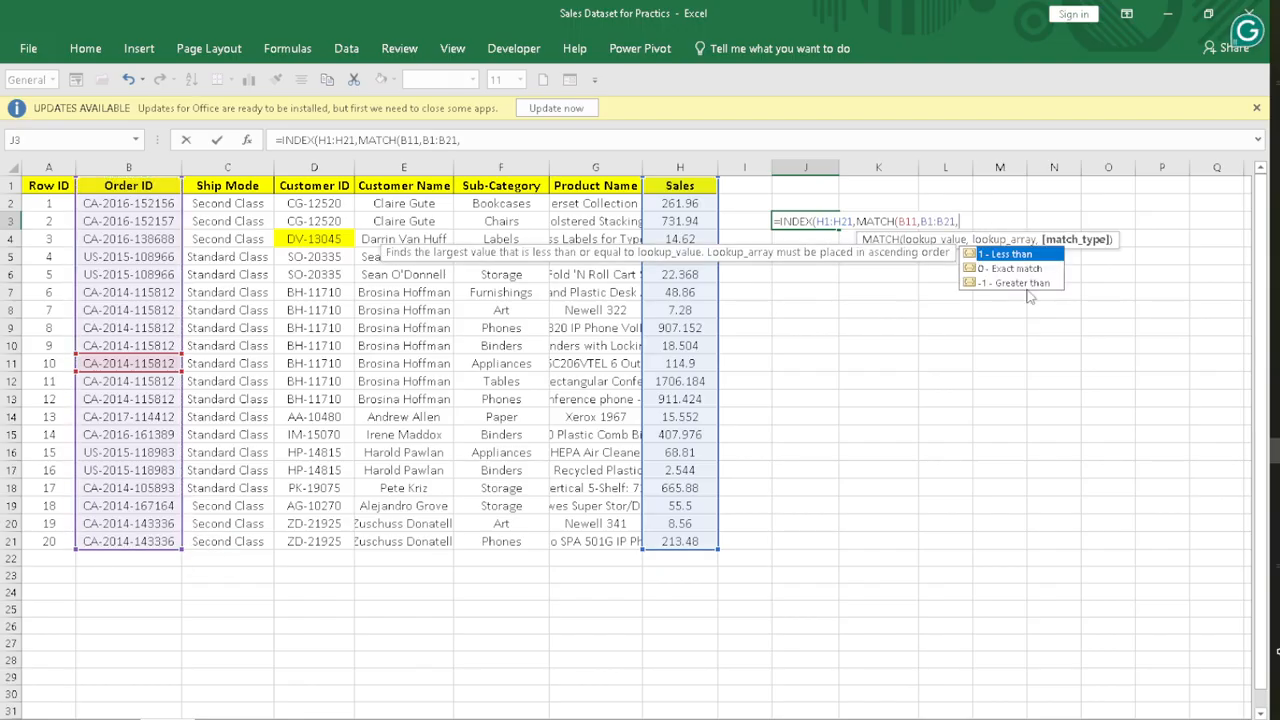
pyautogui.click(1008, 268)
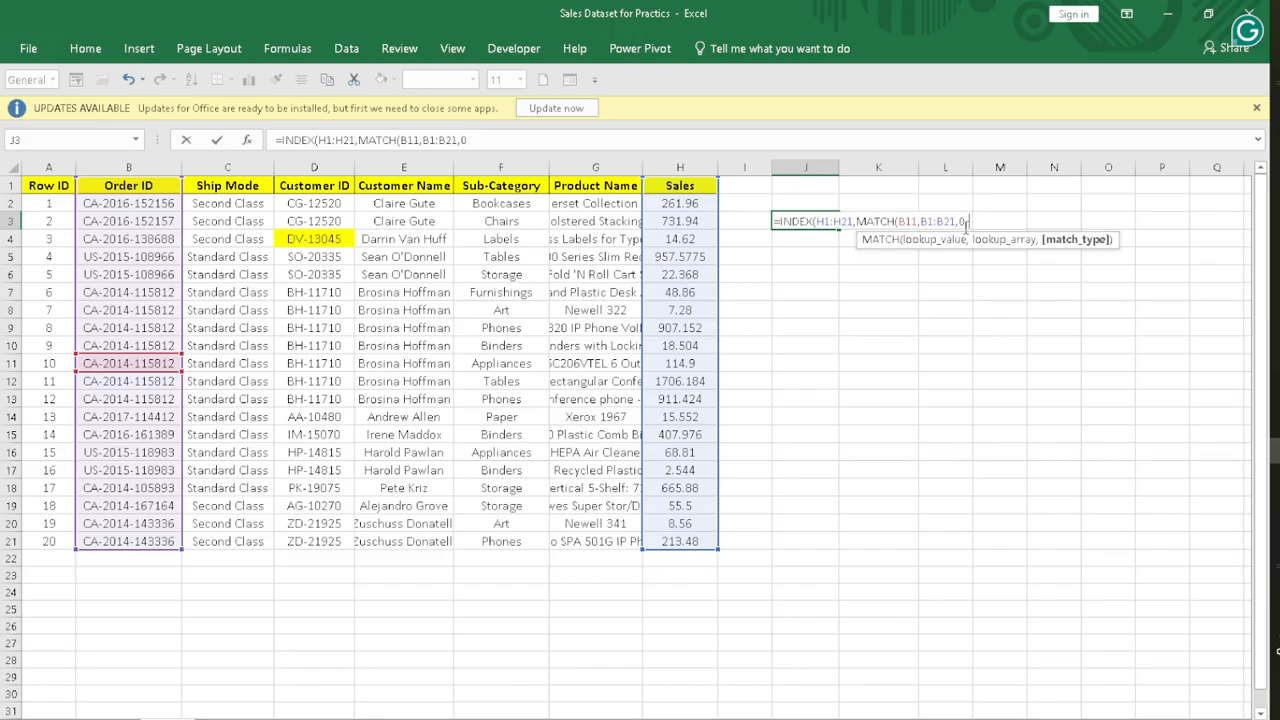
pyautogui.write(')')
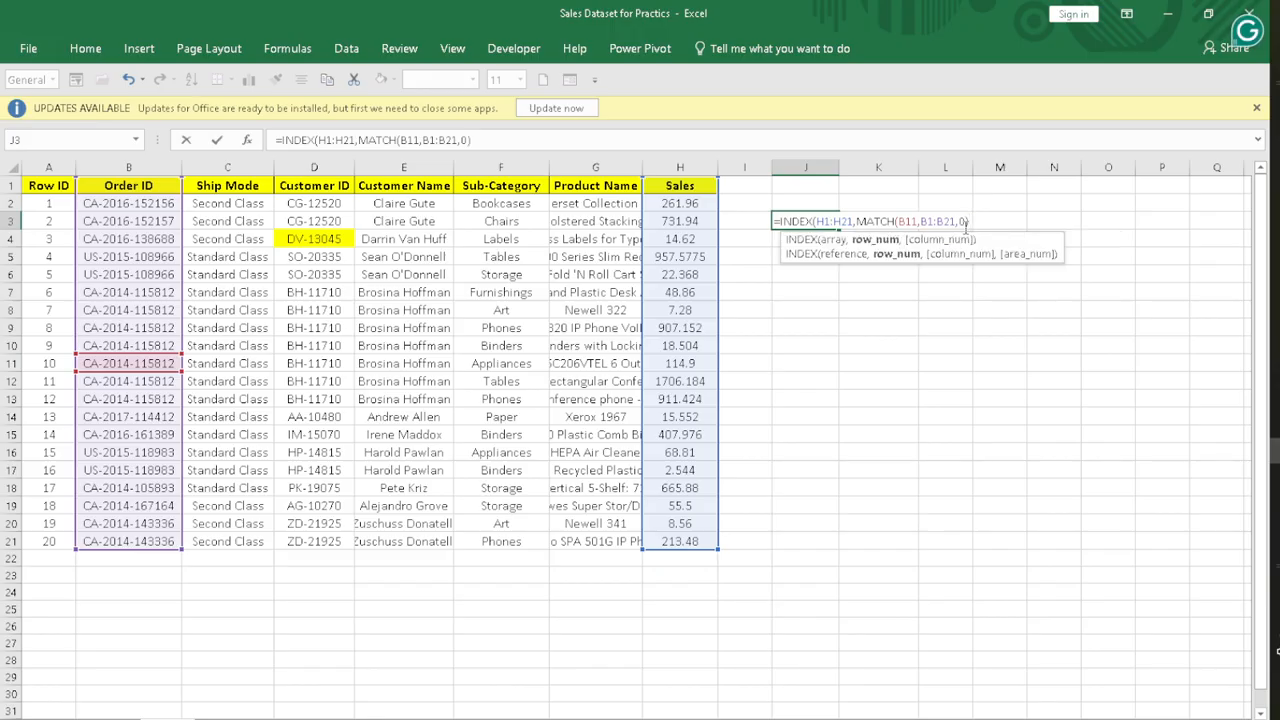
pyautogui.write(')')
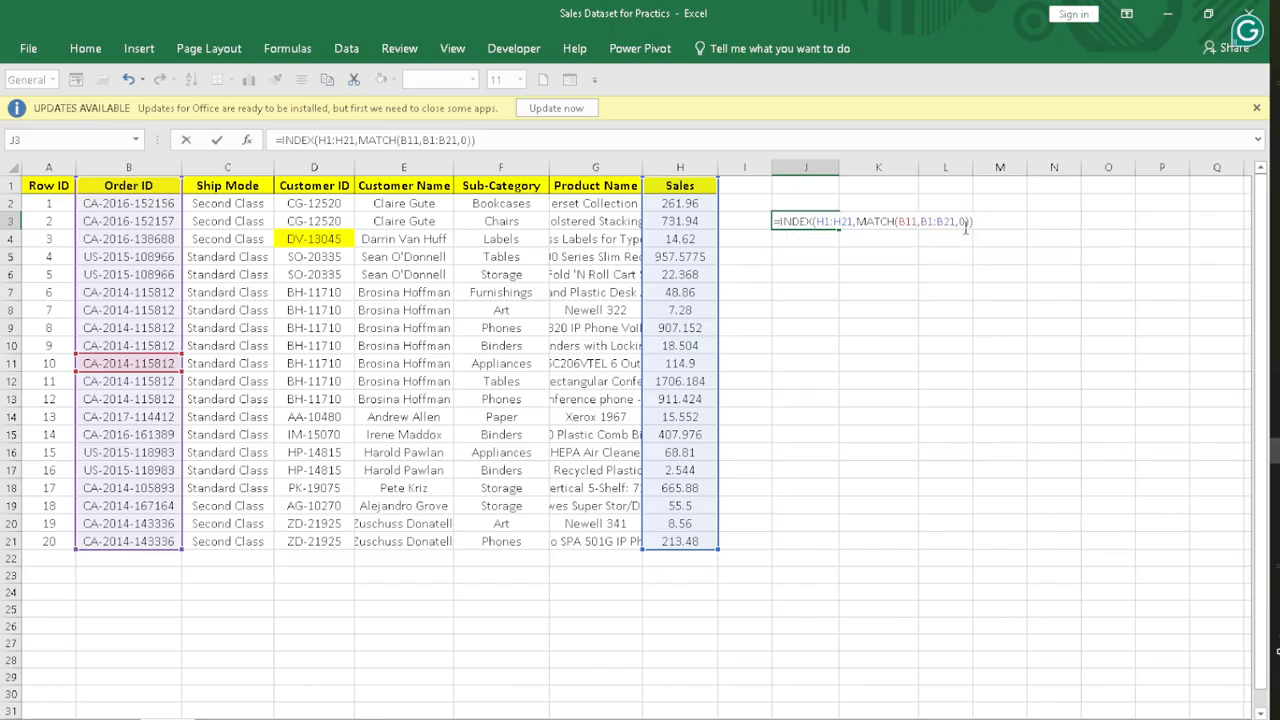
pyautogui.press('Return')
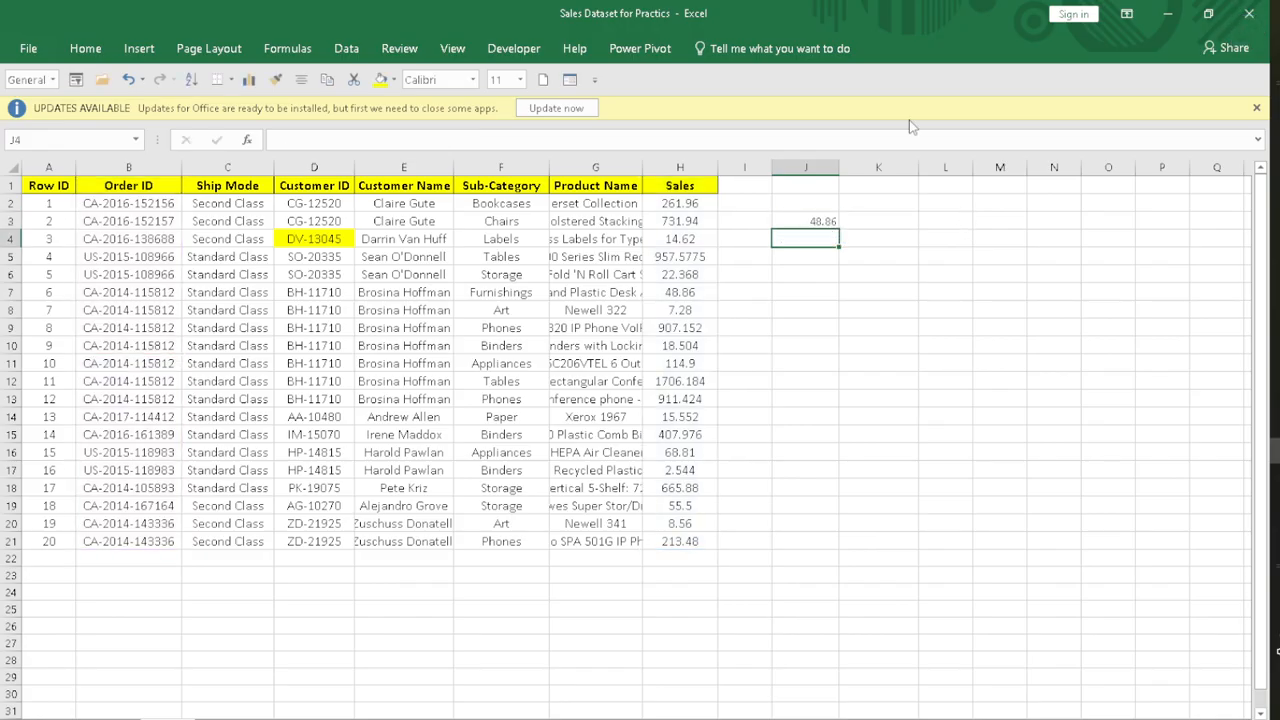
pyautogui.click(796, 218)
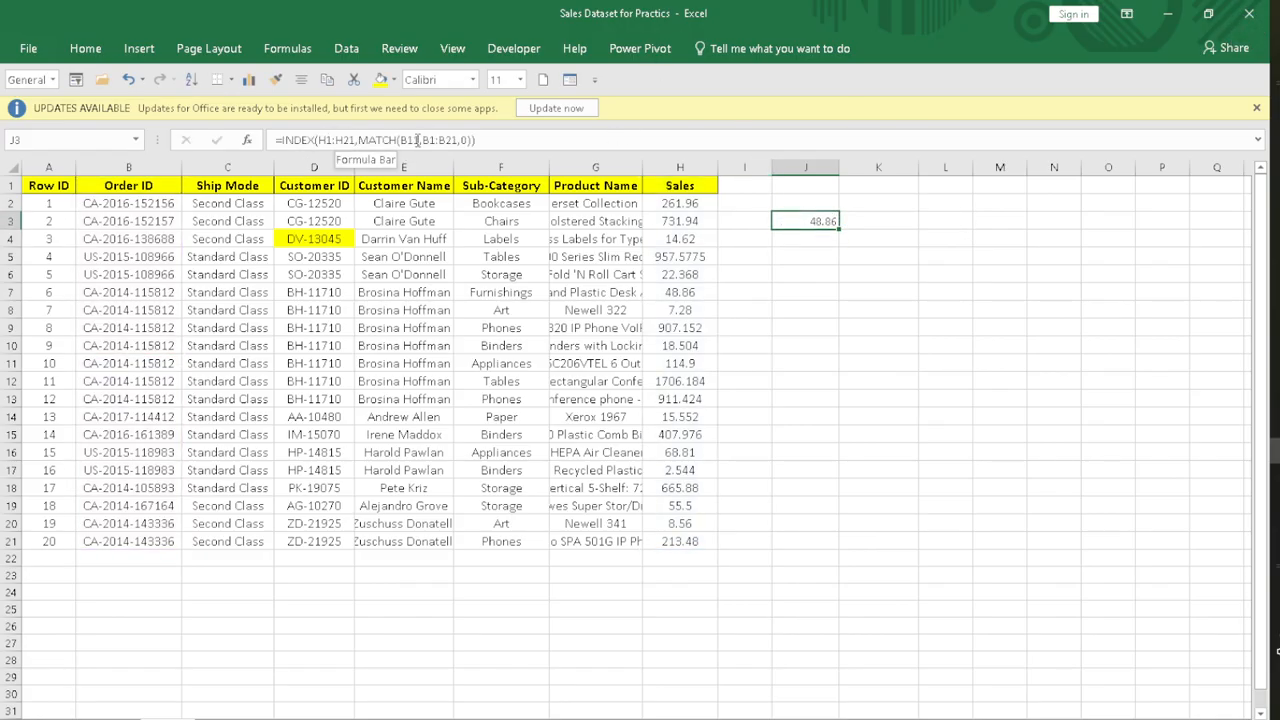
# Step: Compare the INDEX-MATCH formula in J3 with row 12, the repeated Order IDs in B7:B14 and the sales value in H7
pyautogui.click(103, 381)
pyautogui.click(10, 381)
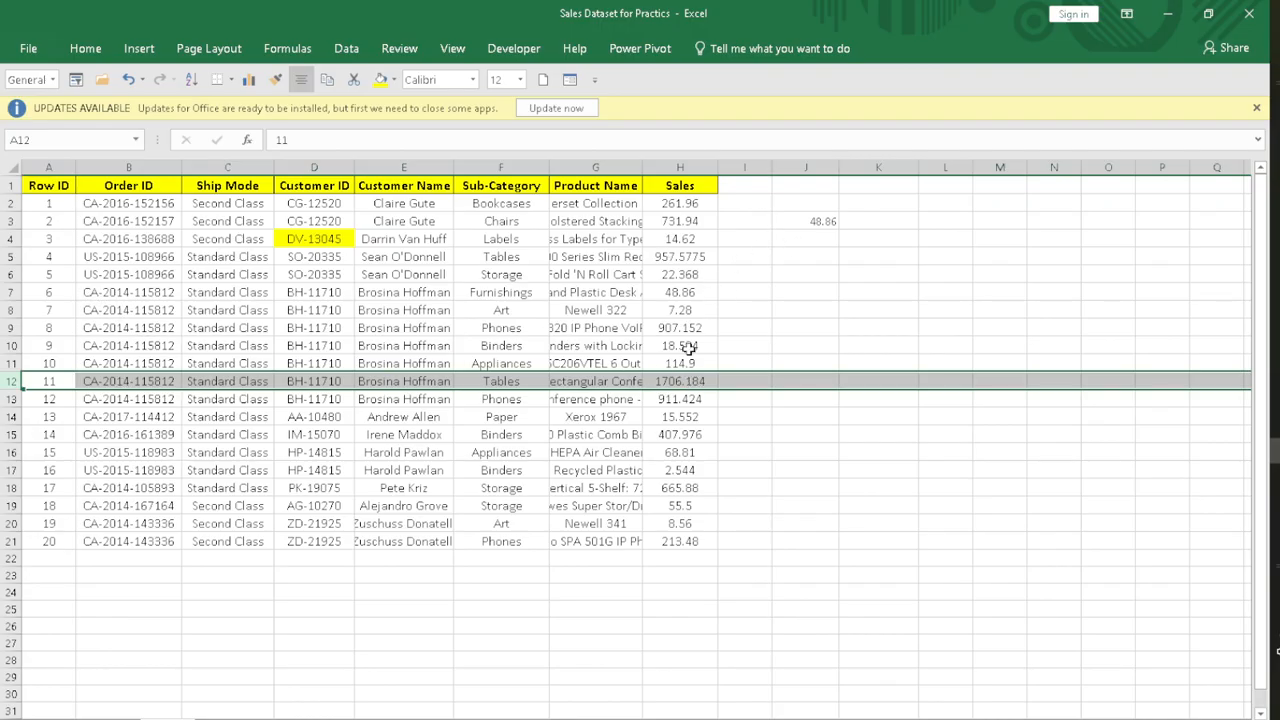
pyautogui.click(684, 291)
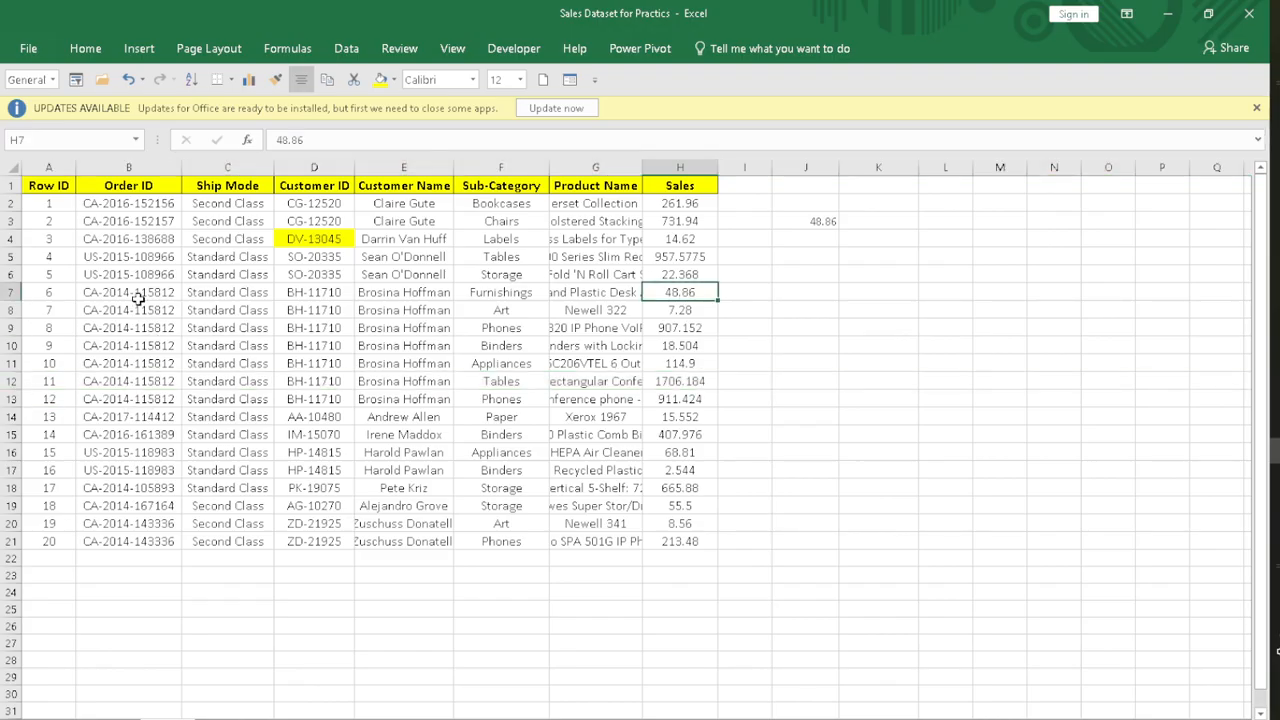
pyautogui.moveTo(138, 290); pyautogui.dragTo(158, 410)
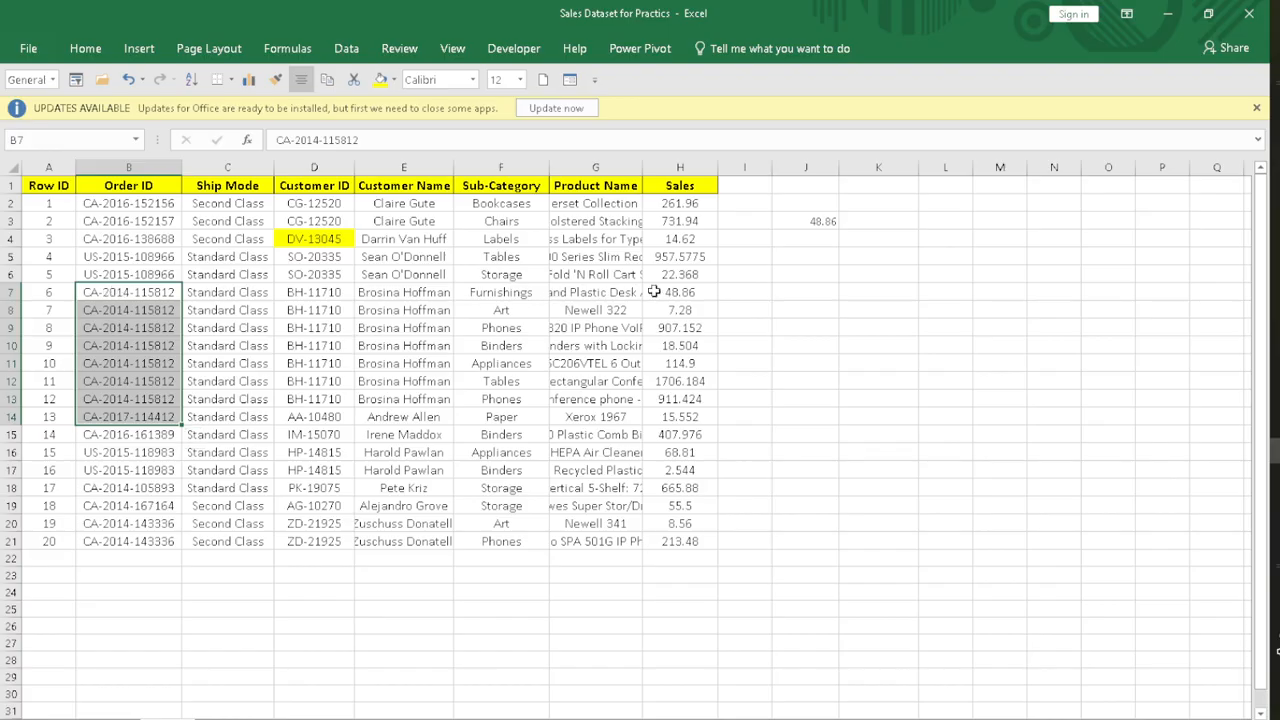
pyautogui.click(656, 291)
pyautogui.click(799, 220)
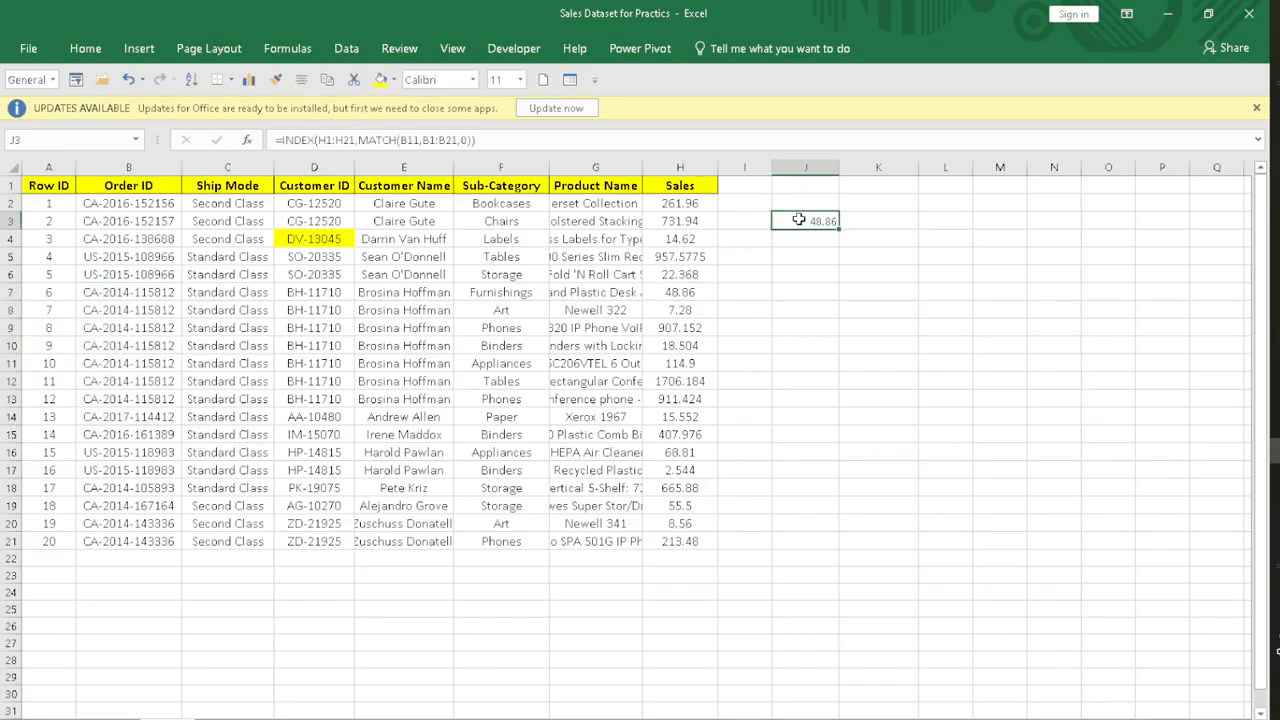
# Step: Start a second INDEX formula in cell K3 with the Sales range H1:H21 as its array
pyautogui.click(888, 220)
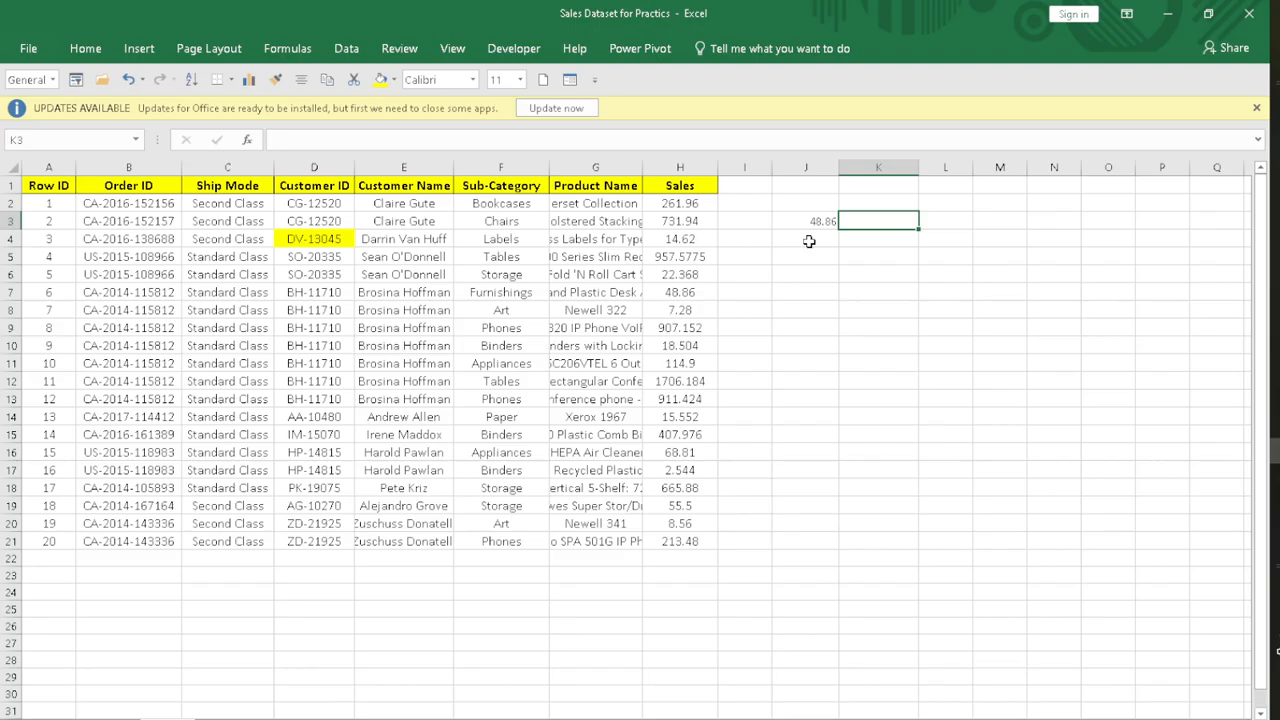
pyautogui.doubleClick(864, 214)
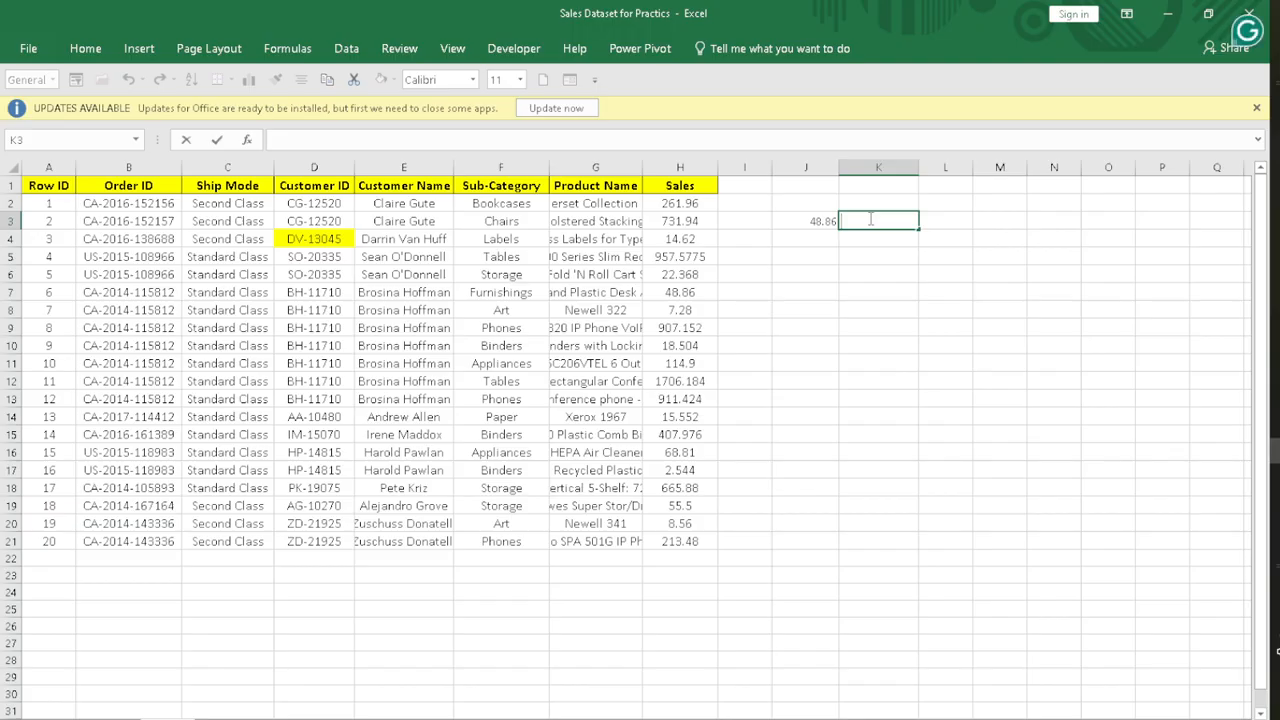
pyautogui.write('=index')
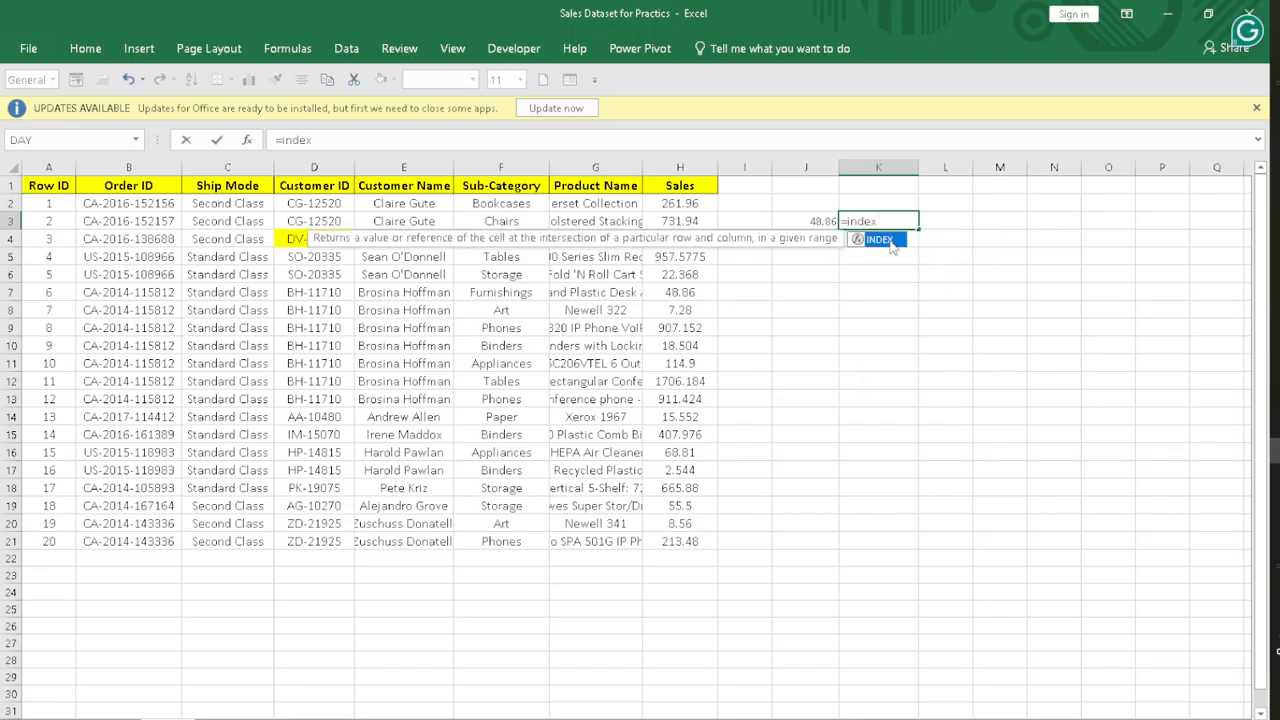
pyautogui.doubleClick(900, 240)
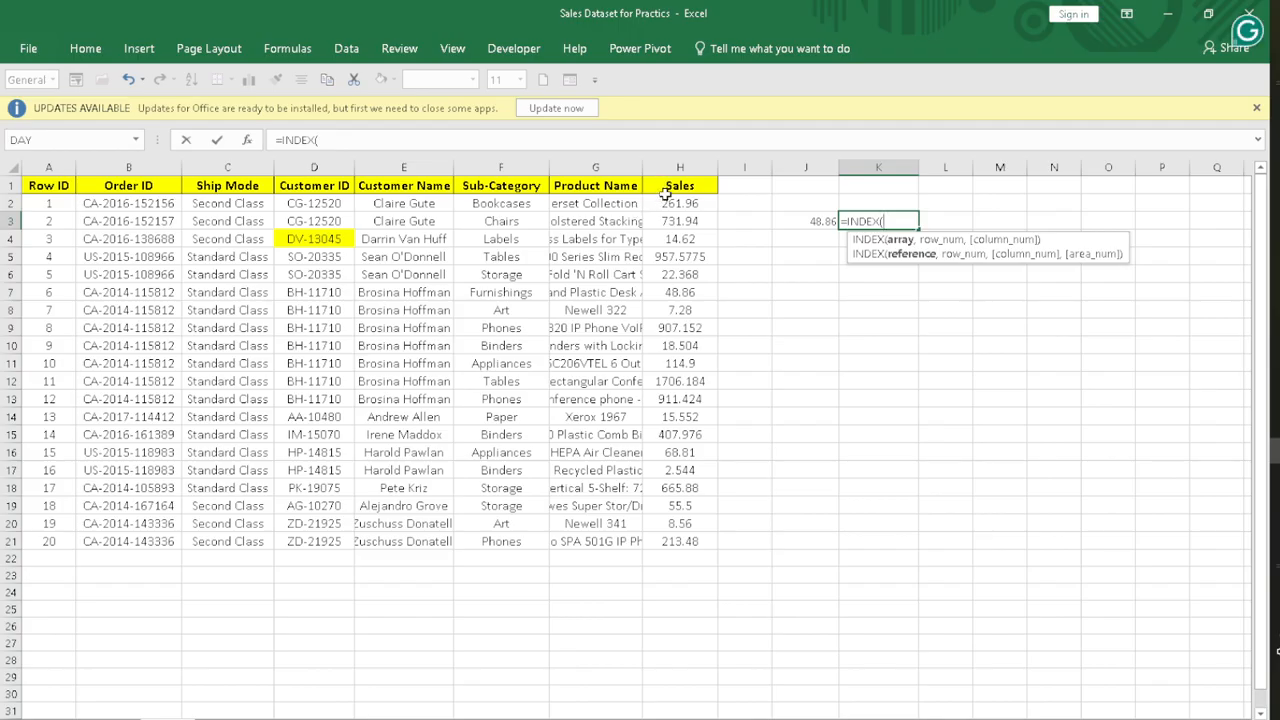
pyautogui.moveTo(663, 189); pyautogui.dragTo(706, 556)
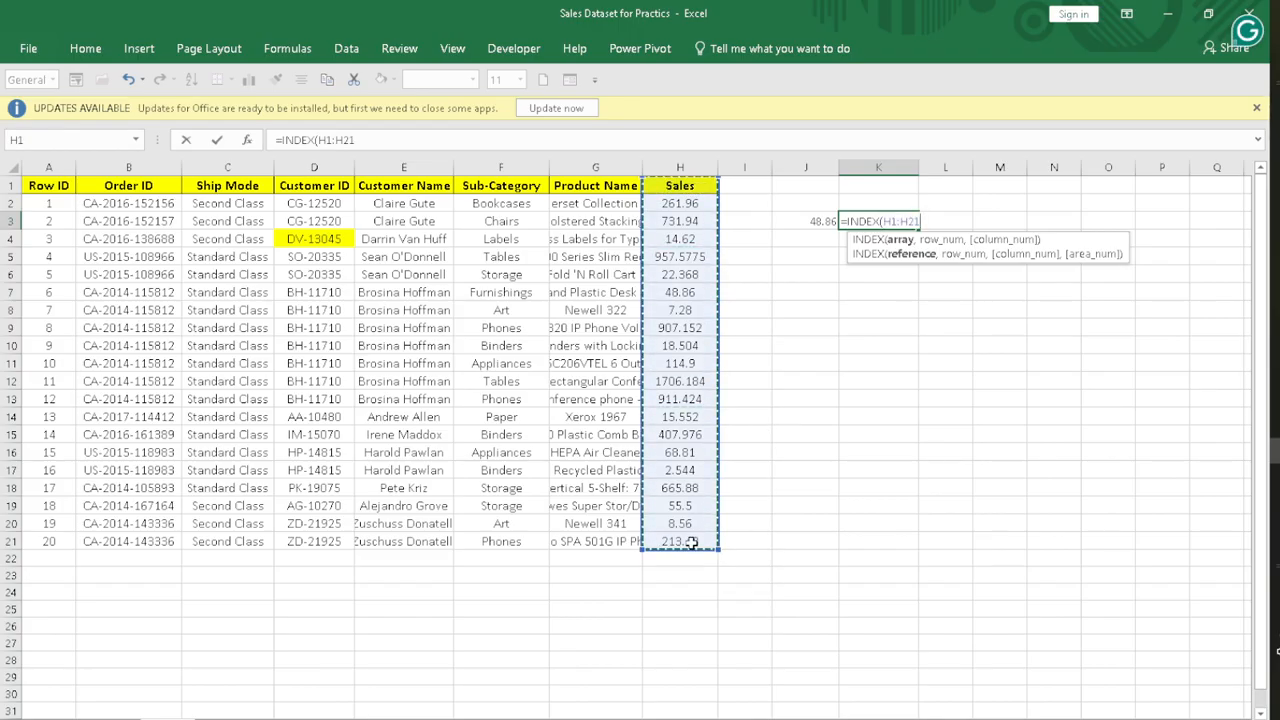
pyautogui.write(',')
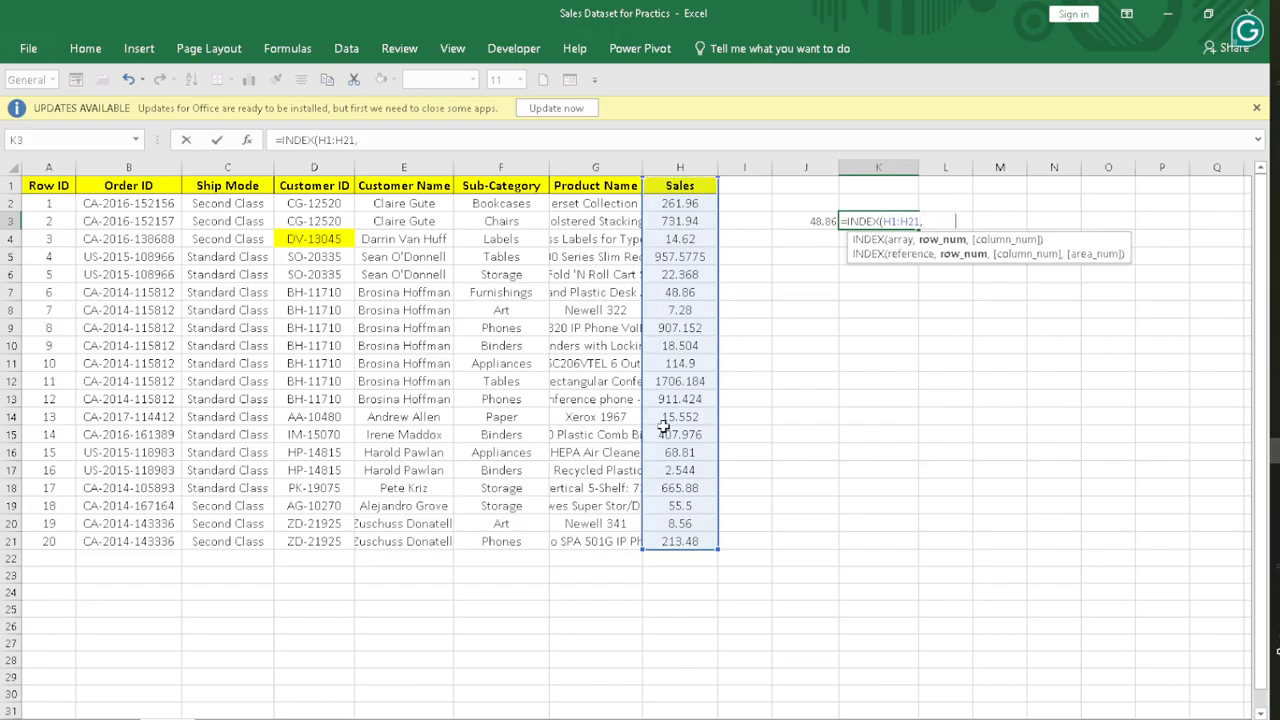
pyautogui.write('match')
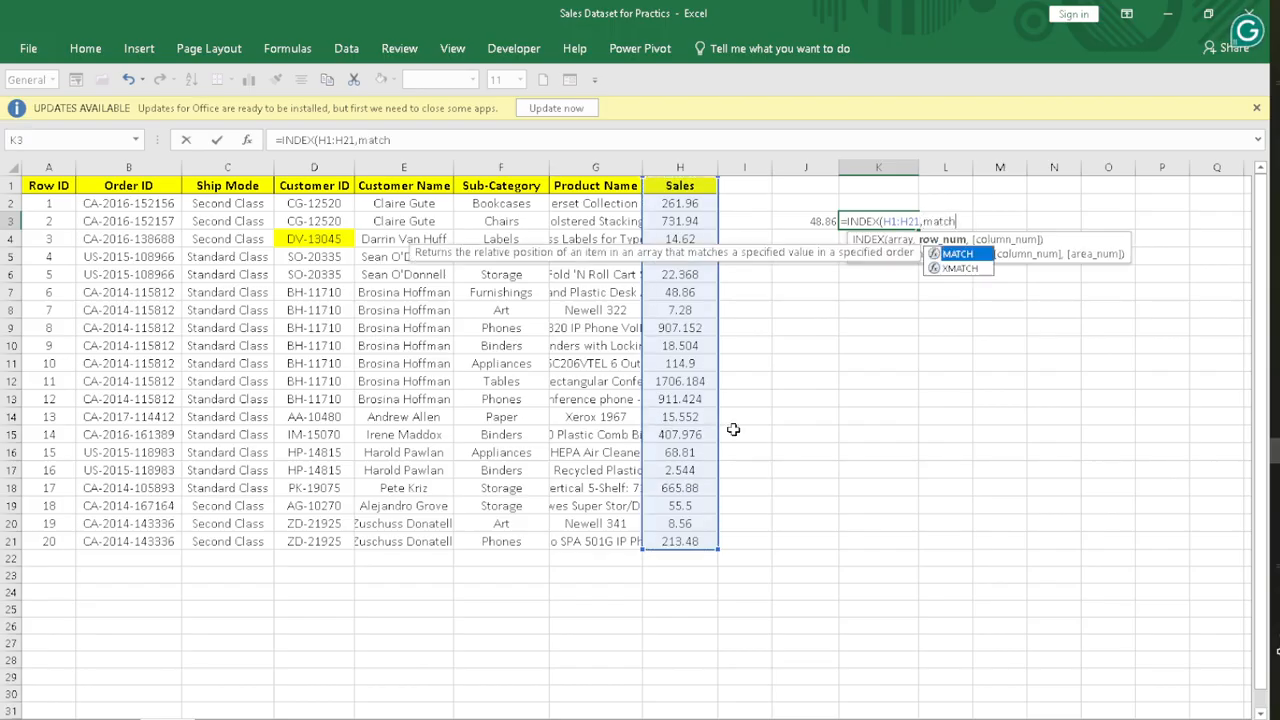
# Step: Nest a MATCH function as the row number in K3, with B19 as lookup value and B1:B21 as lookup array
pyautogui.doubleClick(960, 256)
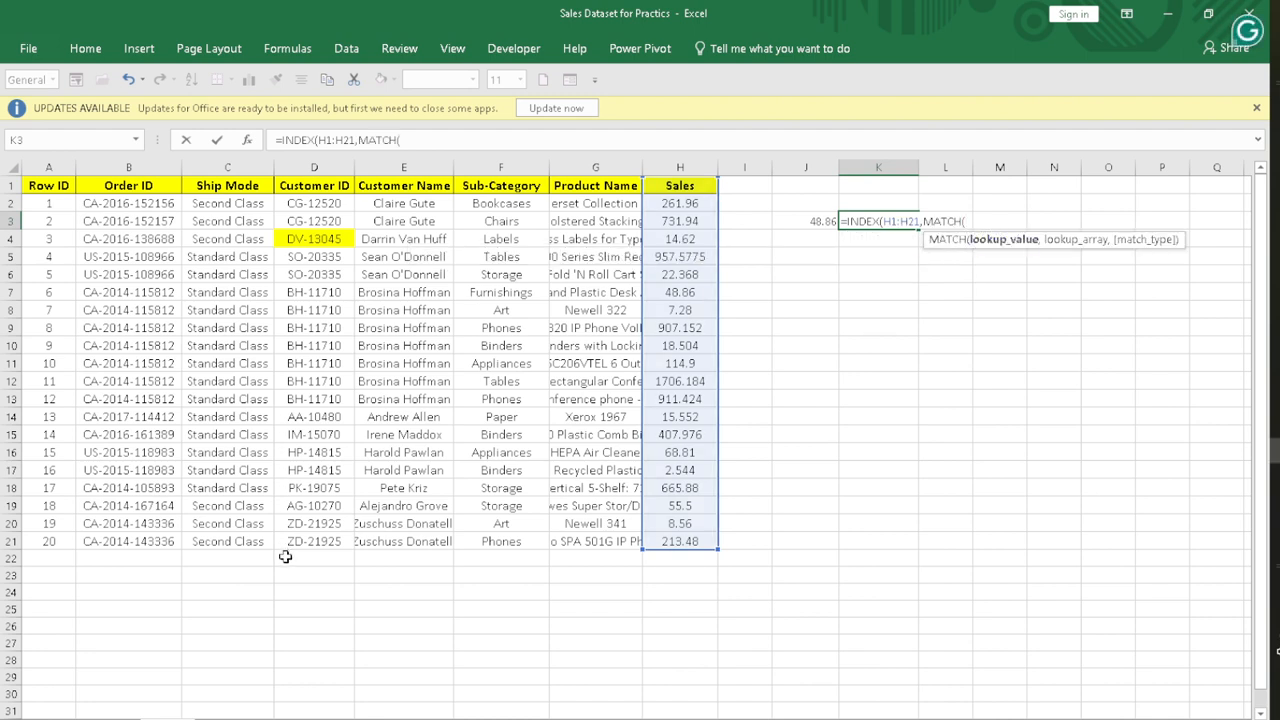
pyautogui.click(105, 507)
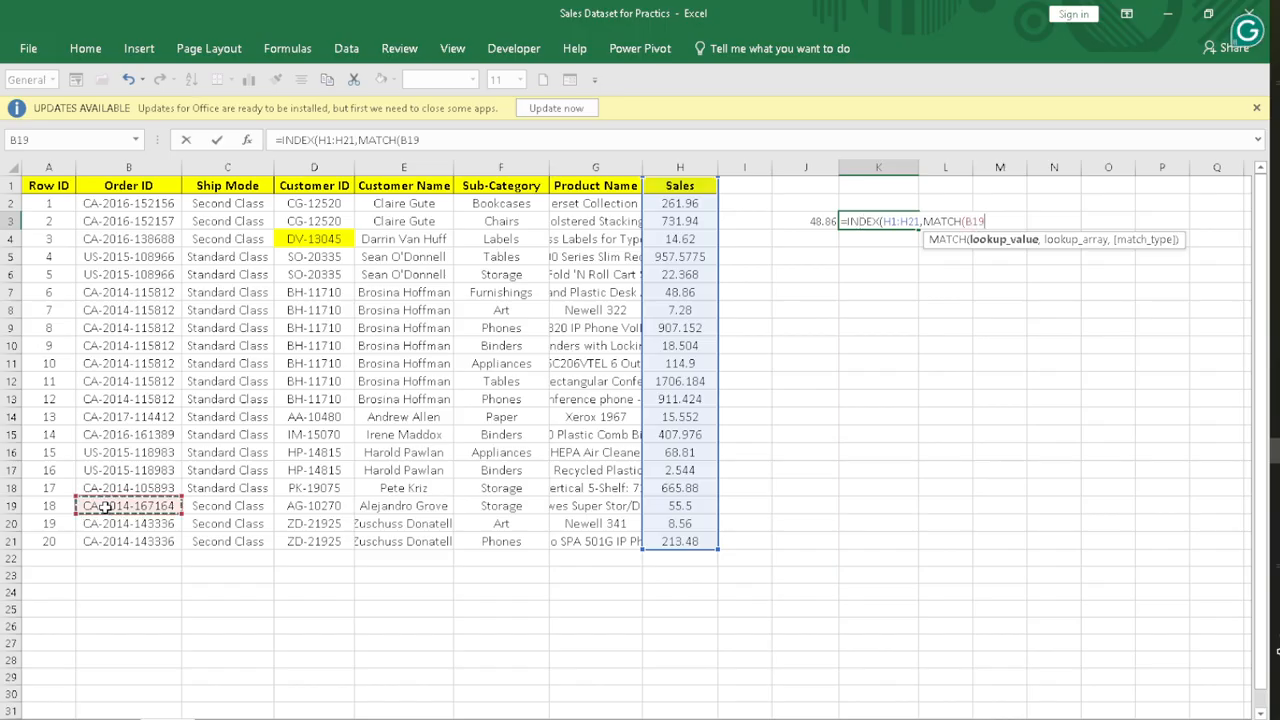
pyautogui.write(',')
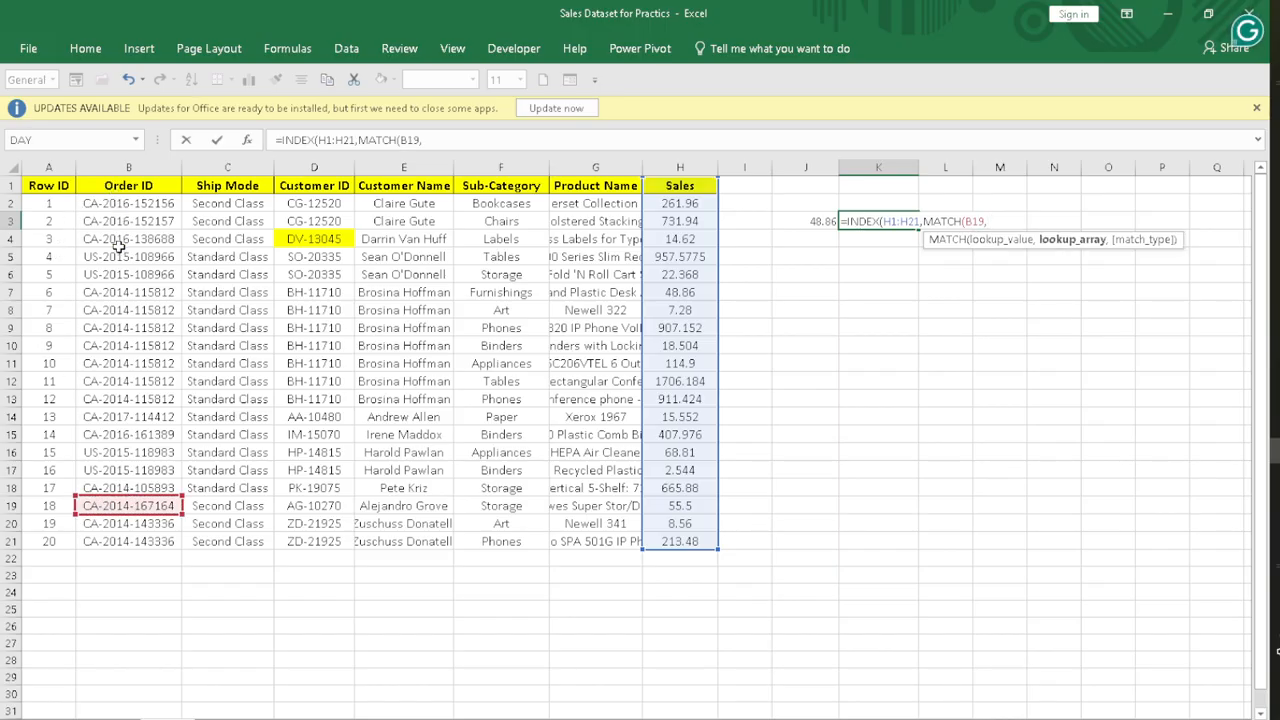
pyautogui.moveTo(127, 186); pyautogui.dragTo(125, 541)
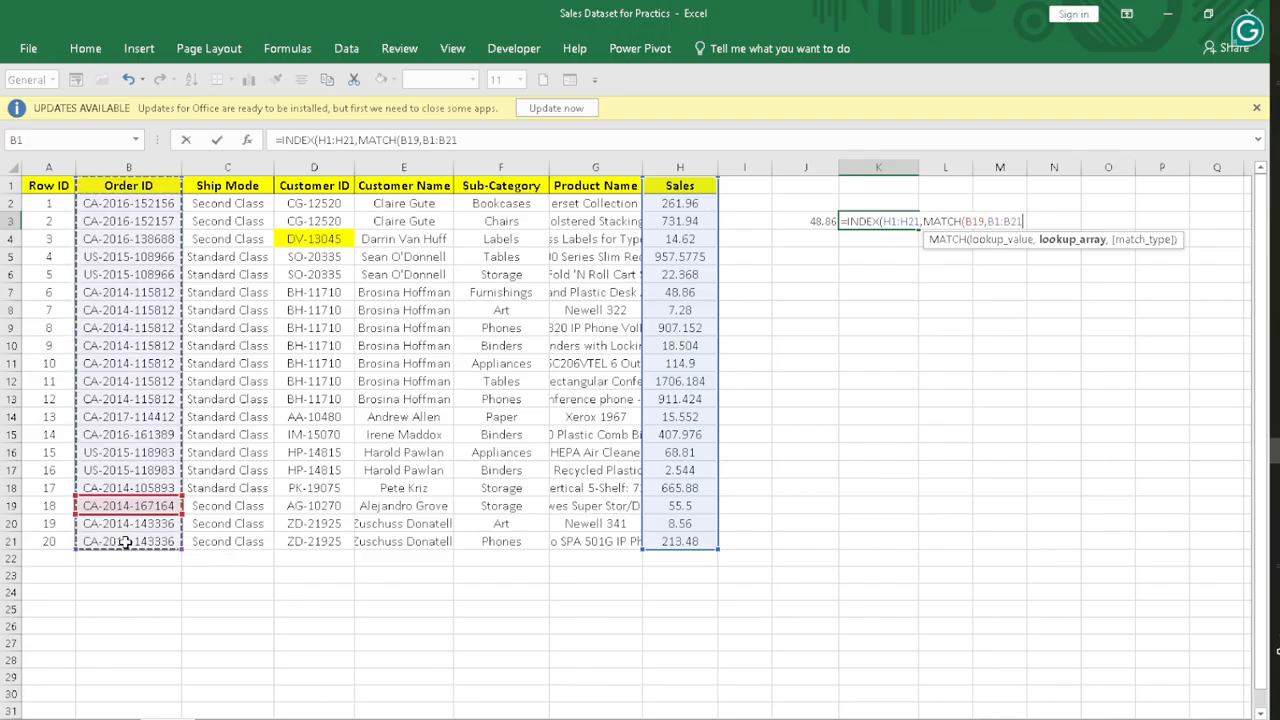
# Step: Set the MATCH type to 0 (Exact match) and enter the completed formula =INDEX(H1:H21,MATCH(B19,B1:B21,0)) in K3
pyautogui.write(',')
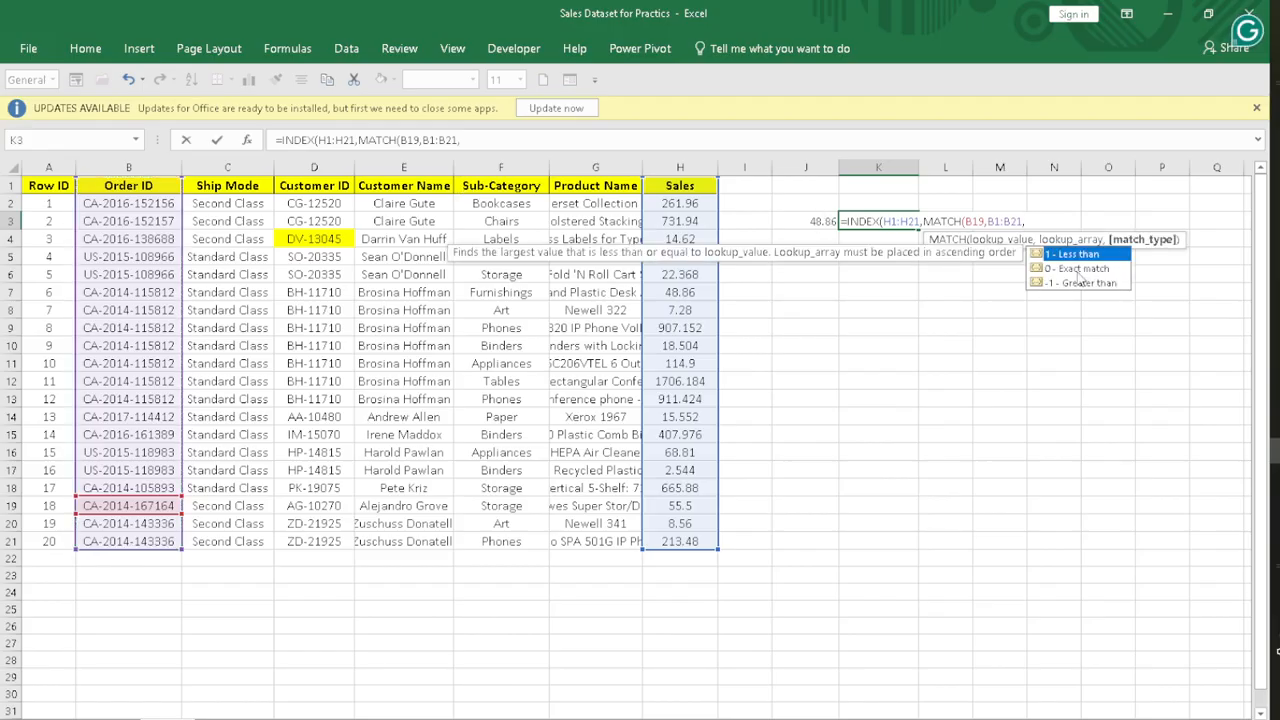
pyautogui.click(1075, 269)
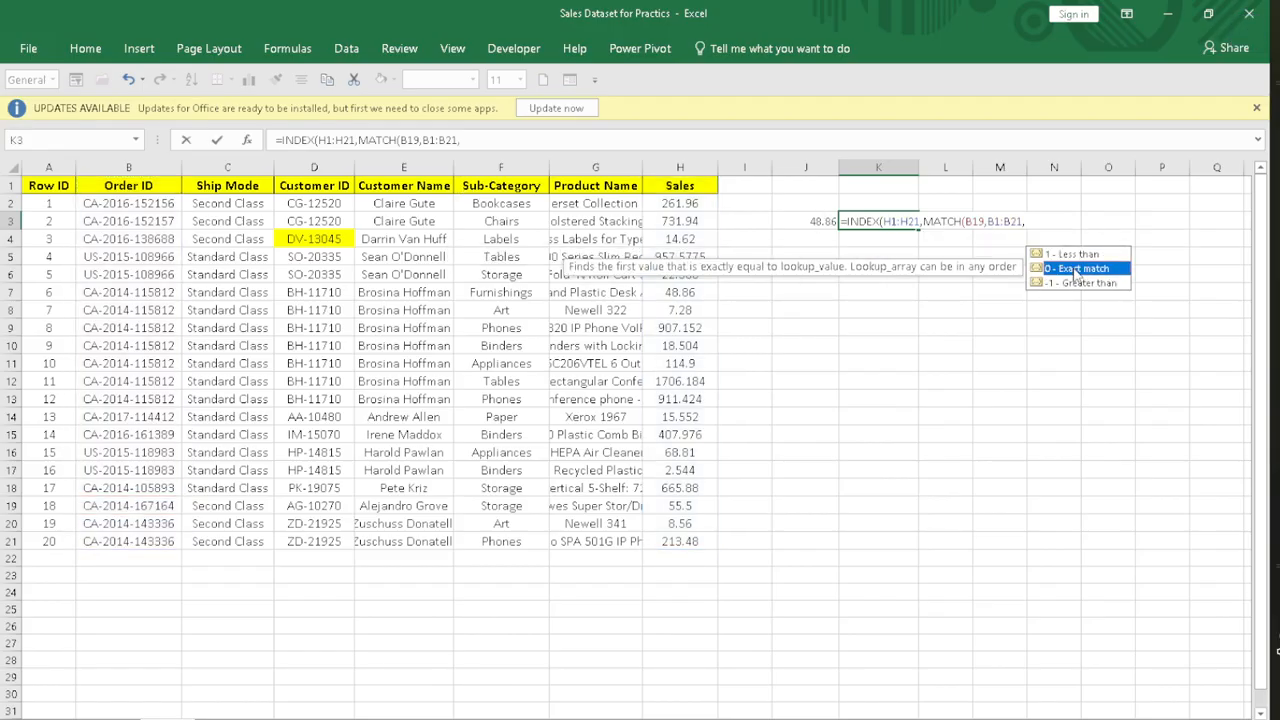
pyautogui.doubleClick(1075, 269)
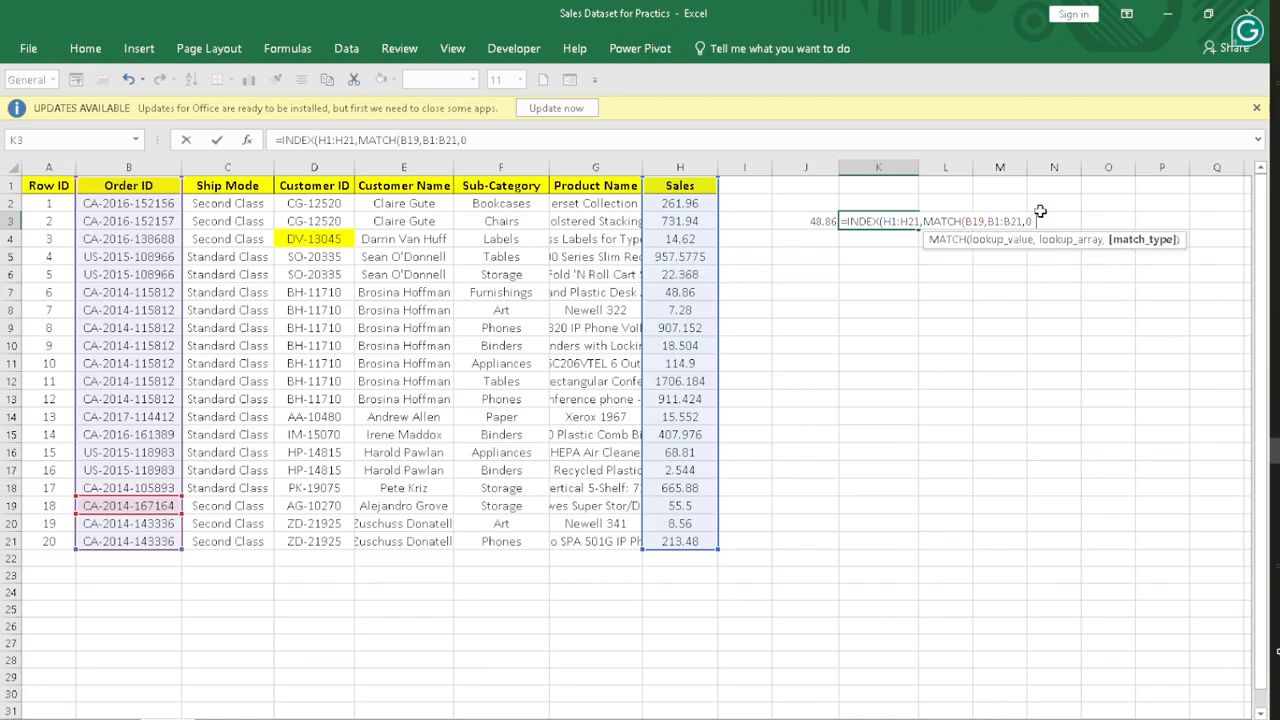
pyautogui.write(')')
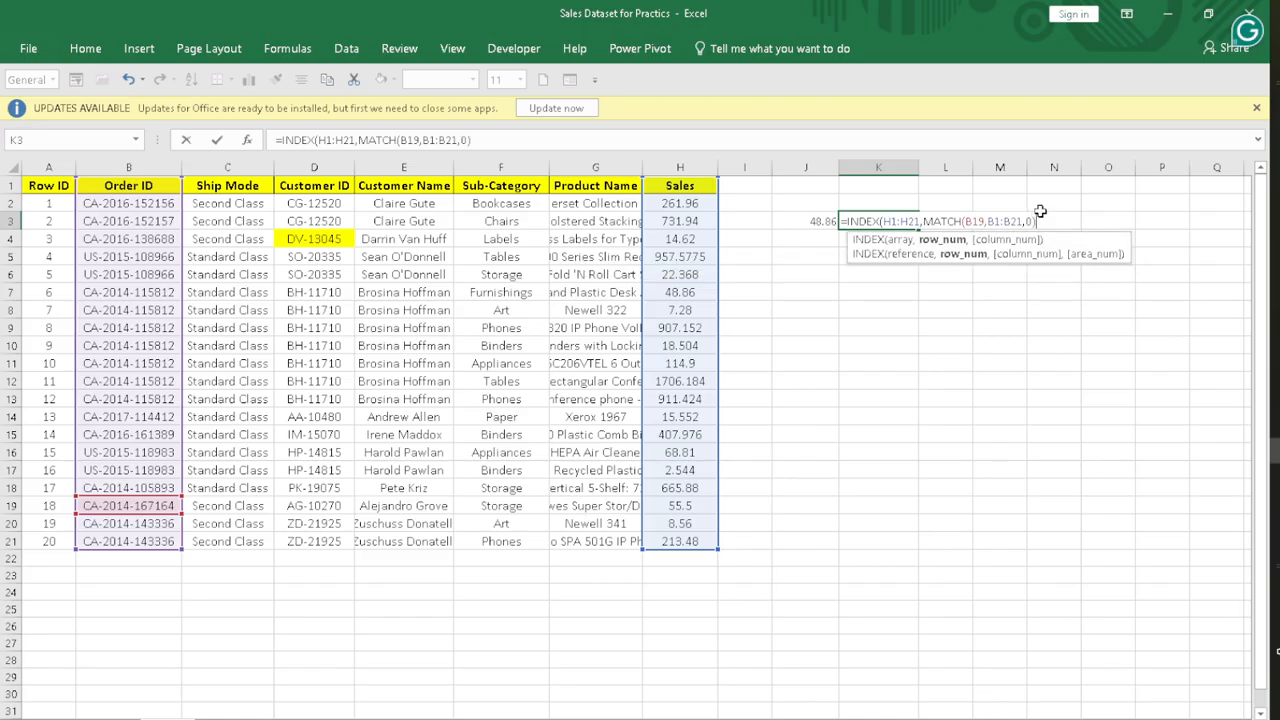
pyautogui.write(')')
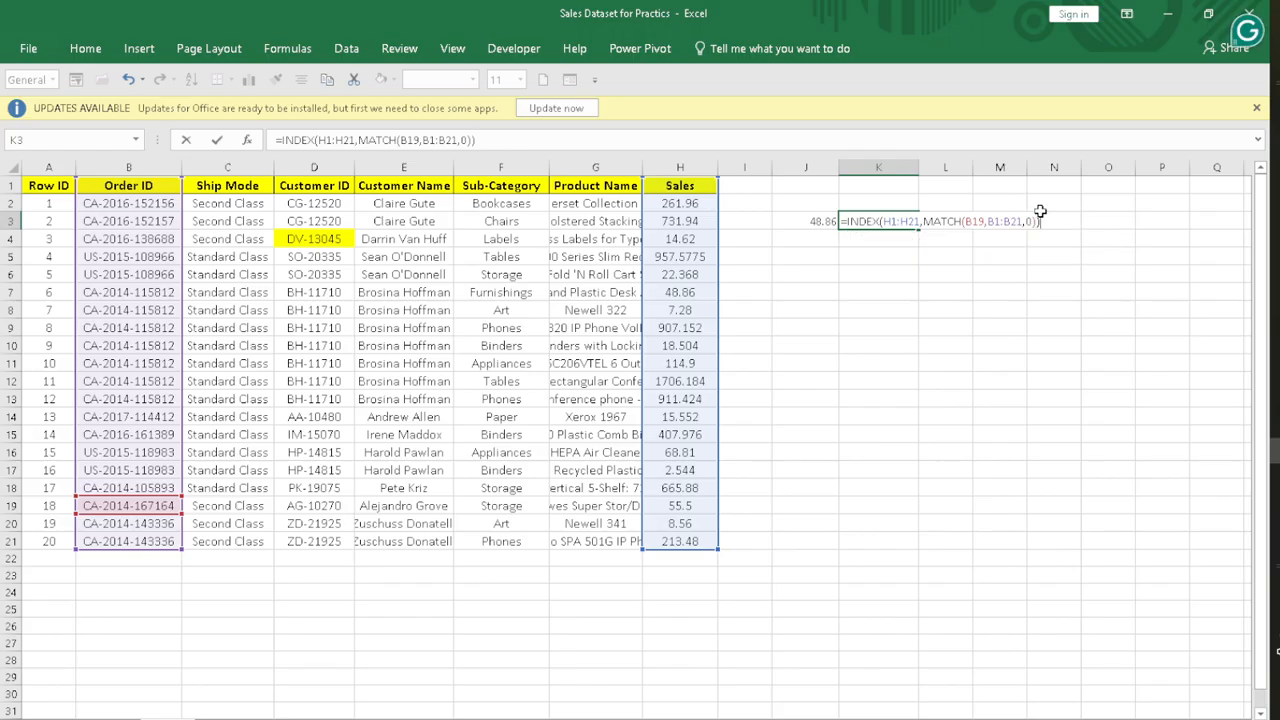
pyautogui.press('Return')
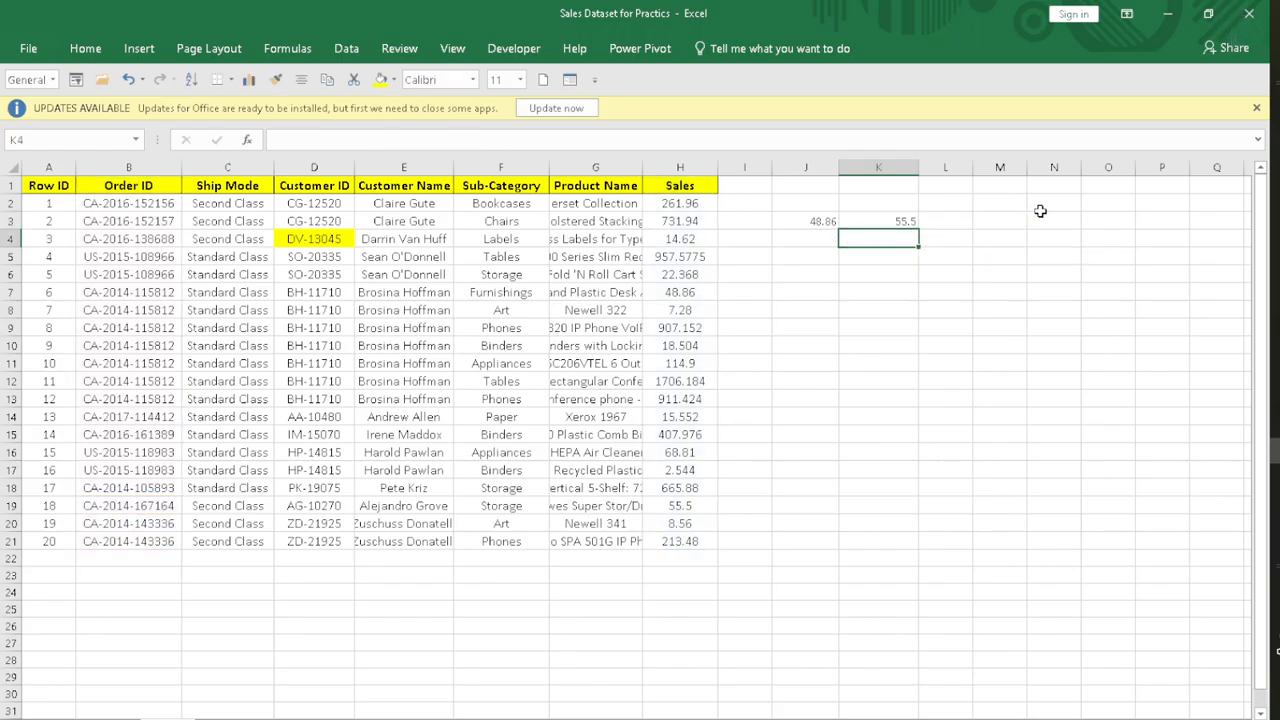
# Step: Check the Order ID and sales value across row 19 against the lookup result in K3
pyautogui.click(137, 505)
pyautogui.click(8, 505)
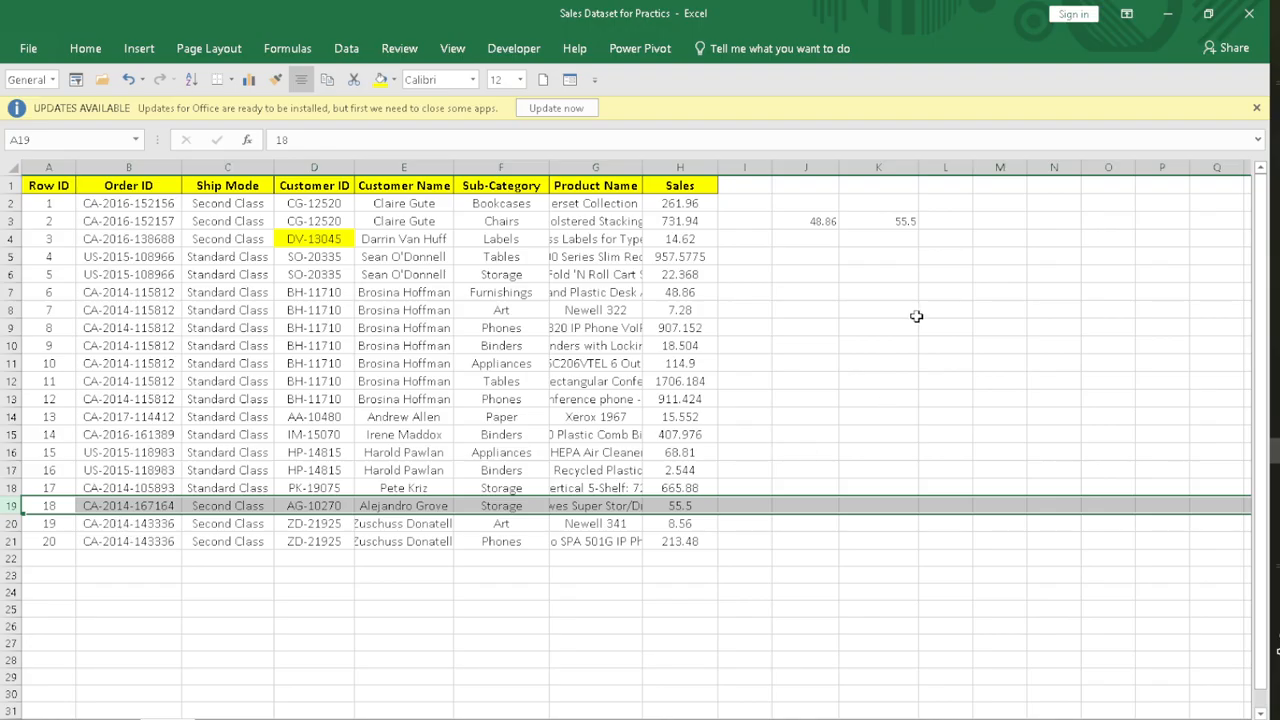
pyautogui.click(916, 316)
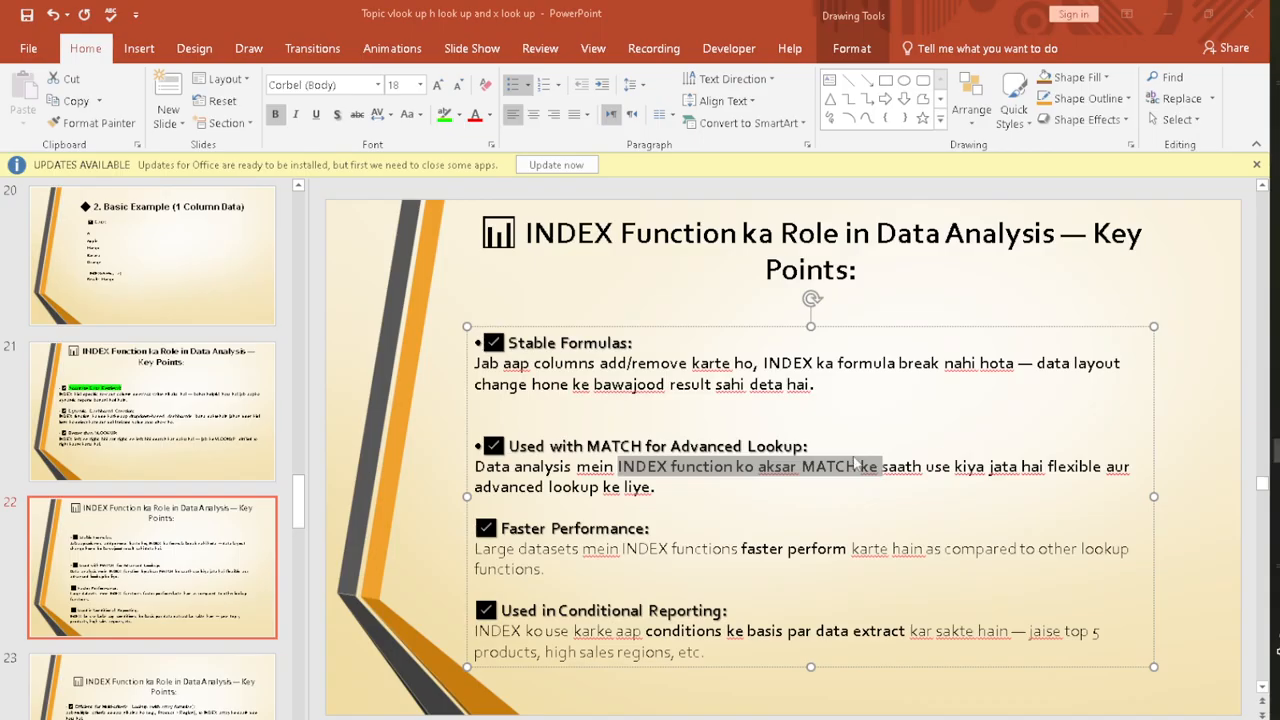
# Step: Switch to the PowerPoint slide and read the Faster Performance and Used in Conditional Reporting points
pyautogui.click(650, 528)
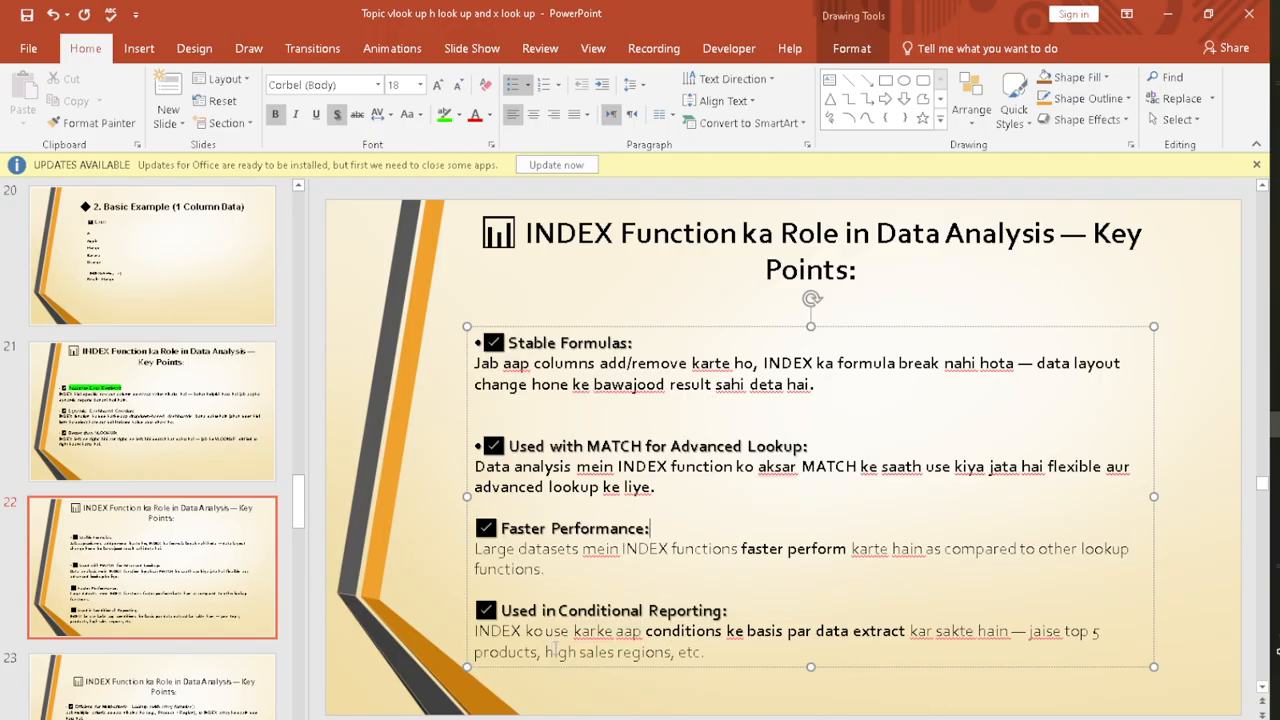
pyautogui.moveTo(548, 652); pyautogui.dragTo(708, 652)
pyautogui.click(708, 652)
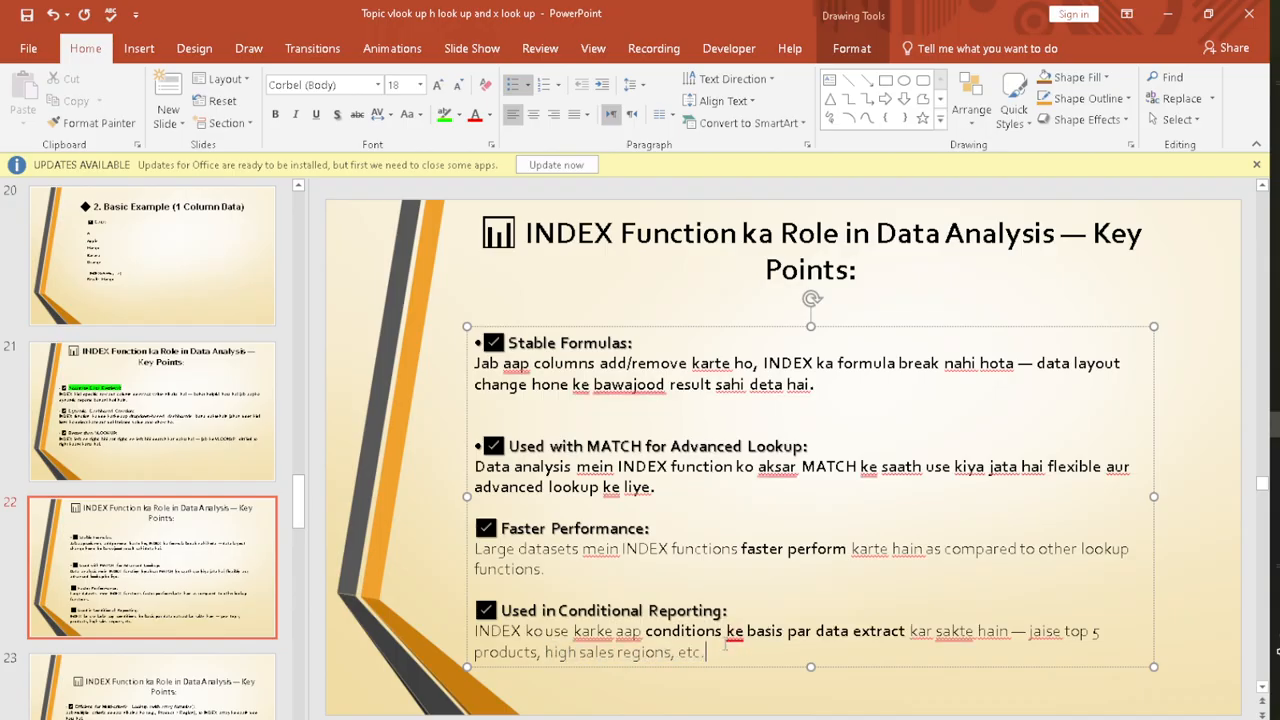